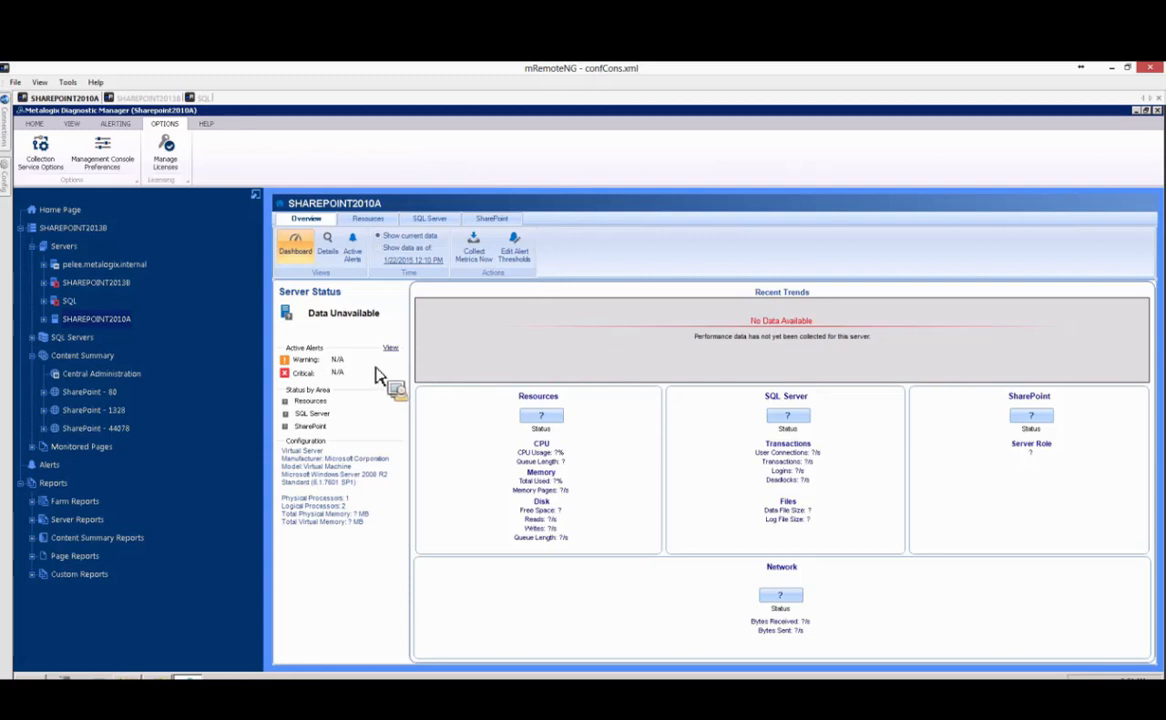
Show the SHAREPOINT2010A server's dashboard, and review the metrics listed in the default alert thresholds
click(120, 318)
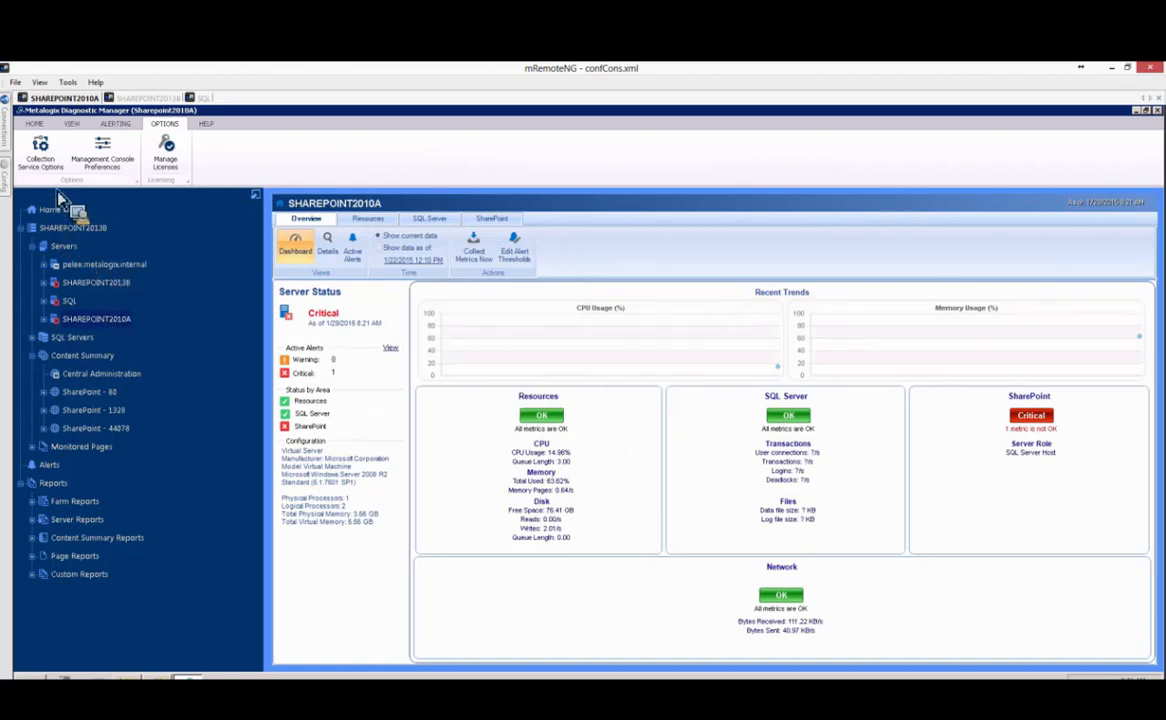
click(114, 124)
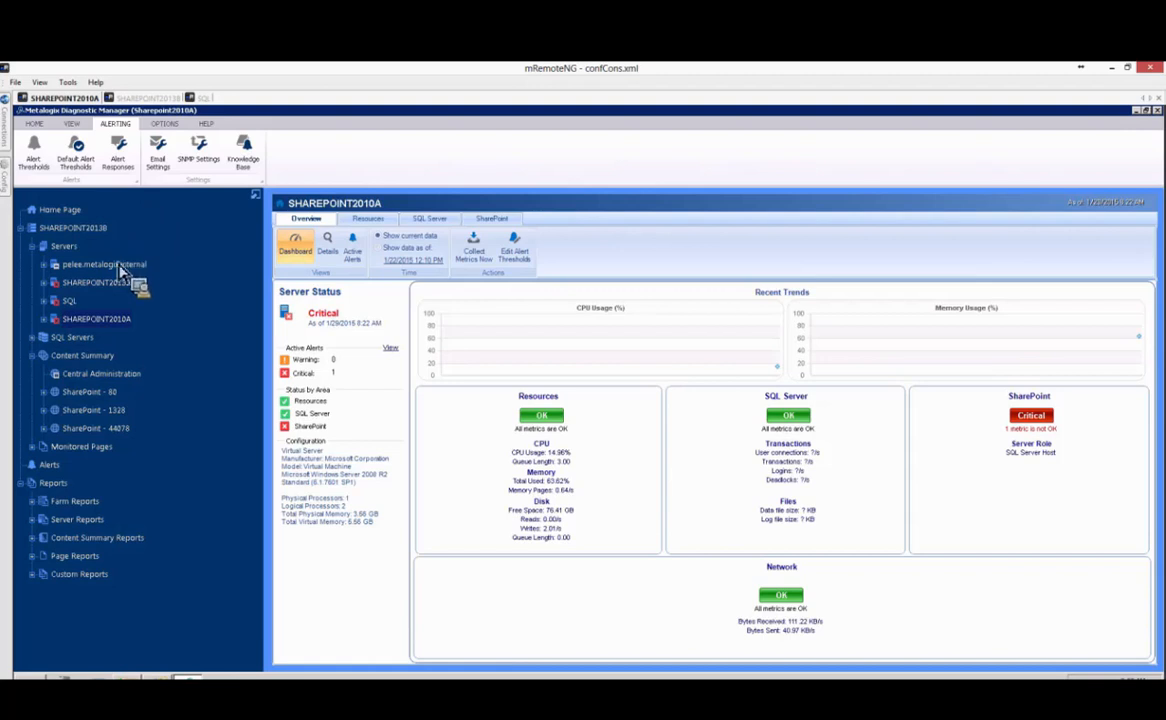
click(76, 155)
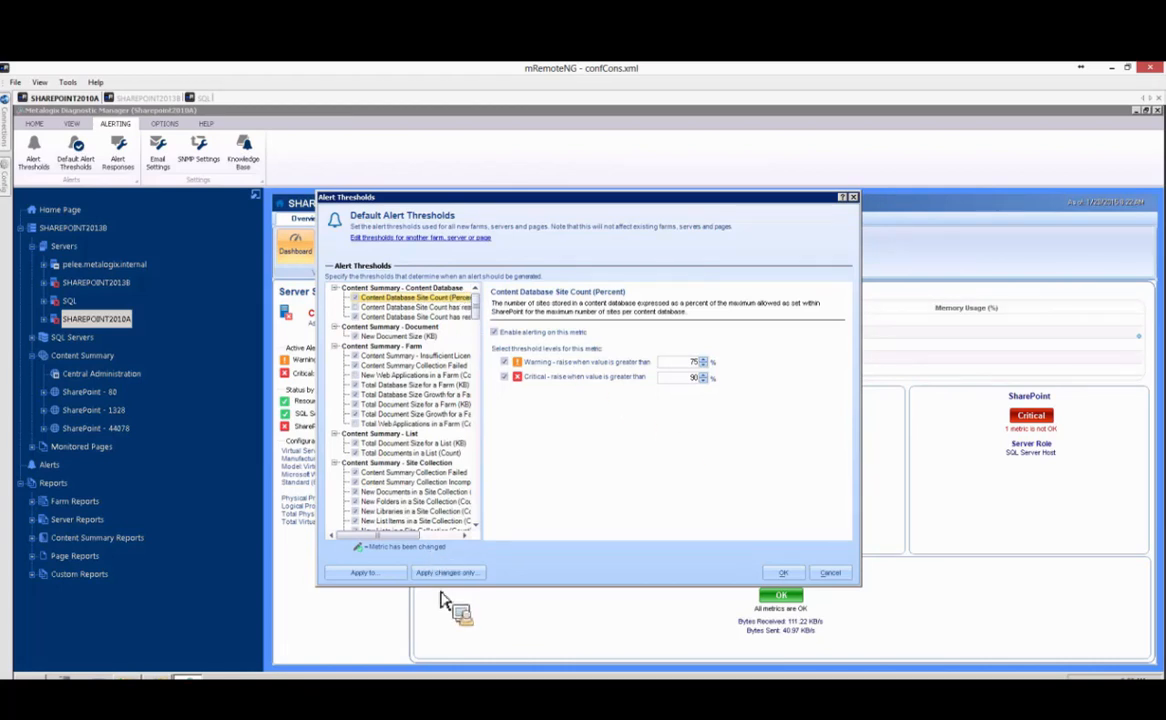
scroll(432, 428, down, 1)
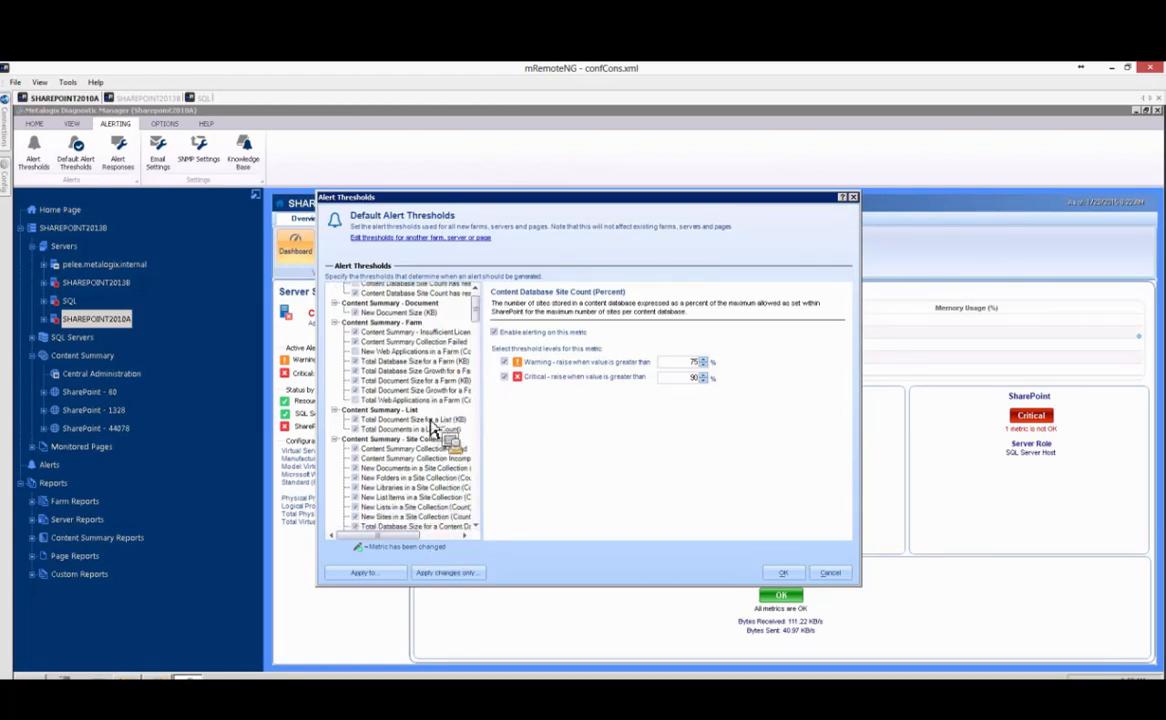
scroll(432, 428, down, 3)
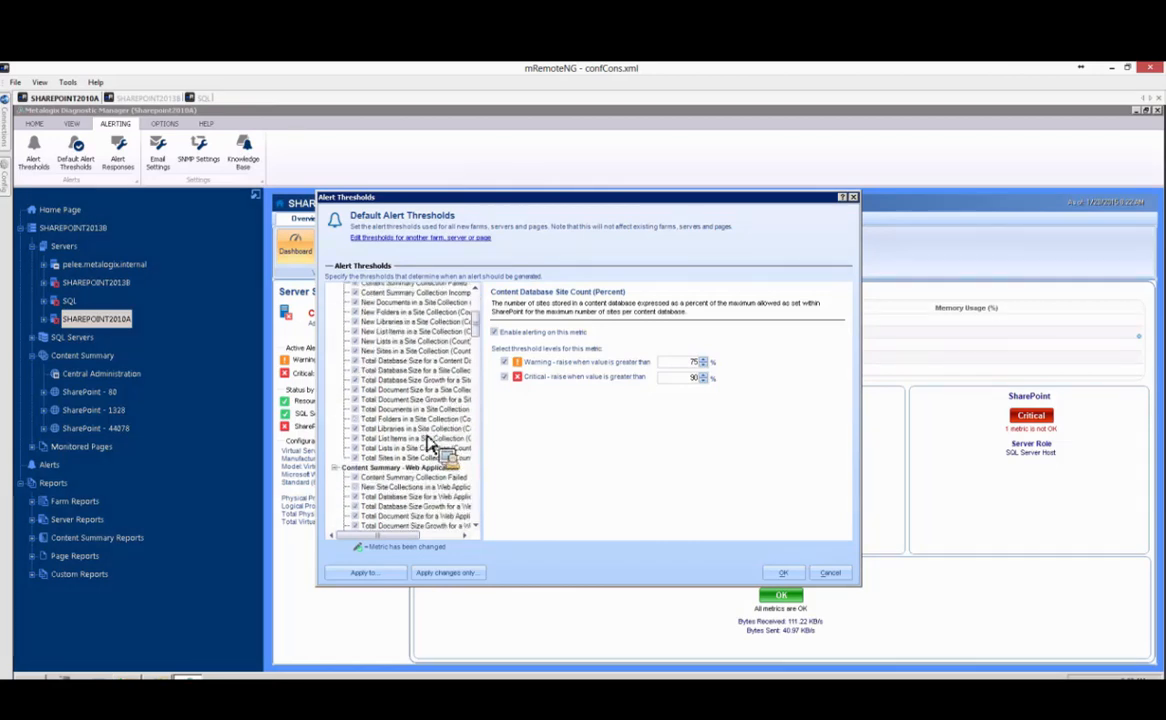
scroll(430, 443, up, 6)
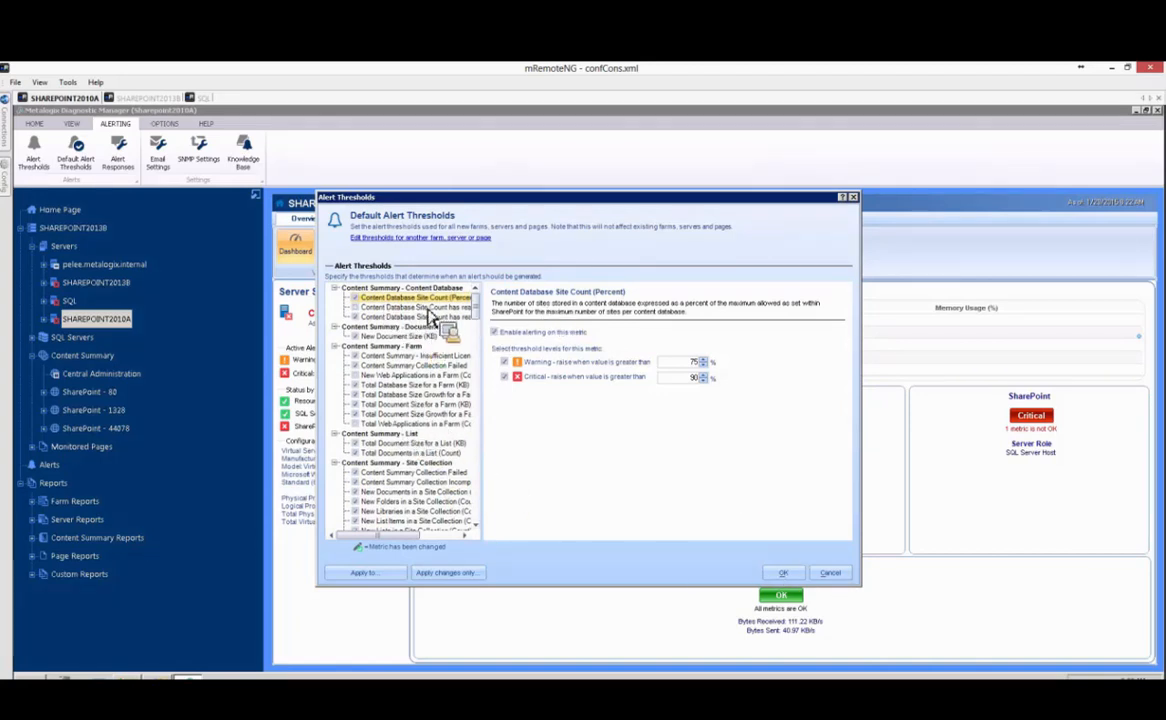
click(783, 572)
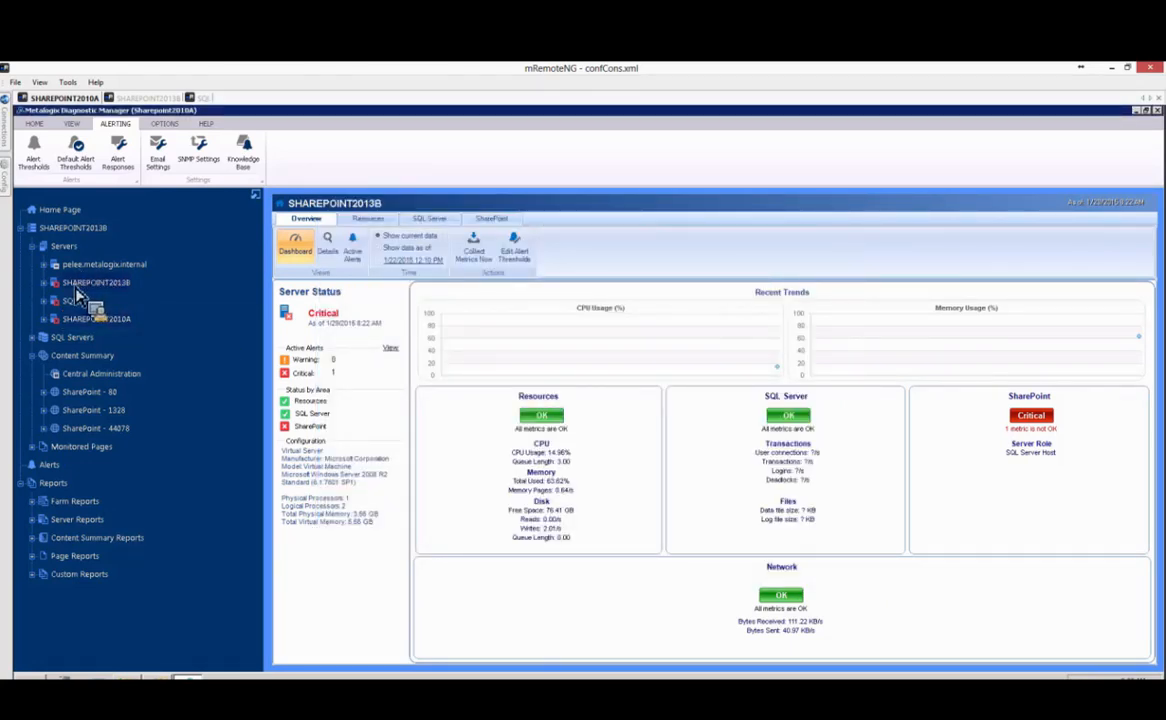
Select the SHAREPOINT2013B server and view its own alert thresholds, leaving them without changes
drag(80, 292, 50, 165)
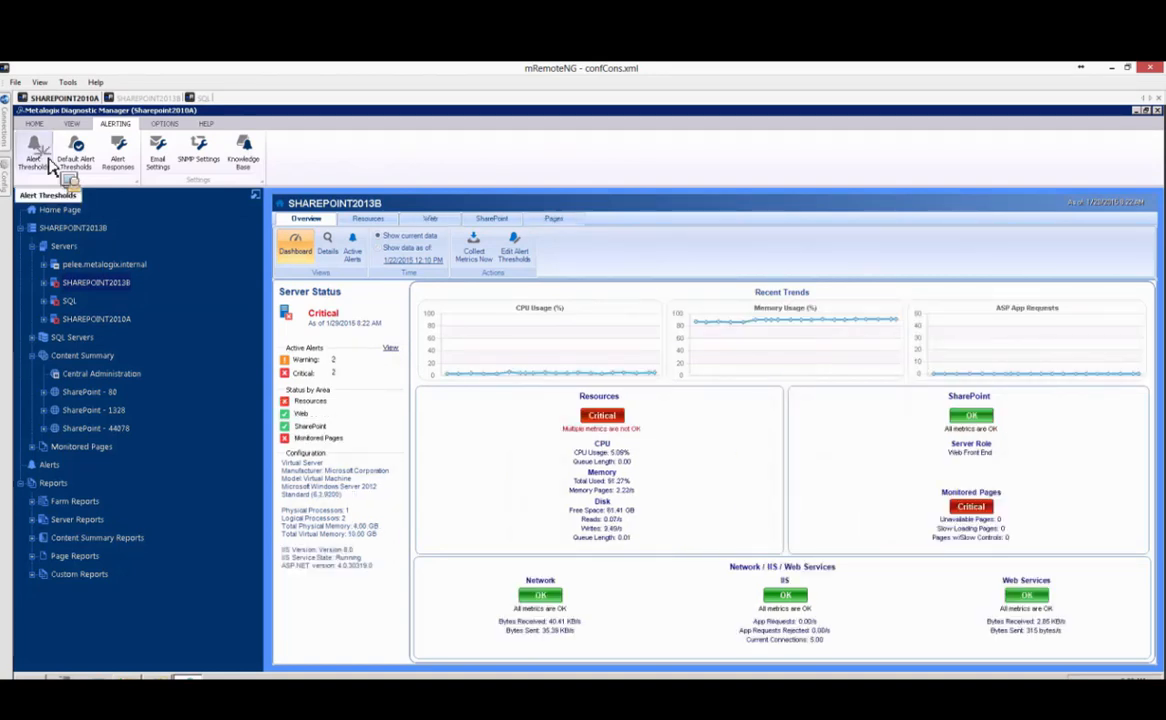
drag(50, 165, 105, 281)
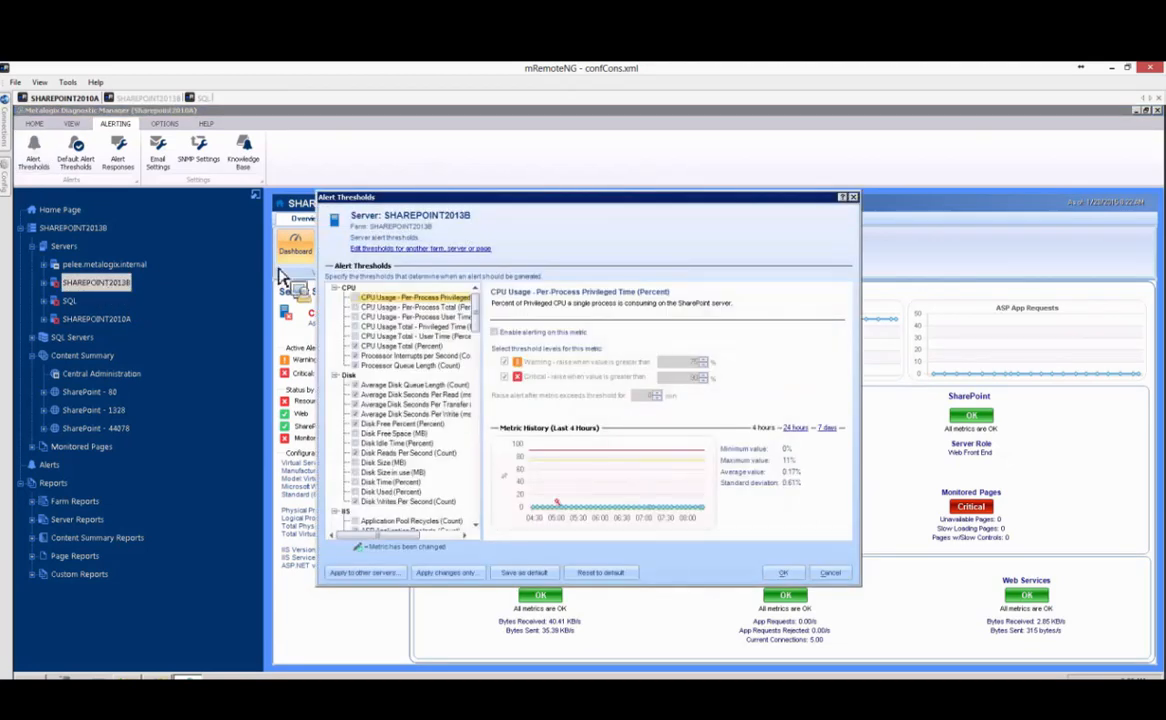
drag(281, 275, 425, 220)
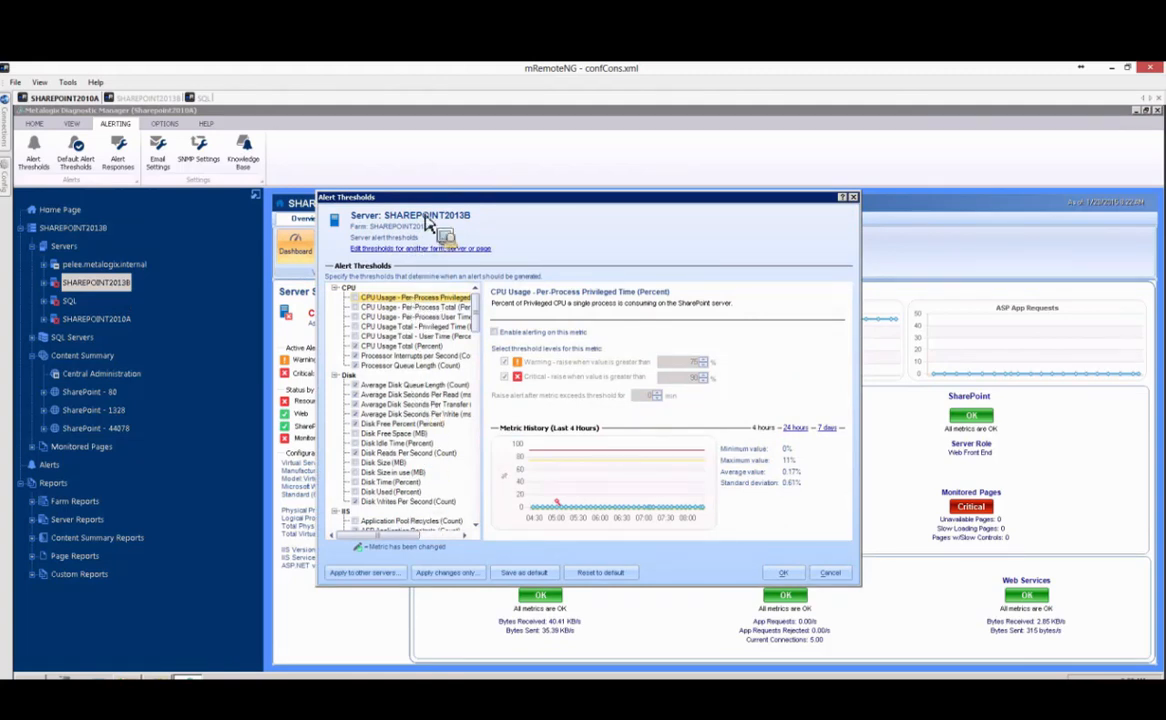
click(829, 574)
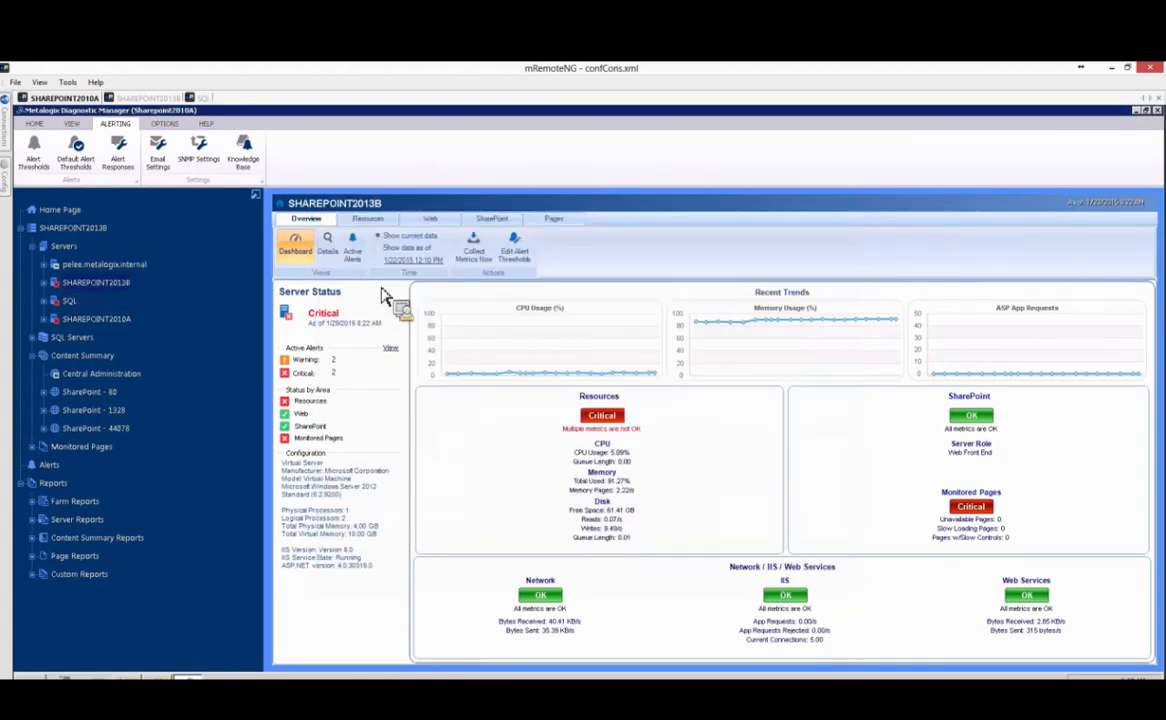
Compare the default alert thresholds with the server-specific thresholds for SHAREPOINT2013B, closing both without changes
click(80, 163)
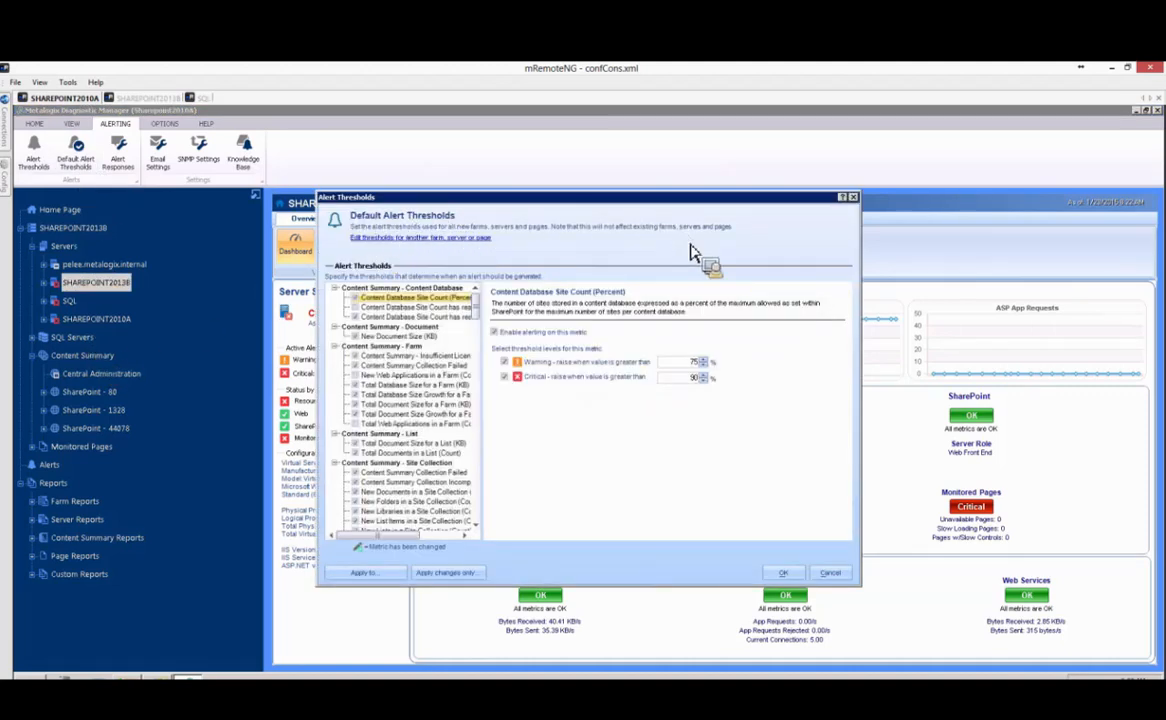
click(830, 572)
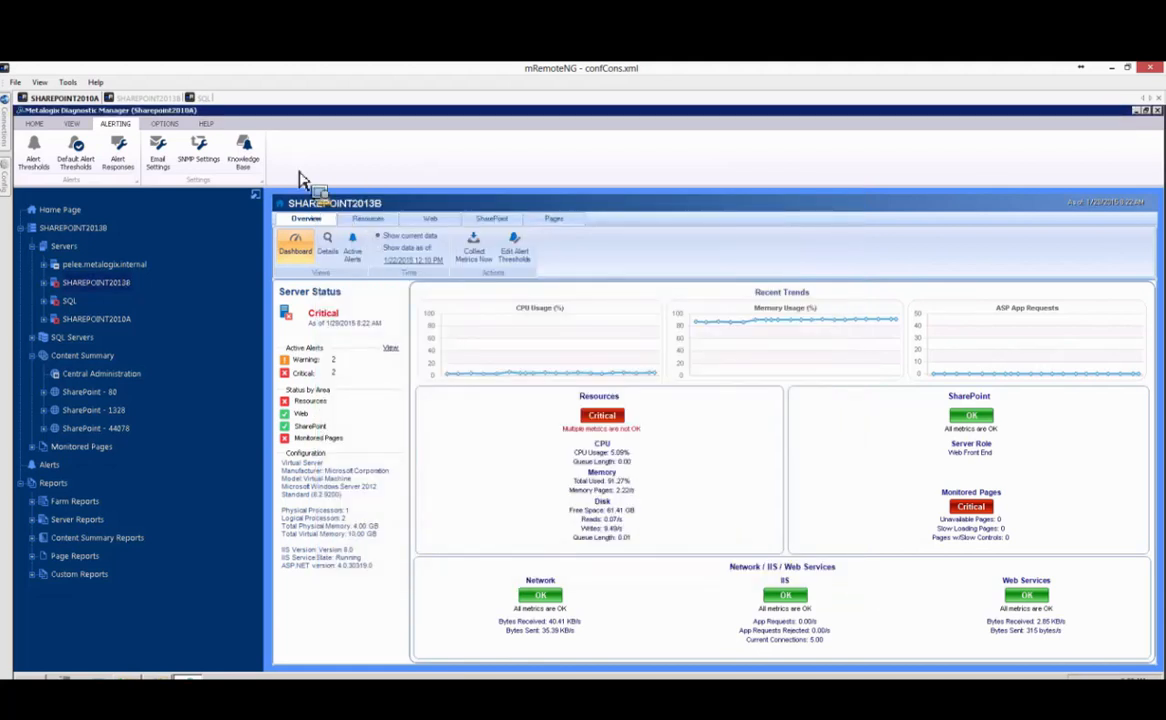
click(35, 160)
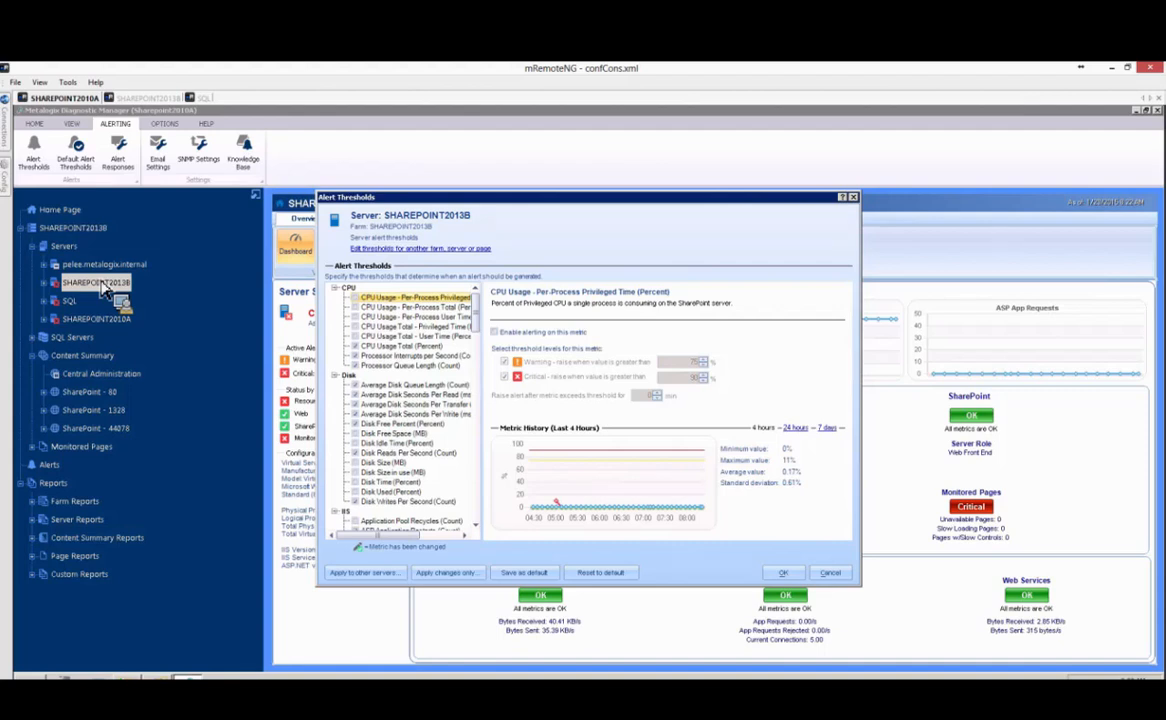
drag(101, 285, 828, 578)
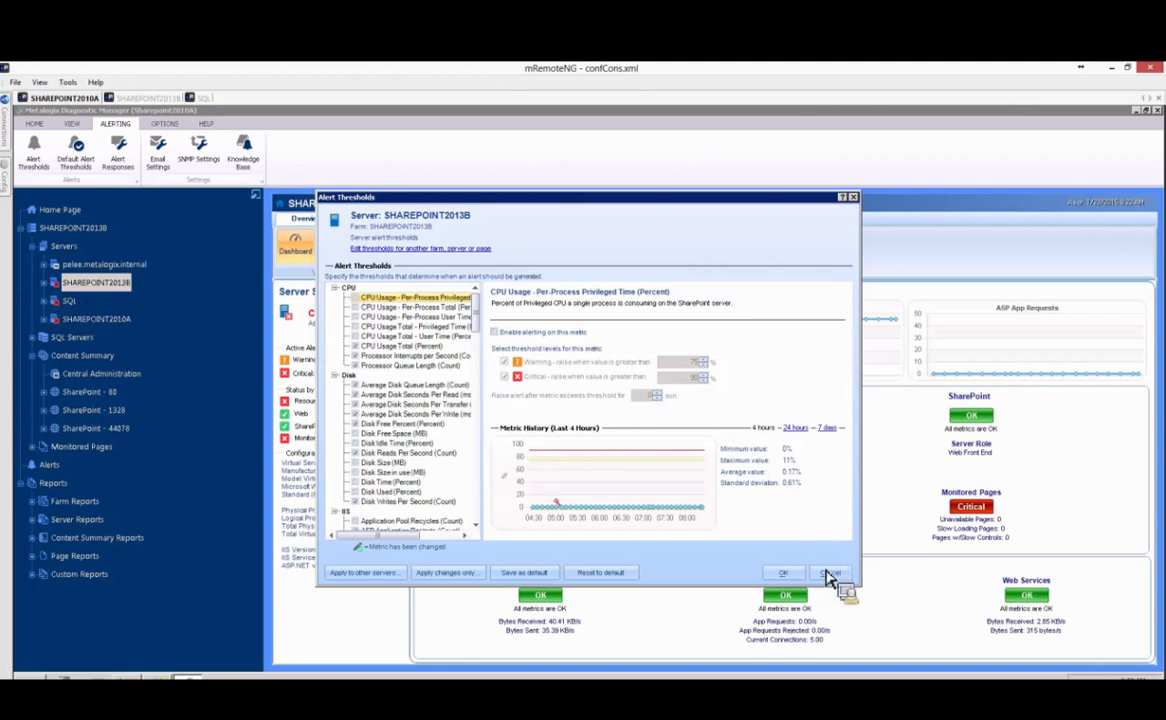
click(828, 577)
Select the SQL server and view the CPU category in its alert thresholds without changing anything
click(78, 302)
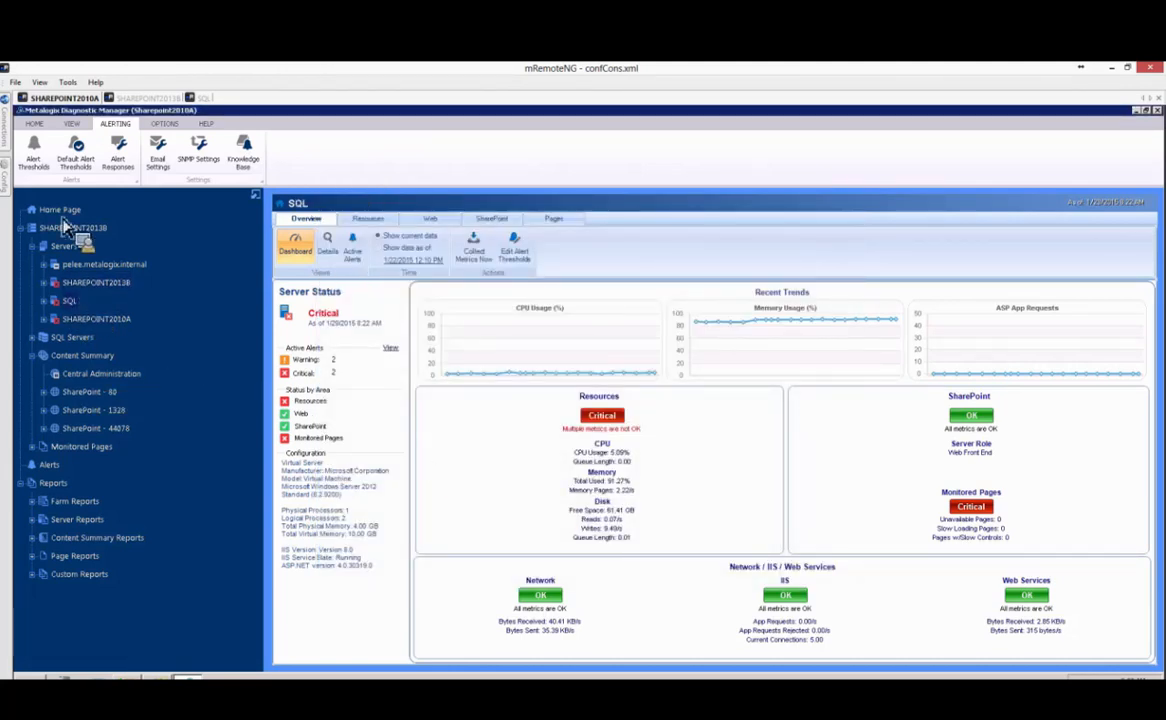
drag(63, 224, 148, 268)
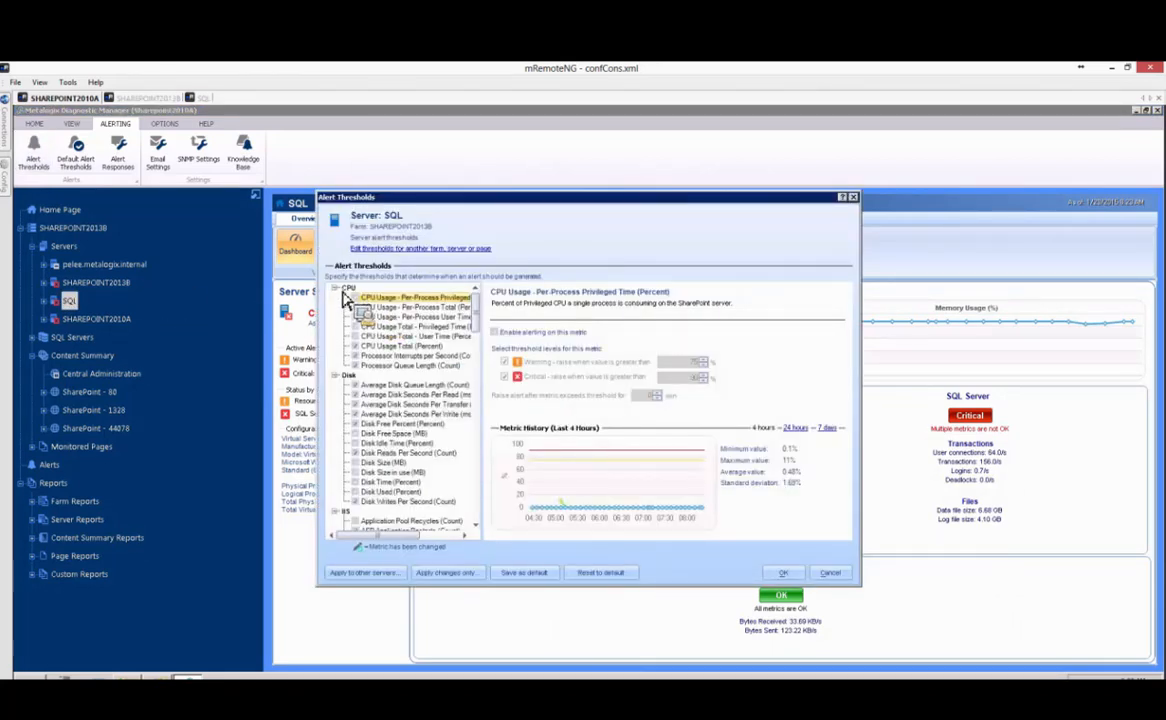
double_click(343, 290)
double_click(342, 291)
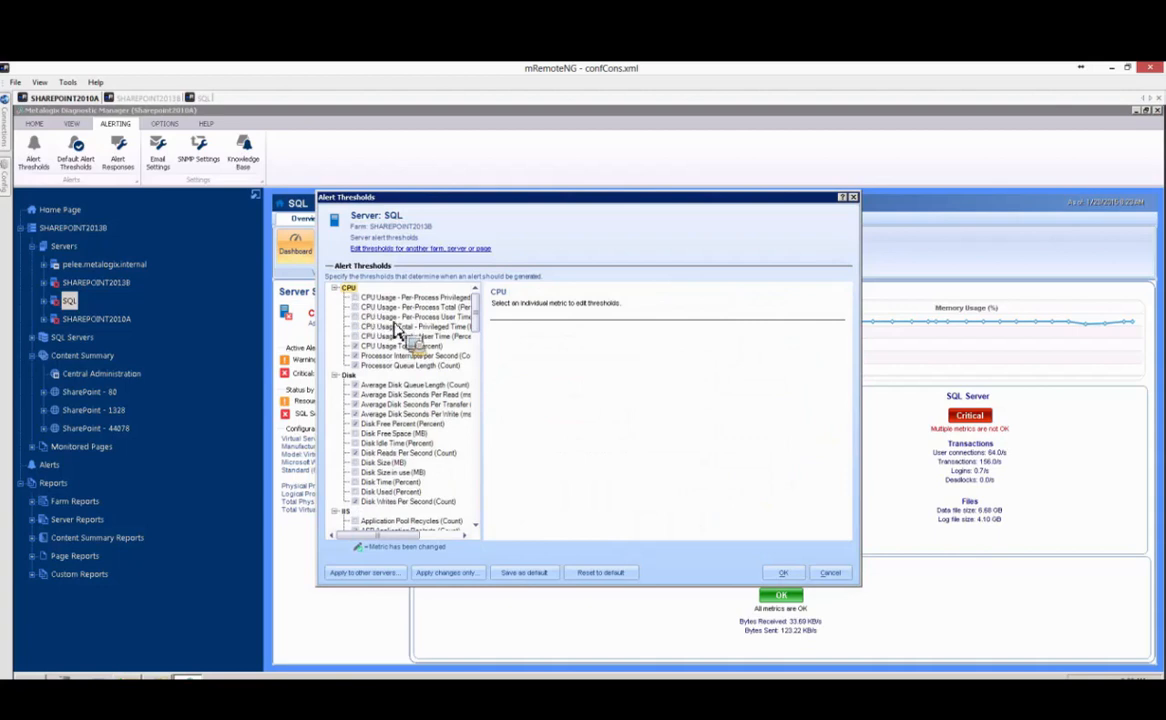
mouse_move(477, 318)
mouse_down()
mouse_move(481, 352)
mouse_move(494, 312)
mouse_up()
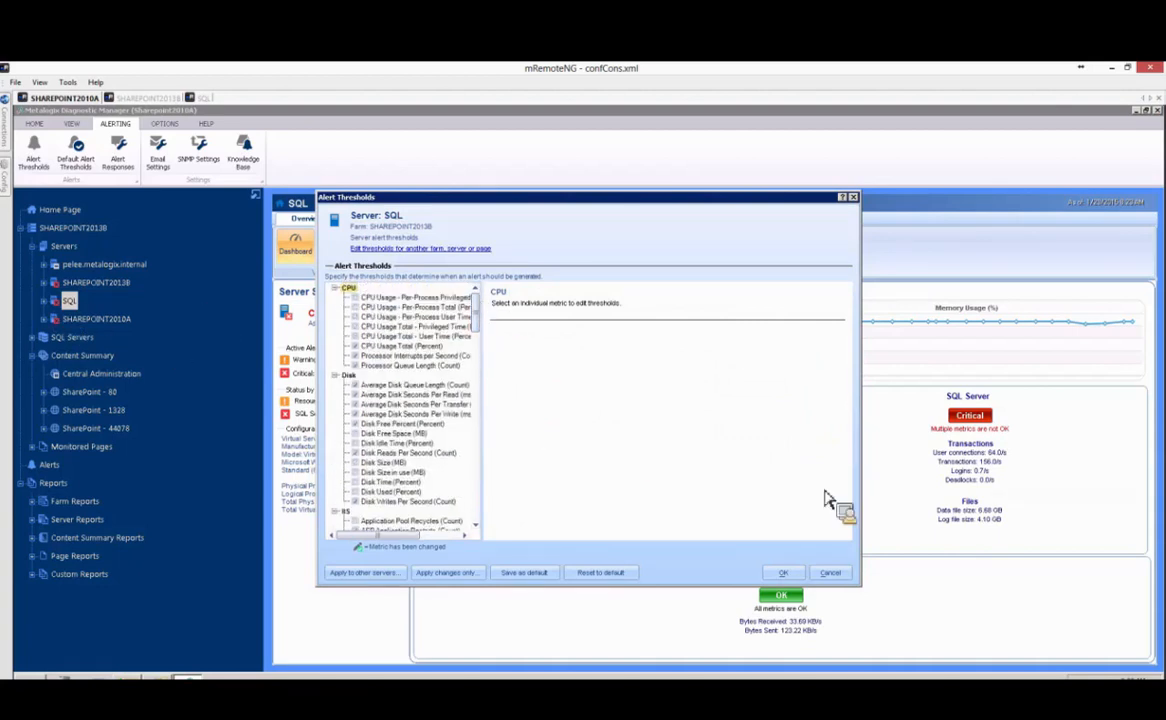
click(832, 573)
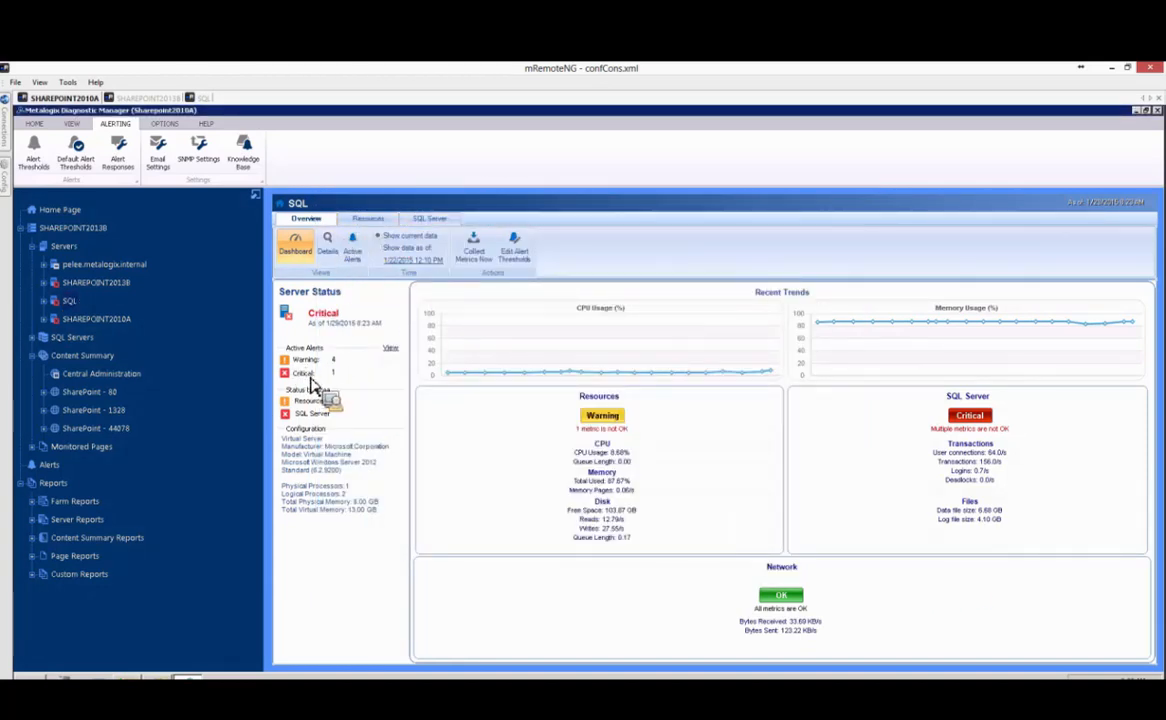
From the SQL Server critical status, read the Max Server Memory alert's description and open its metric details
click(969, 417)
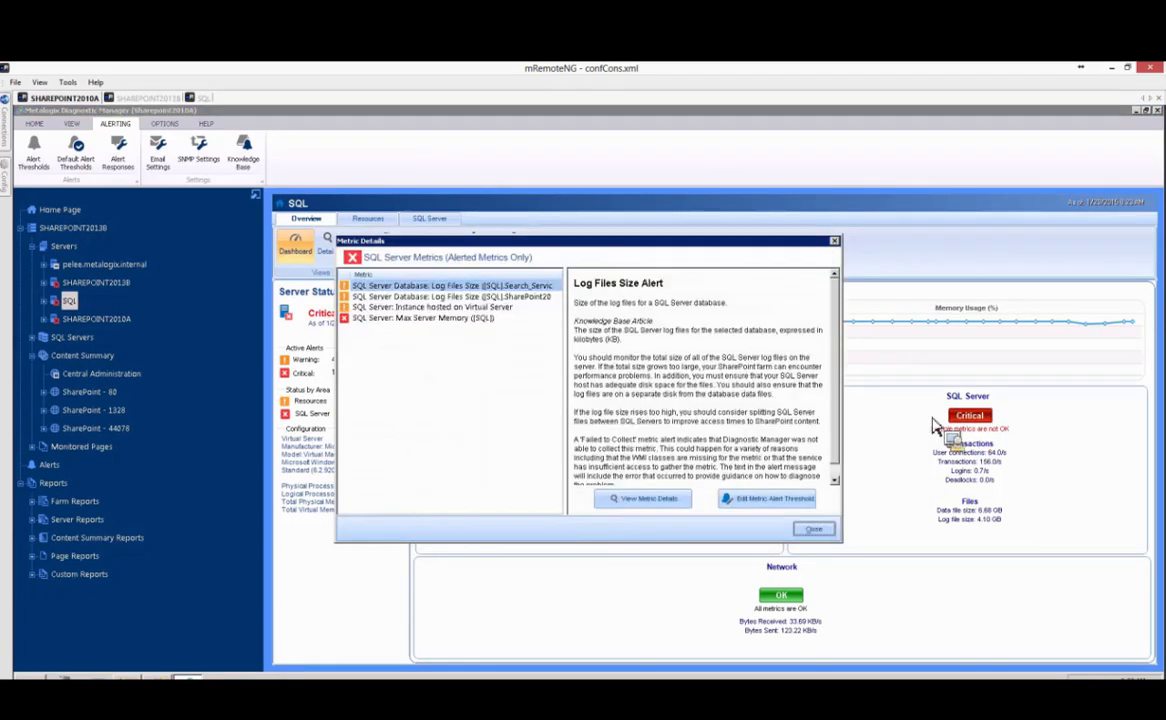
click(400, 318)
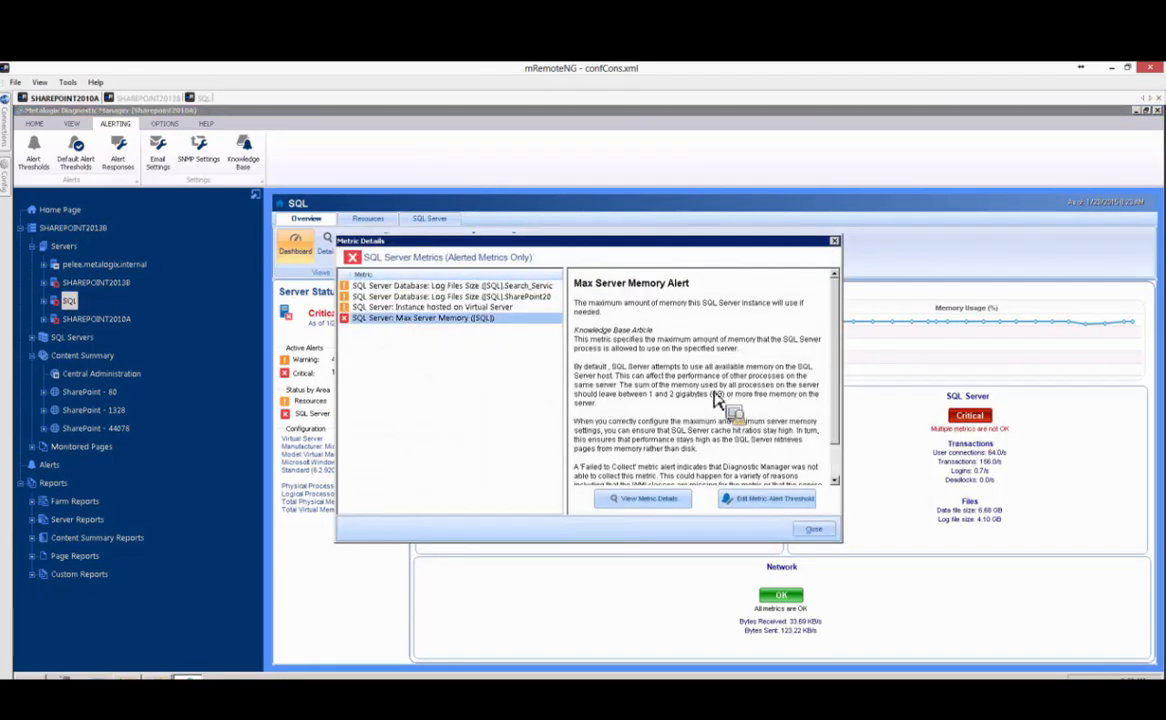
scroll(846, 400, down, 1)
scroll(846, 420, up, 1)
click(657, 510)
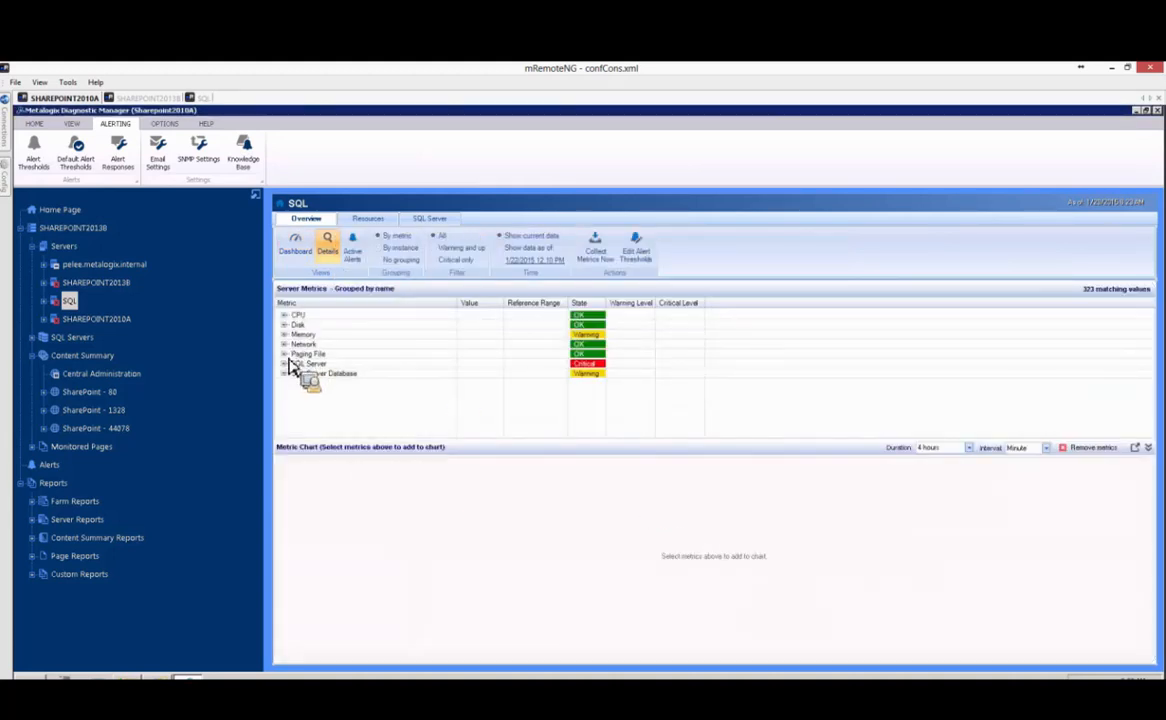
Expand Max Server Memory under the SQL Server metrics and examine the [SQL] instance's value and alert levels
click(285, 363)
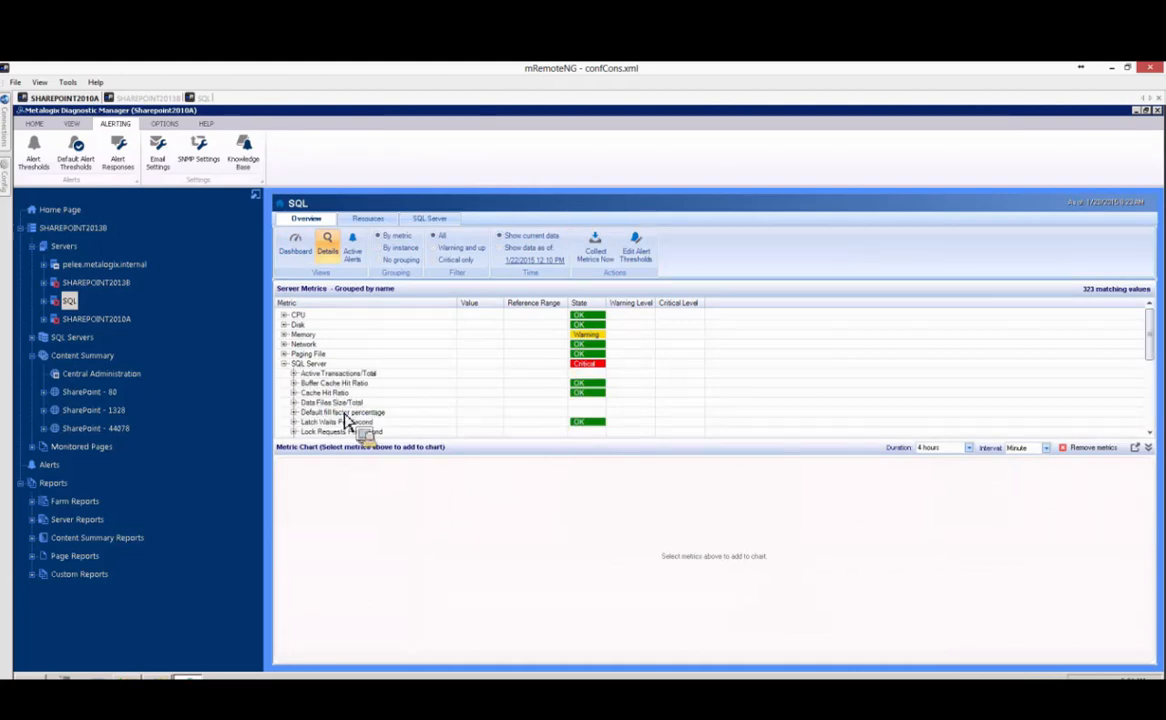
scroll(352, 415, down, 2)
scroll(352, 415, down, 3)
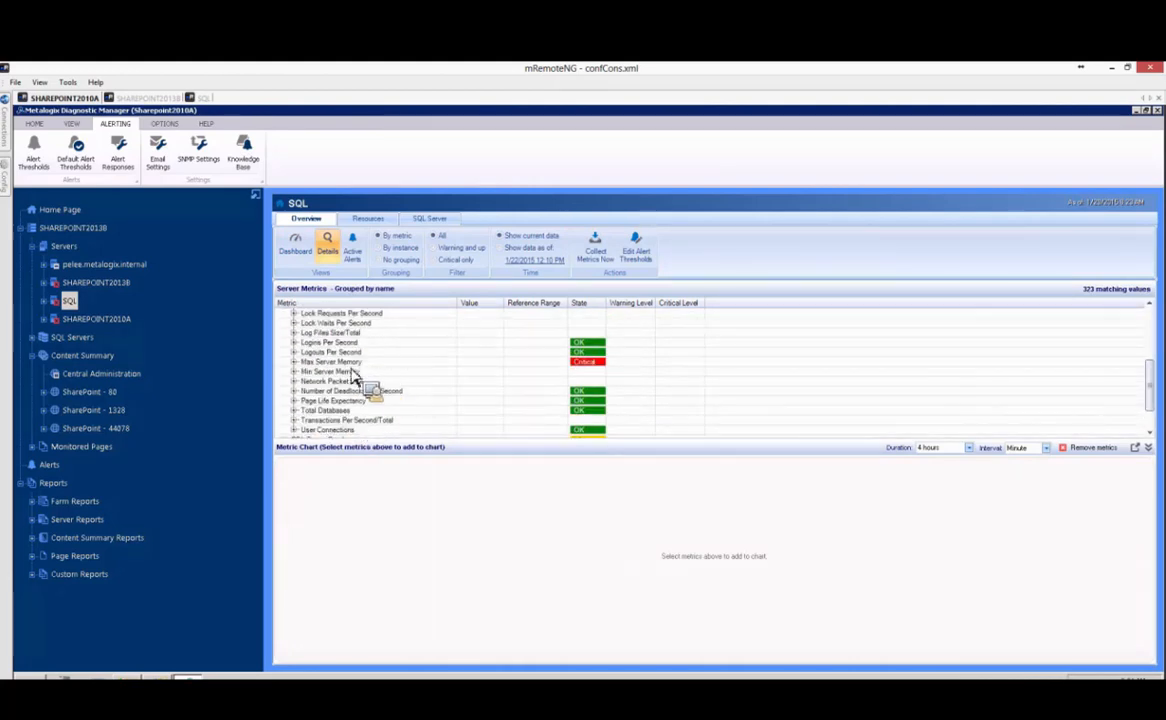
click(303, 365)
drag(307, 375, 472, 385)
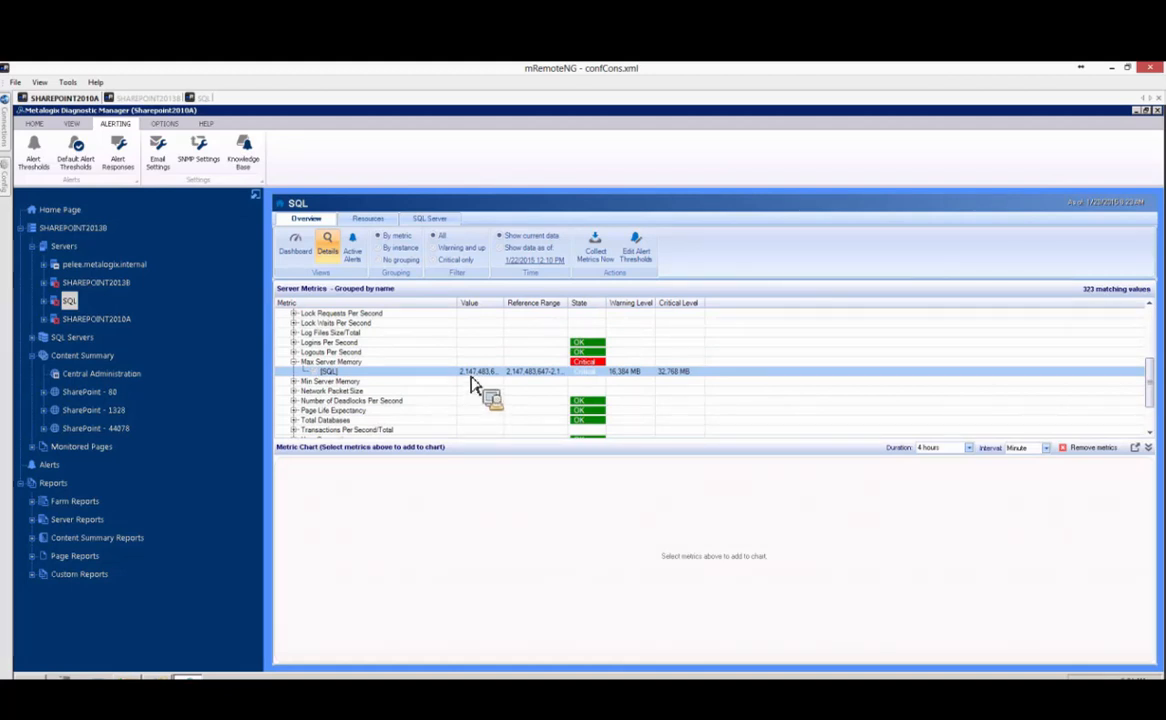
mouse_move(472, 385)
mouse_down()
mouse_move(520, 375)
mouse_move(545, 346)
mouse_move(505, 350)
mouse_move(528, 377)
mouse_move(465, 388)
mouse_up()
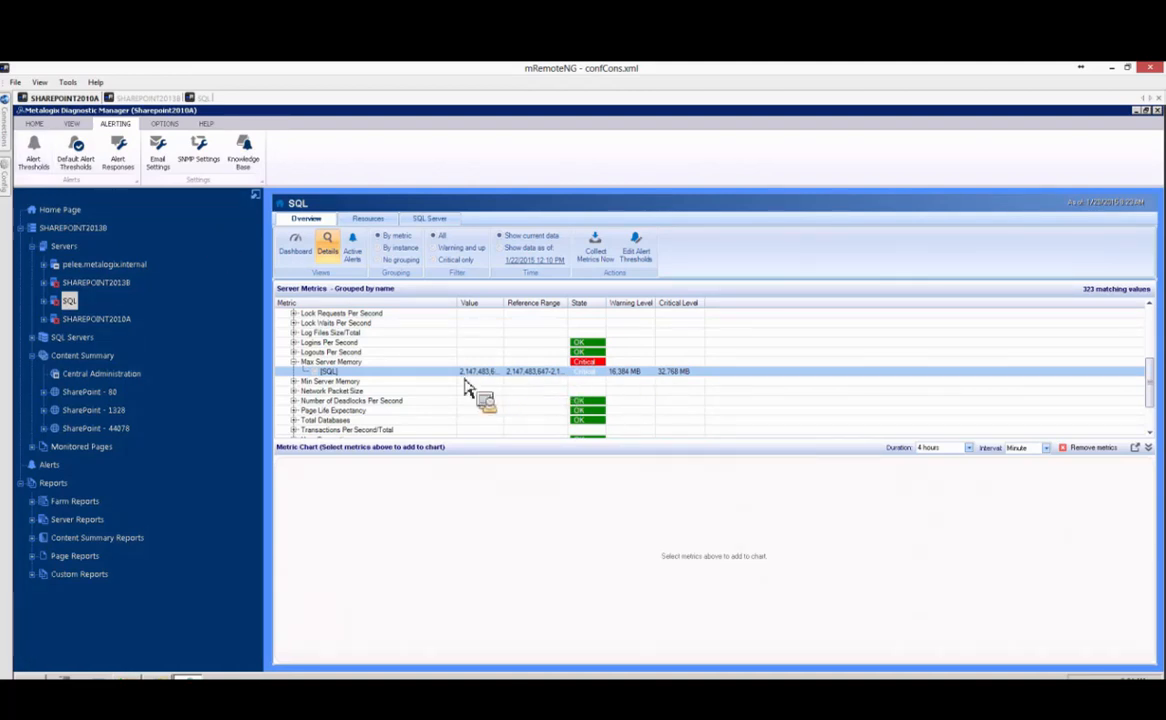
drag(465, 388, 481, 386)
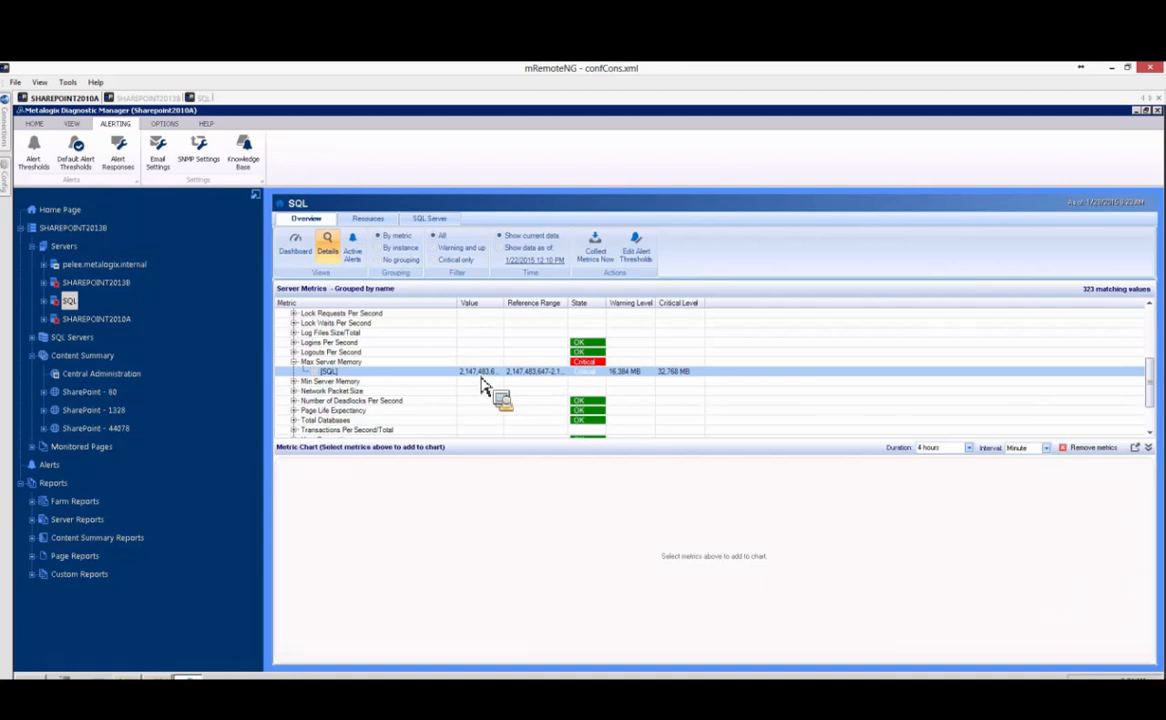
Open the SQL server's alert thresholds at Max Server Memory (MB) and show its metric history for 7 days
drag(481, 384, 80, 312)
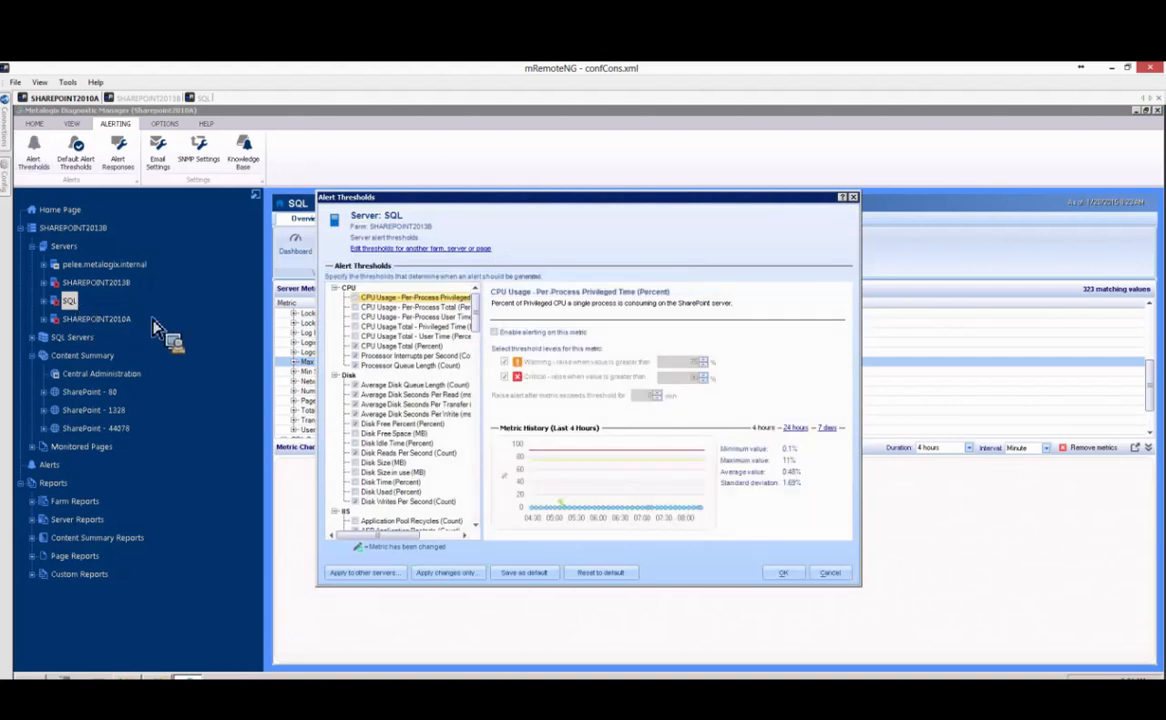
scroll(455, 440, down, 12)
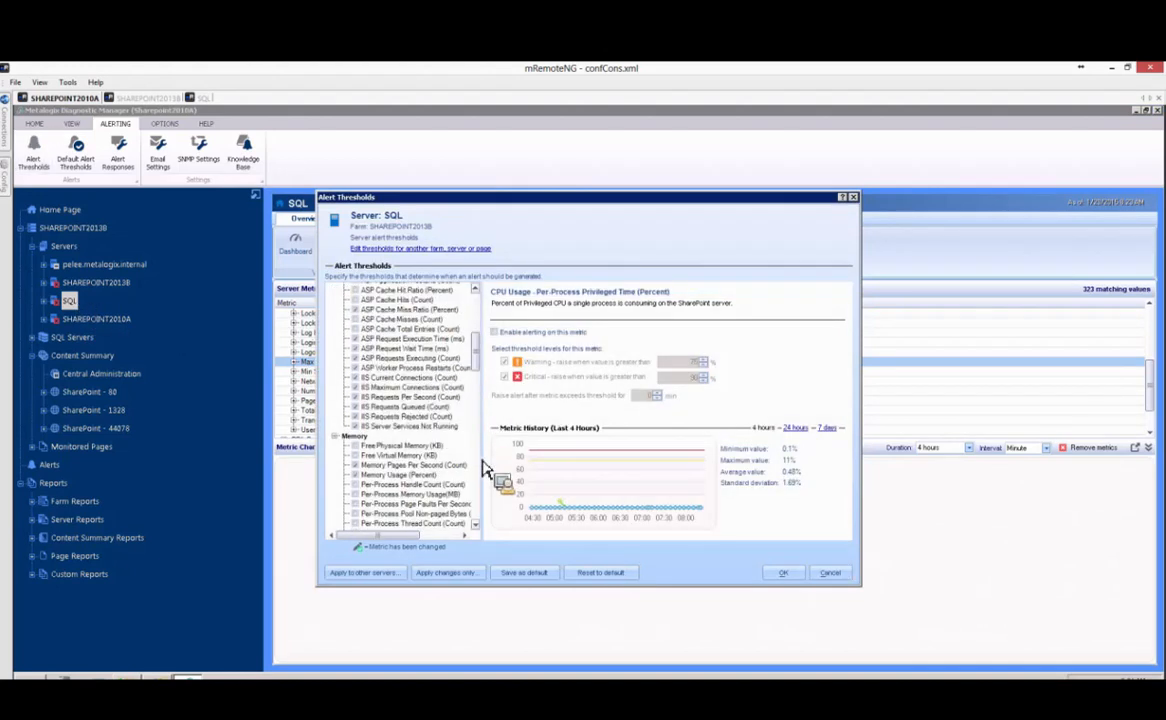
scroll(486, 468, down, 5)
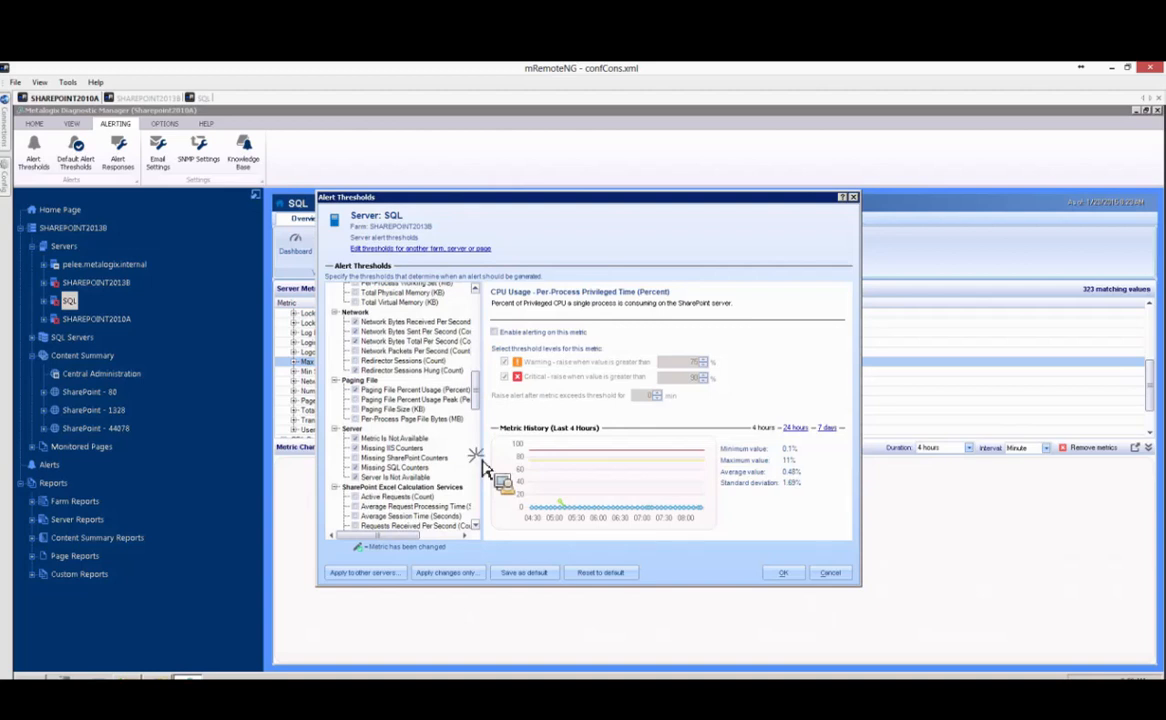
scroll(484, 468, down, 5)
scroll(486, 475, down, 5)
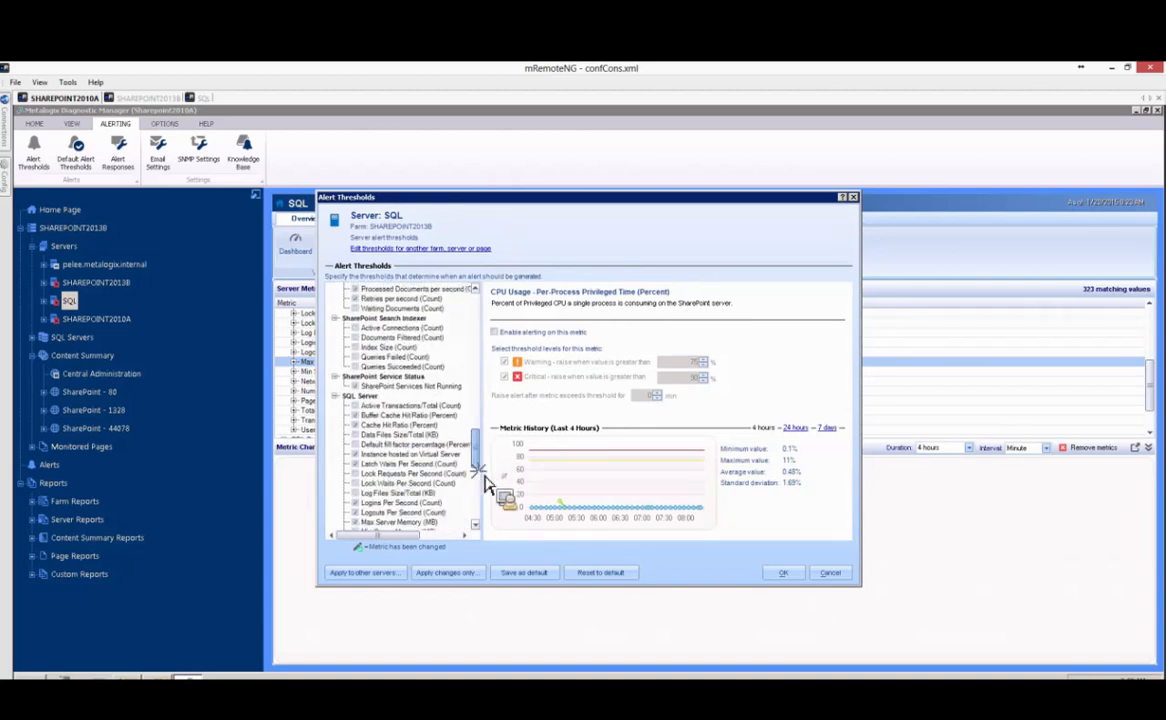
scroll(480, 472, down, 5)
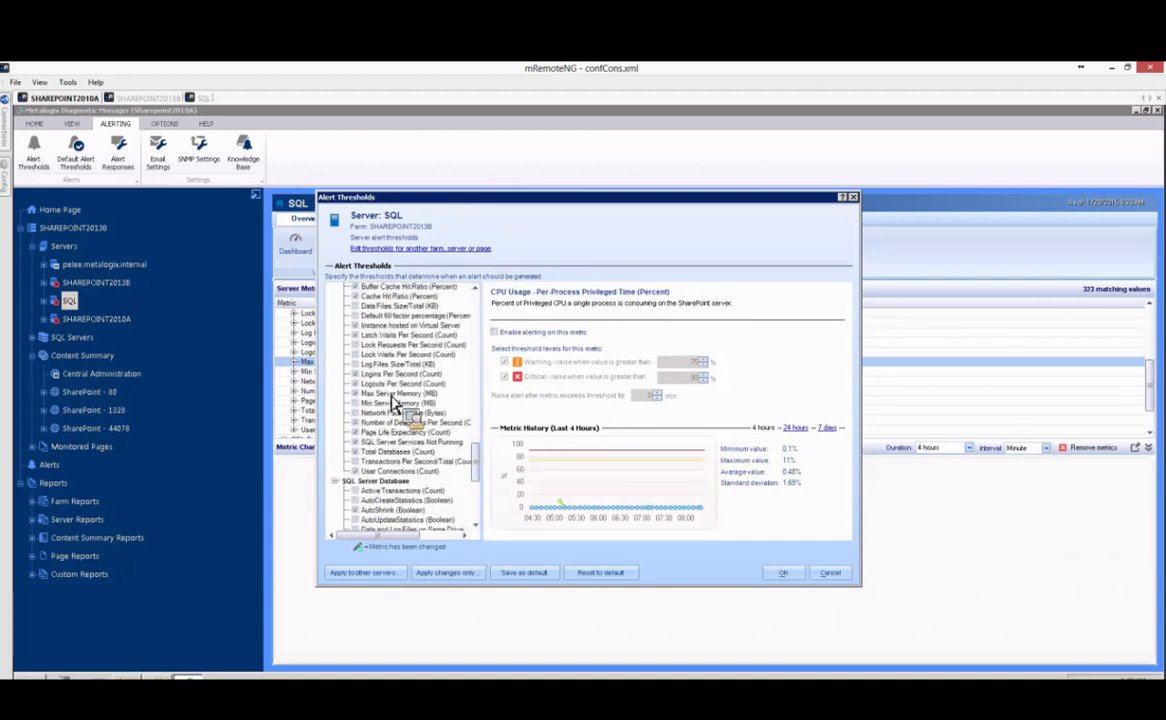
click(395, 395)
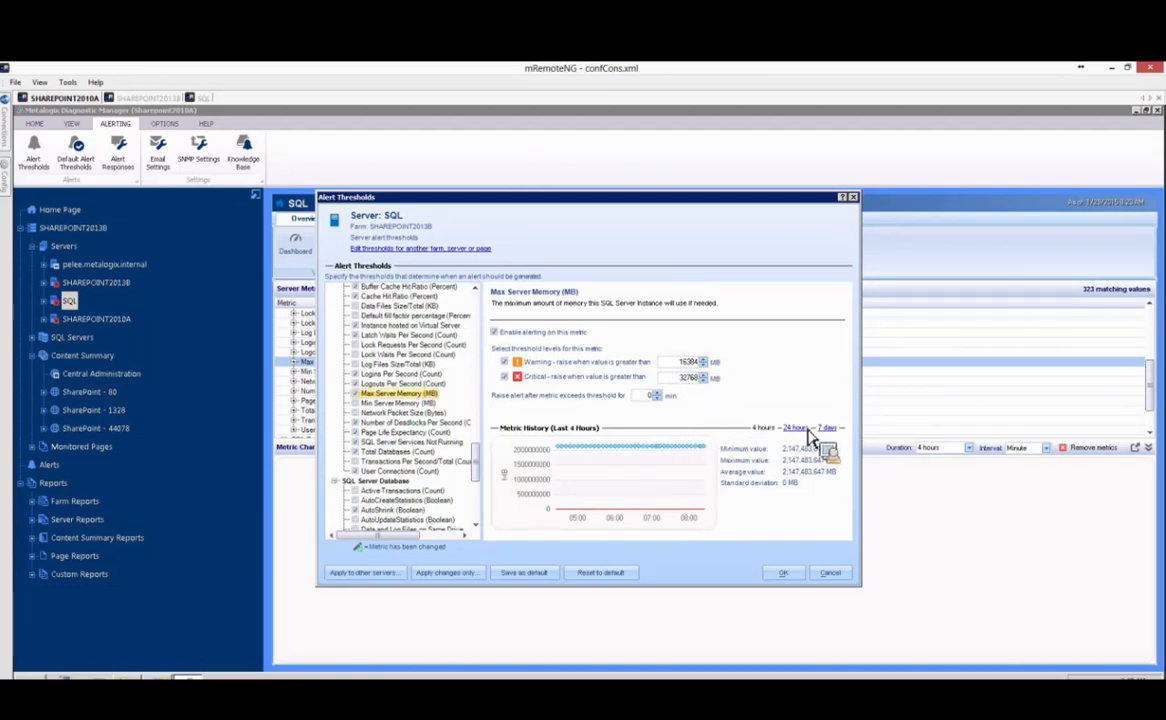
click(827, 428)
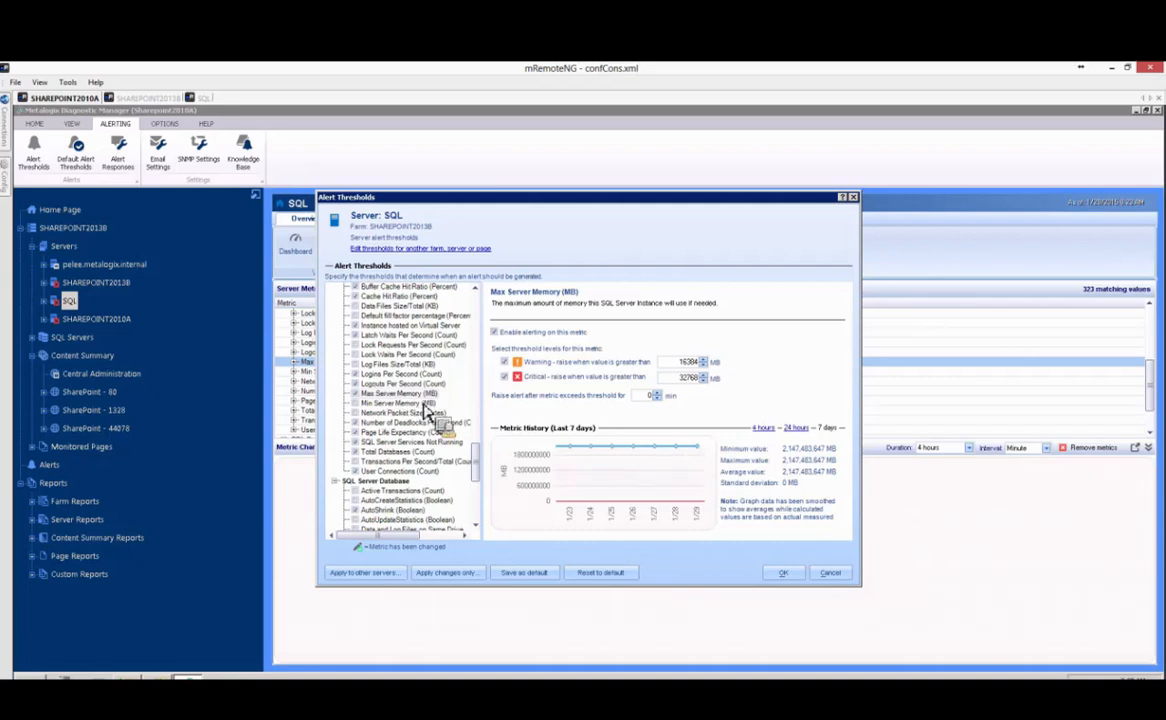
Disable alerting on Max Server Memory (MB) for the SQL server and display the Memory Usage (Percent) thresholds
click(357, 395)
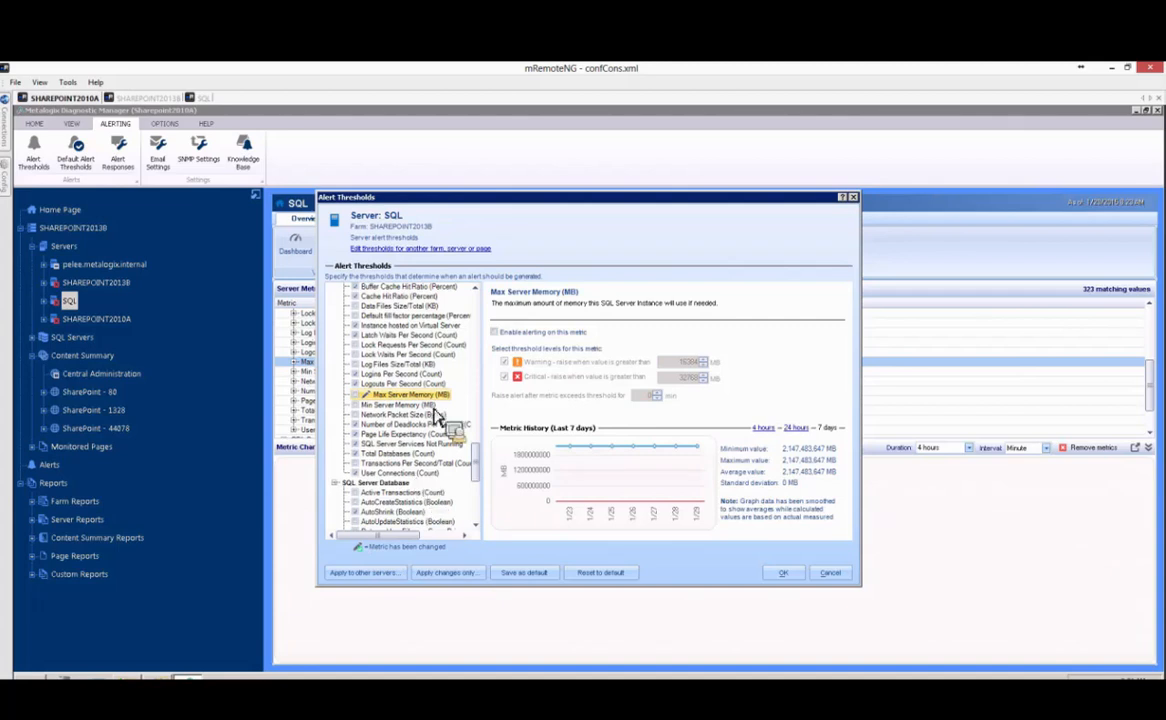
click(477, 316)
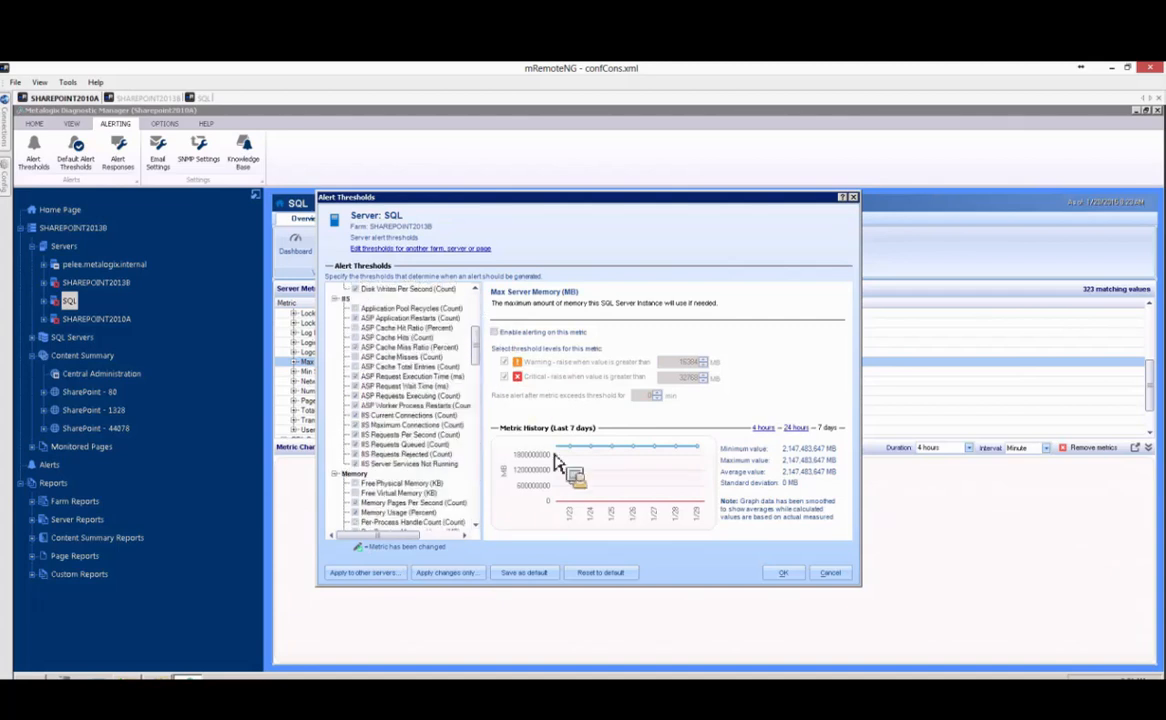
click(475, 296)
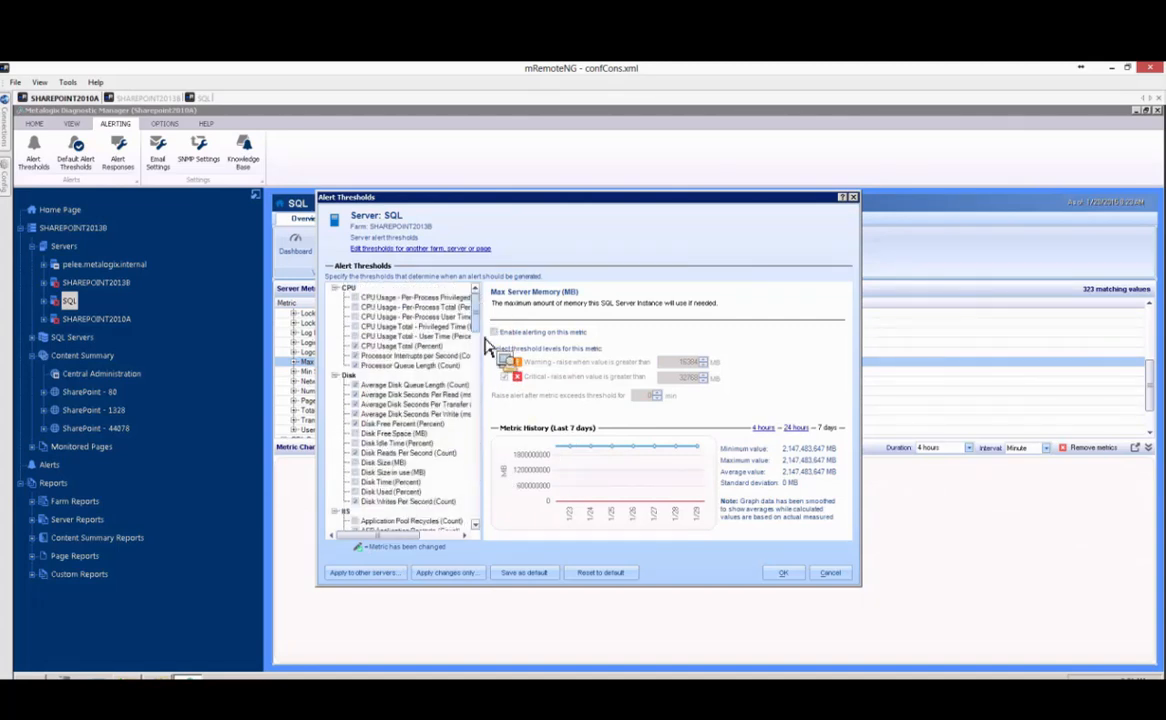
click(478, 427)
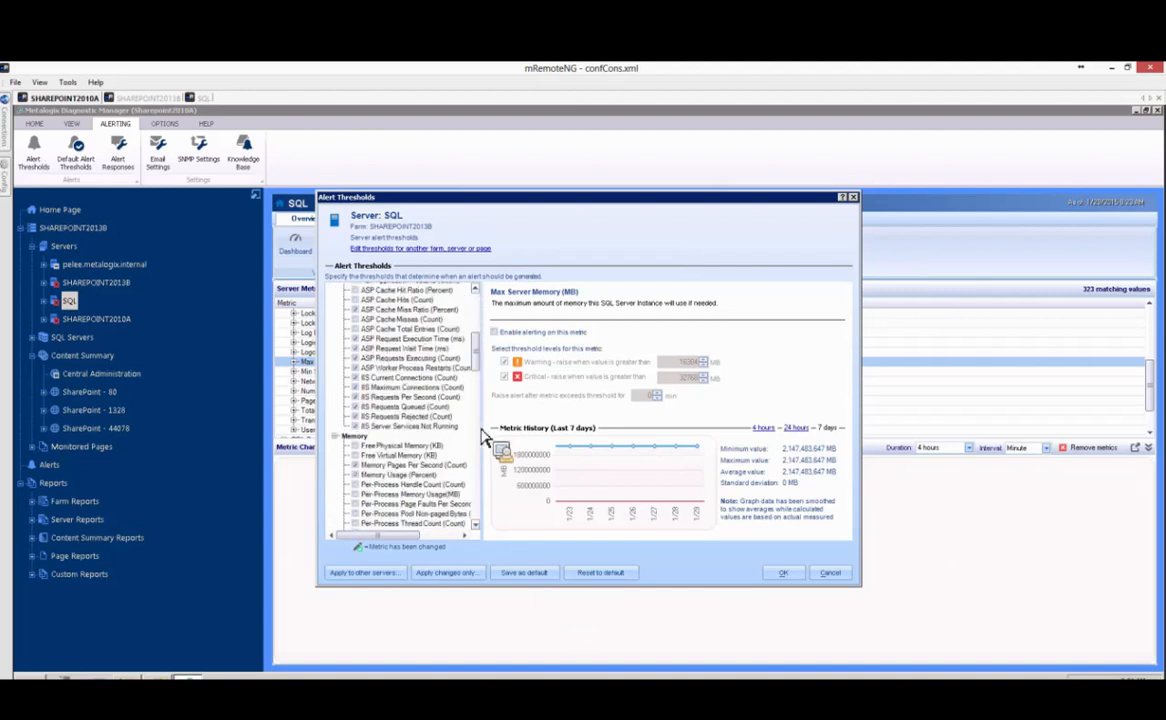
click(400, 475)
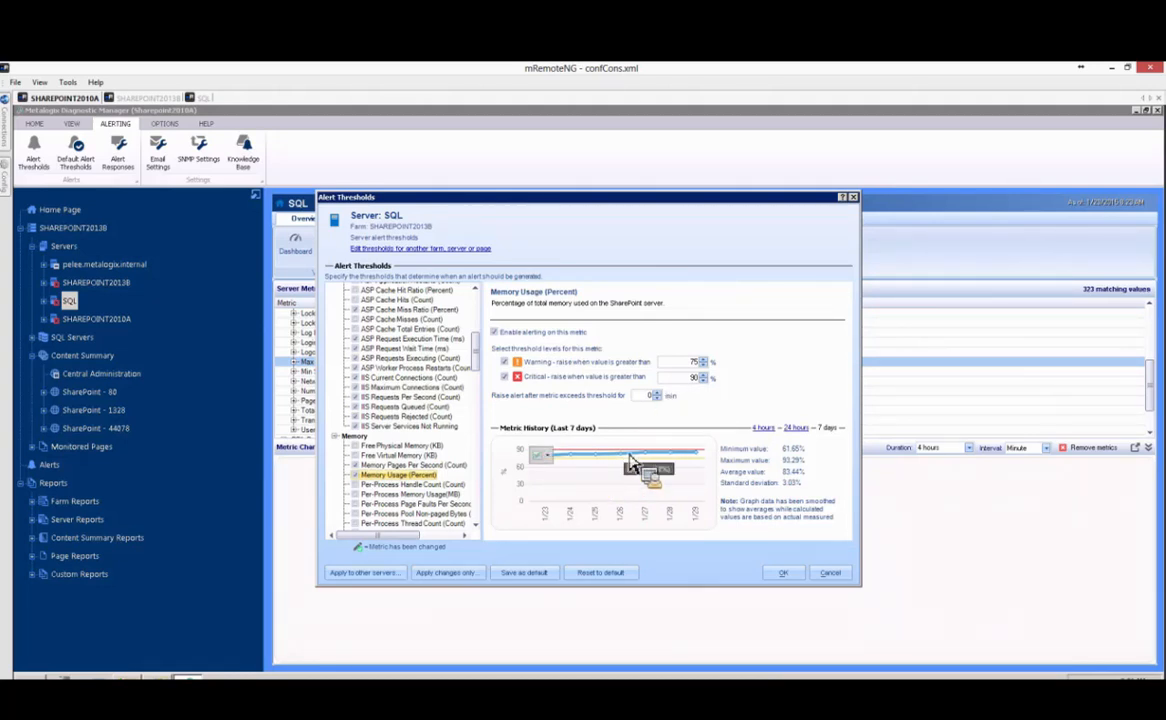
Try a 76% warning threshold for Memory Usage and set it back to 75%
click(705, 366)
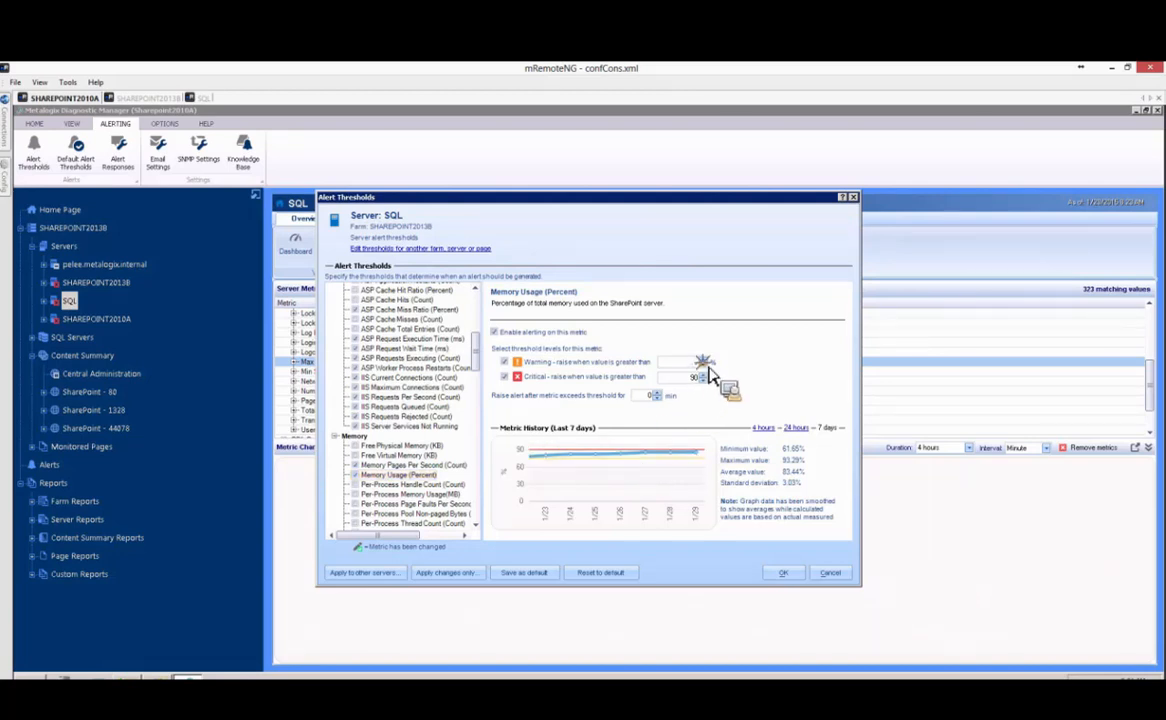
click(705, 366)
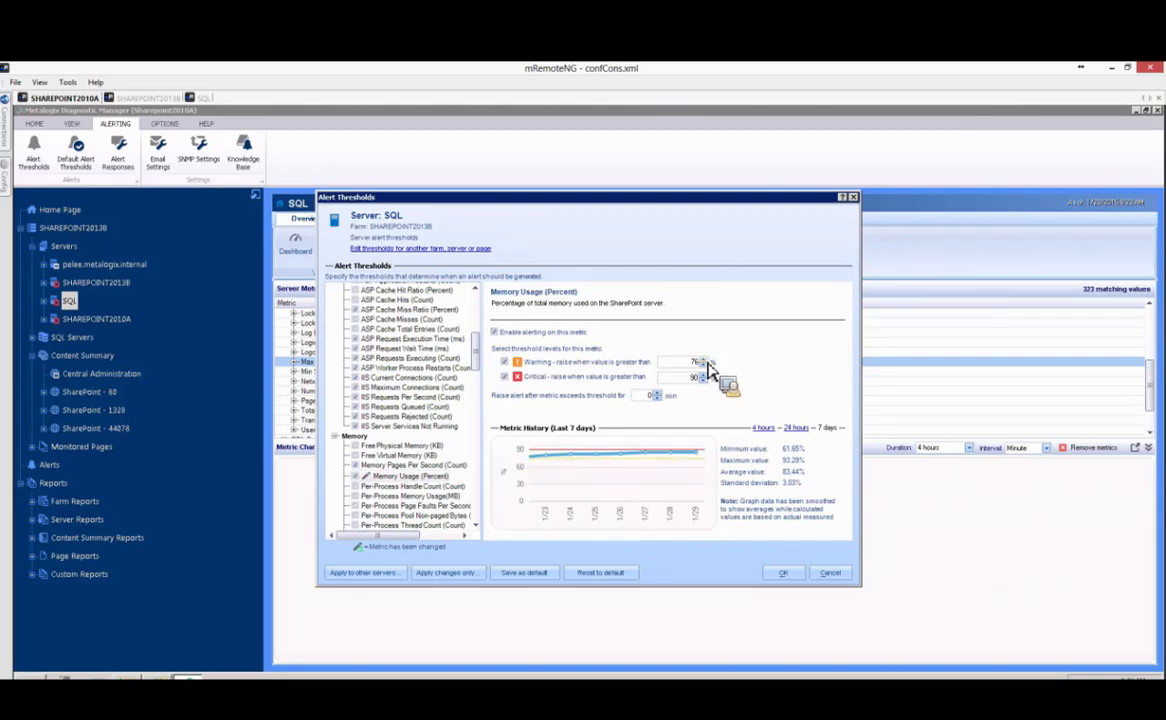
click(705, 366)
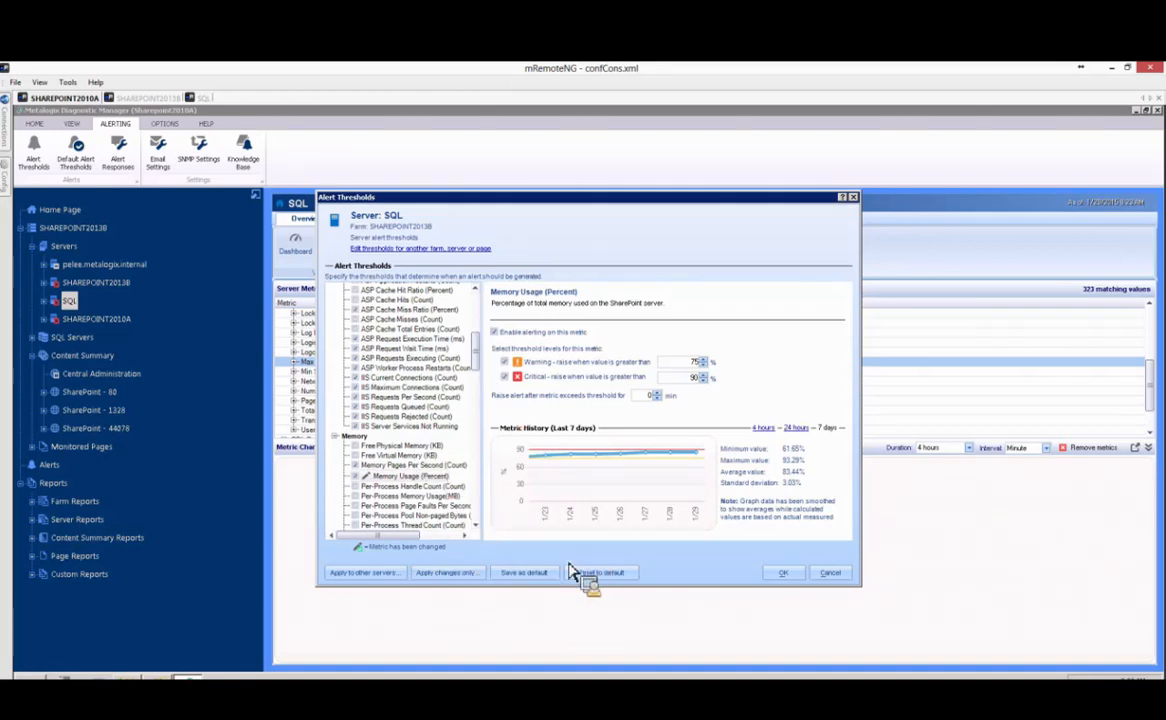
Apply only the changed thresholds to the SQL server
click(444, 576)
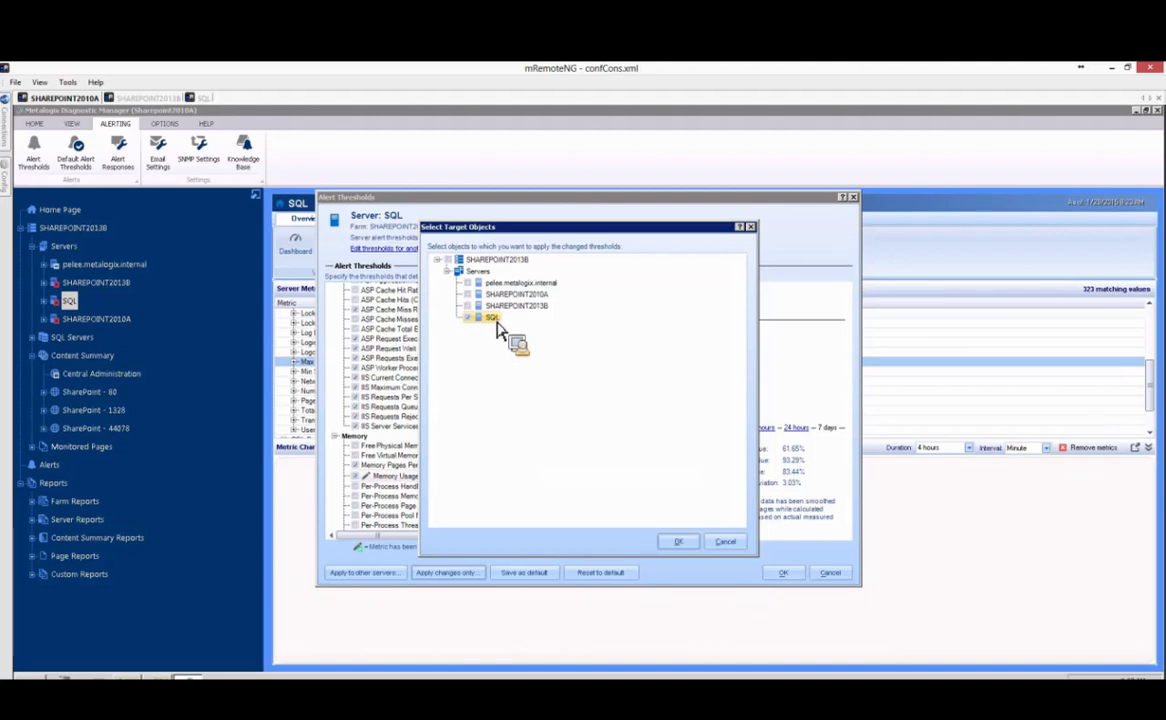
click(678, 541)
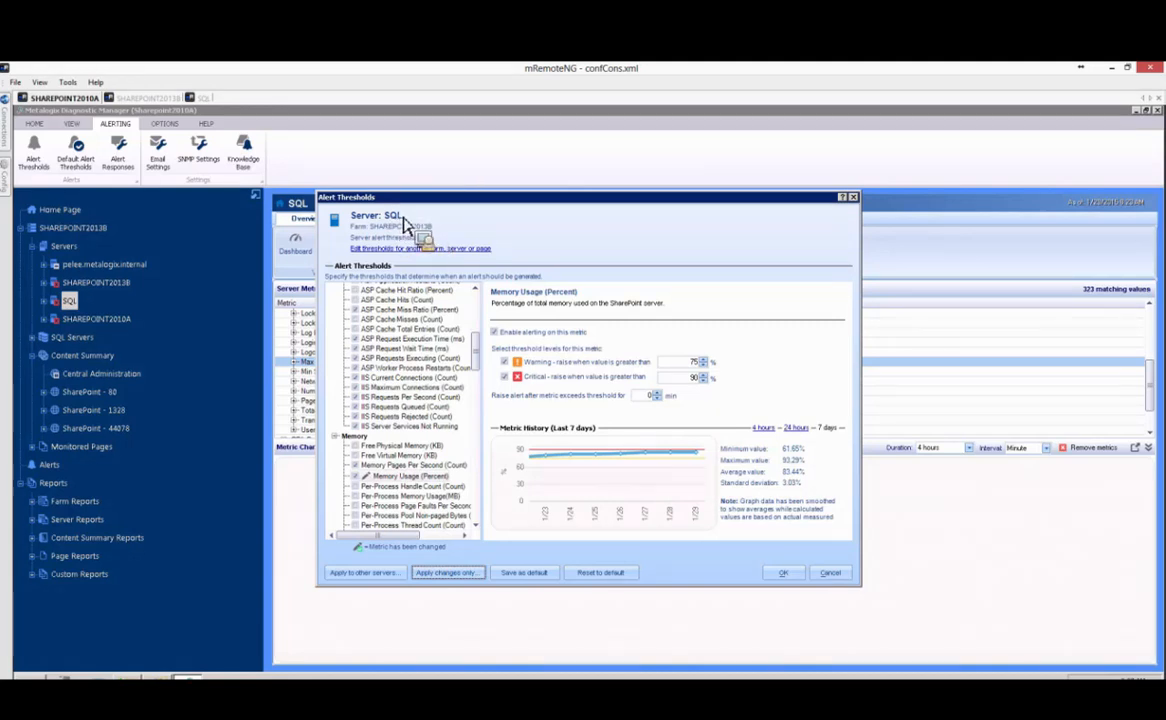
click(372, 576)
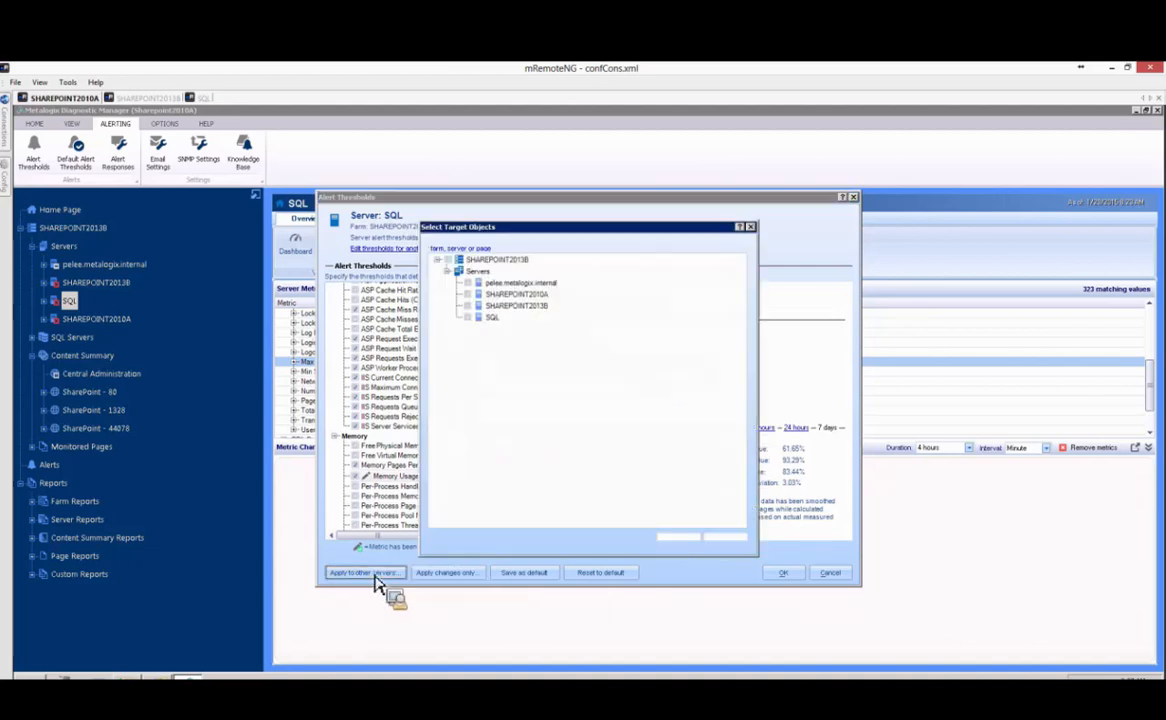
click(467, 305)
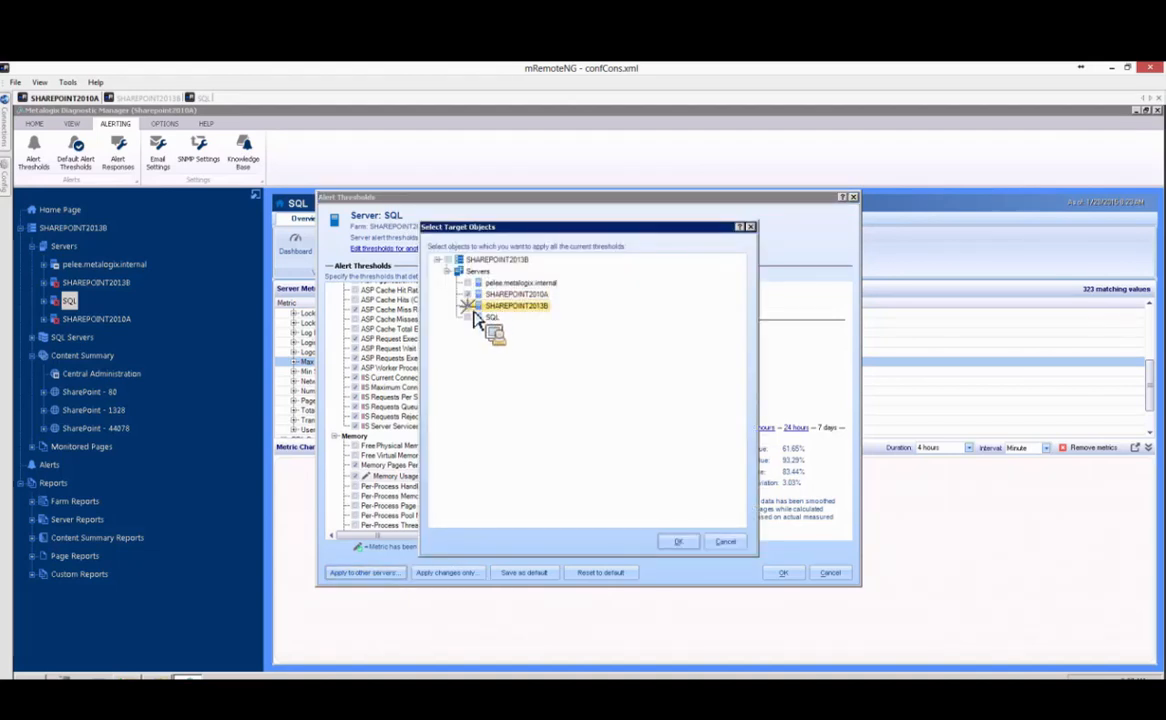
click(738, 545)
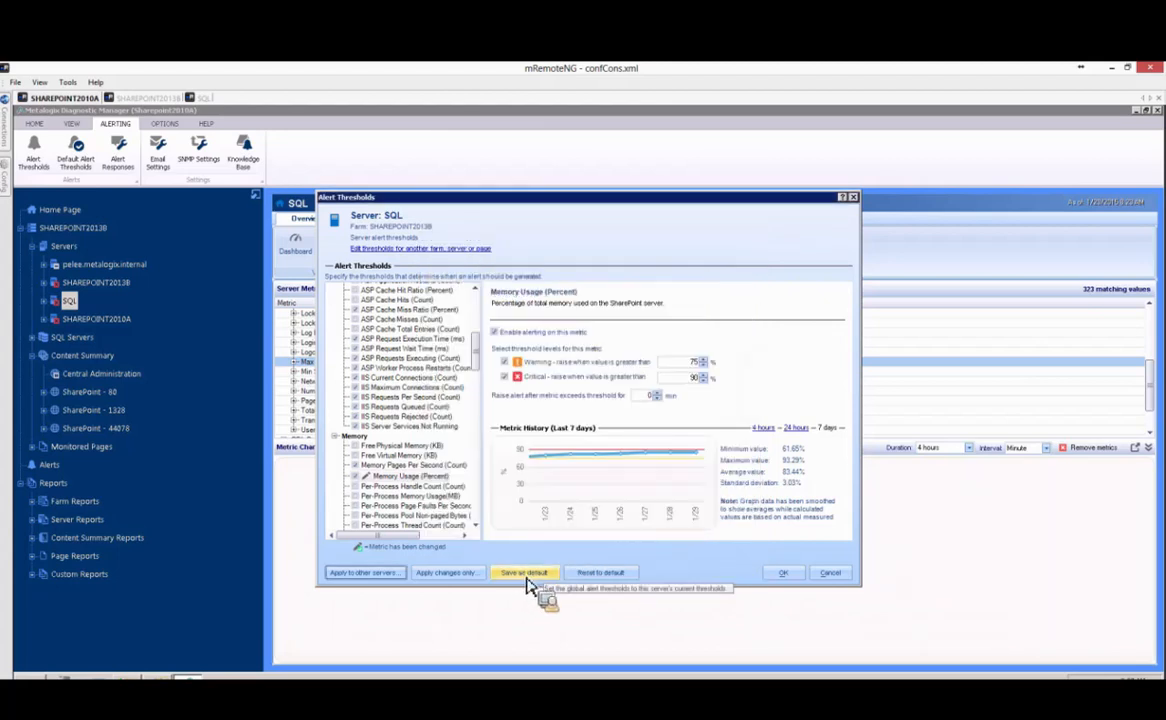
click(527, 578)
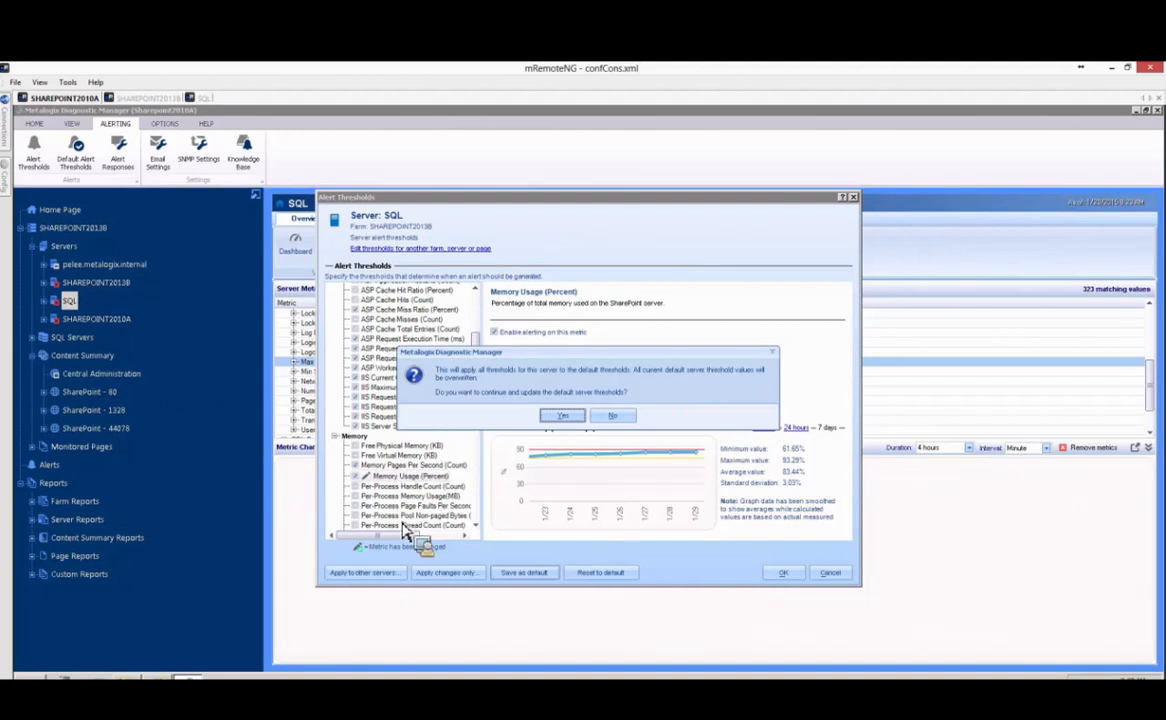
click(622, 416)
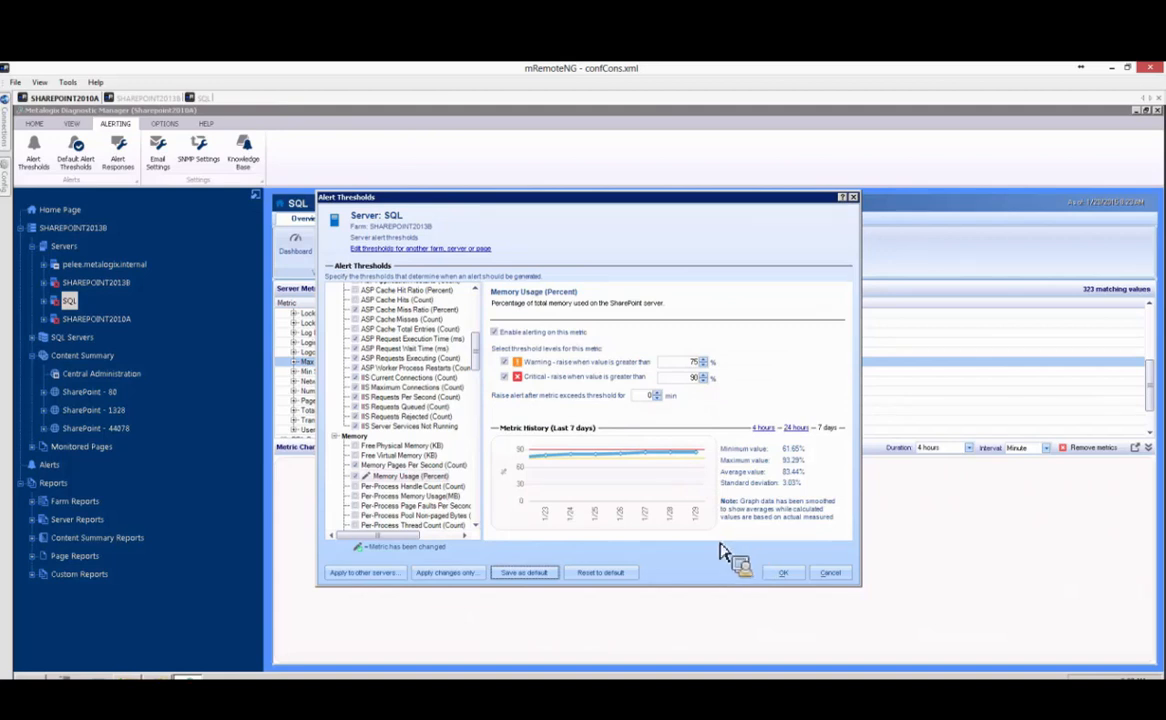
Reapply only the changed thresholds with SQL as the target server and save the server's alert thresholds
click(447, 572)
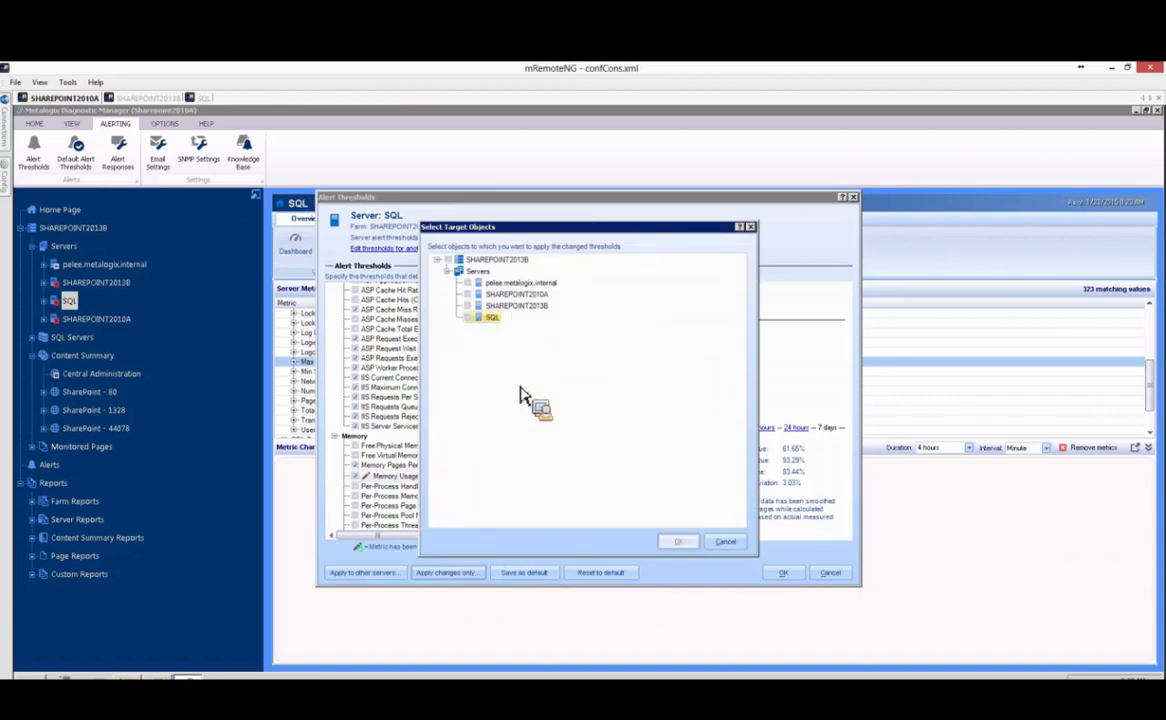
click(467, 318)
click(679, 543)
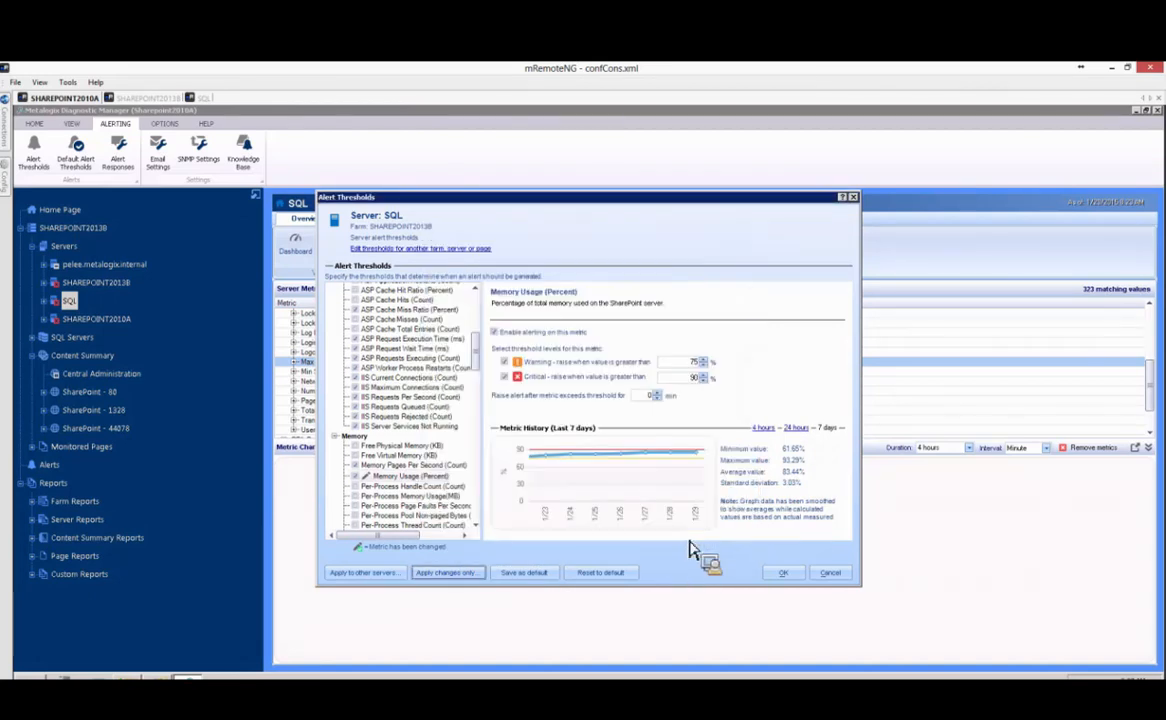
click(783, 573)
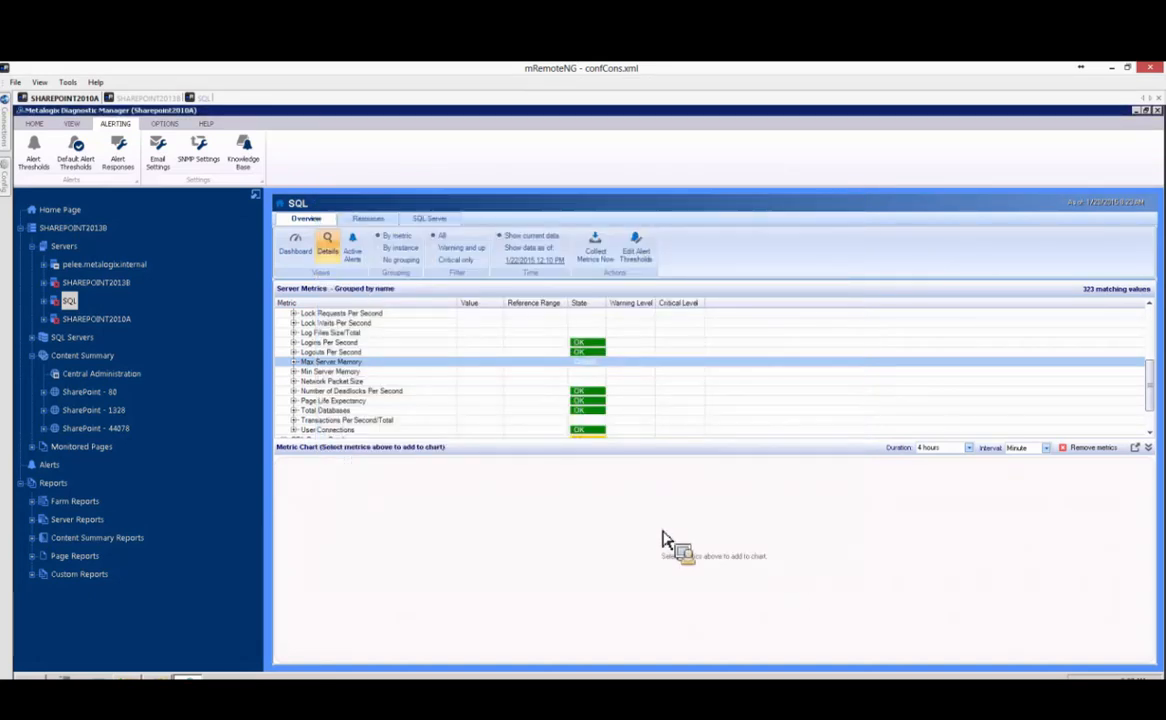
Reopen the SQL server's alert thresholds, check the Max Server Memory (MB) alert setting, and close them without changes
drag(279, 360, 40, 170)
click(38, 164)
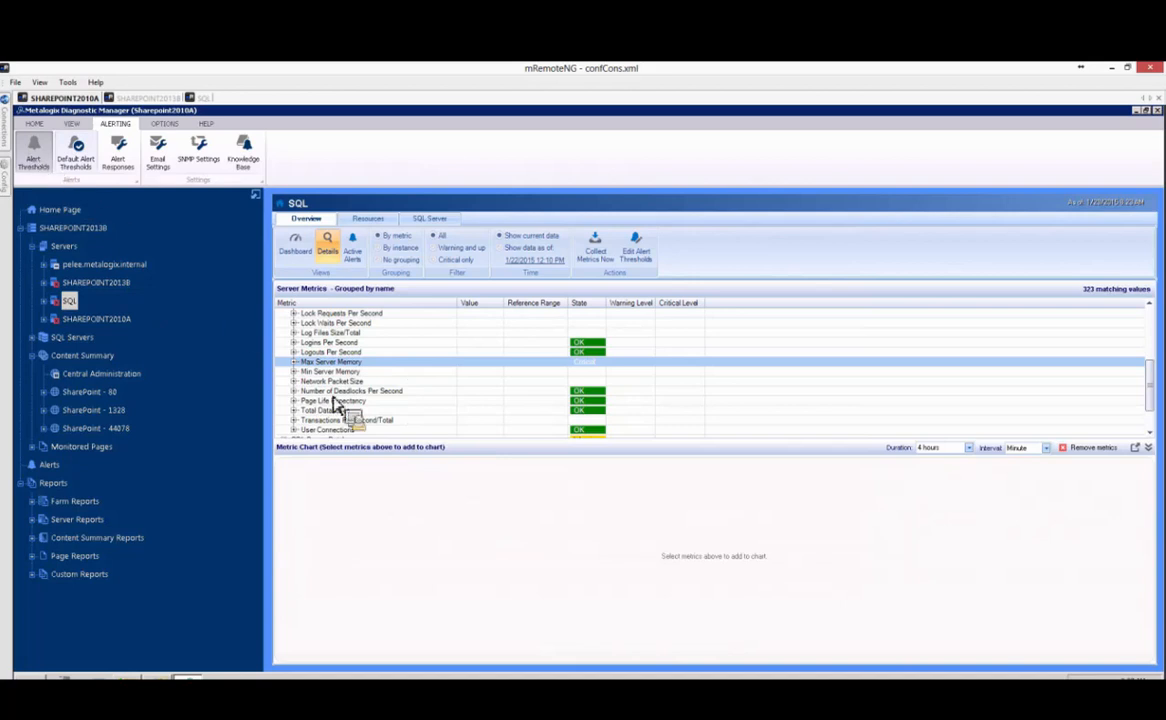
drag(515, 533, 485, 502)
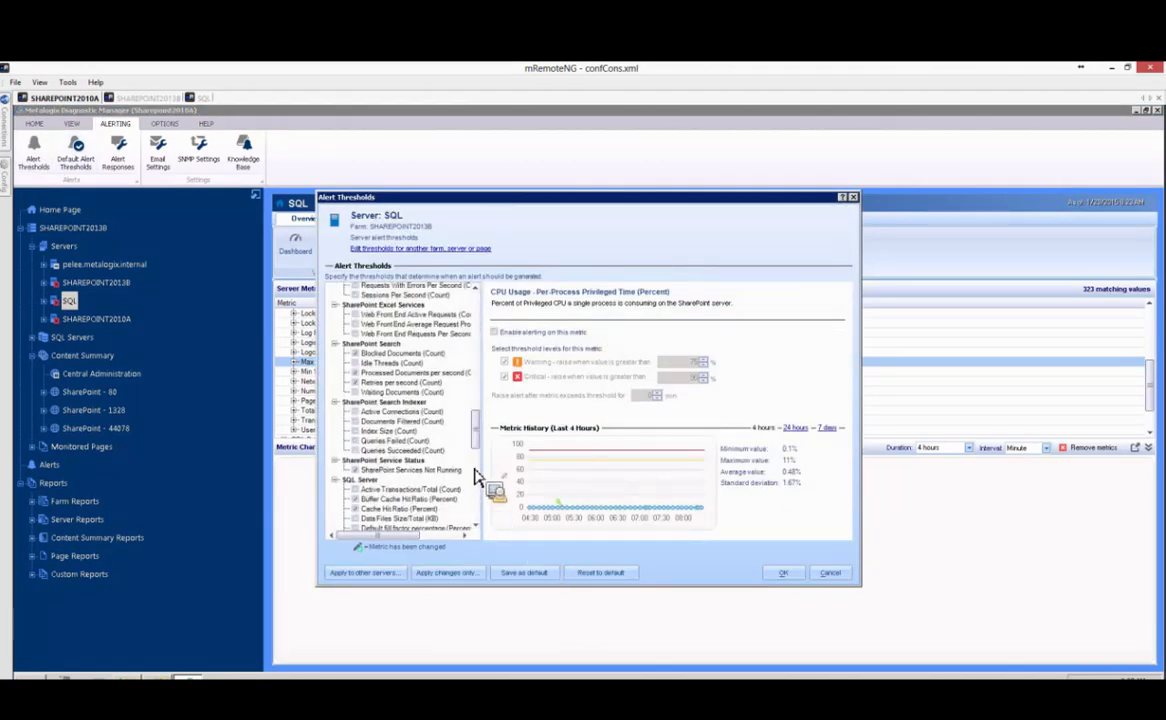
drag(478, 441, 481, 482)
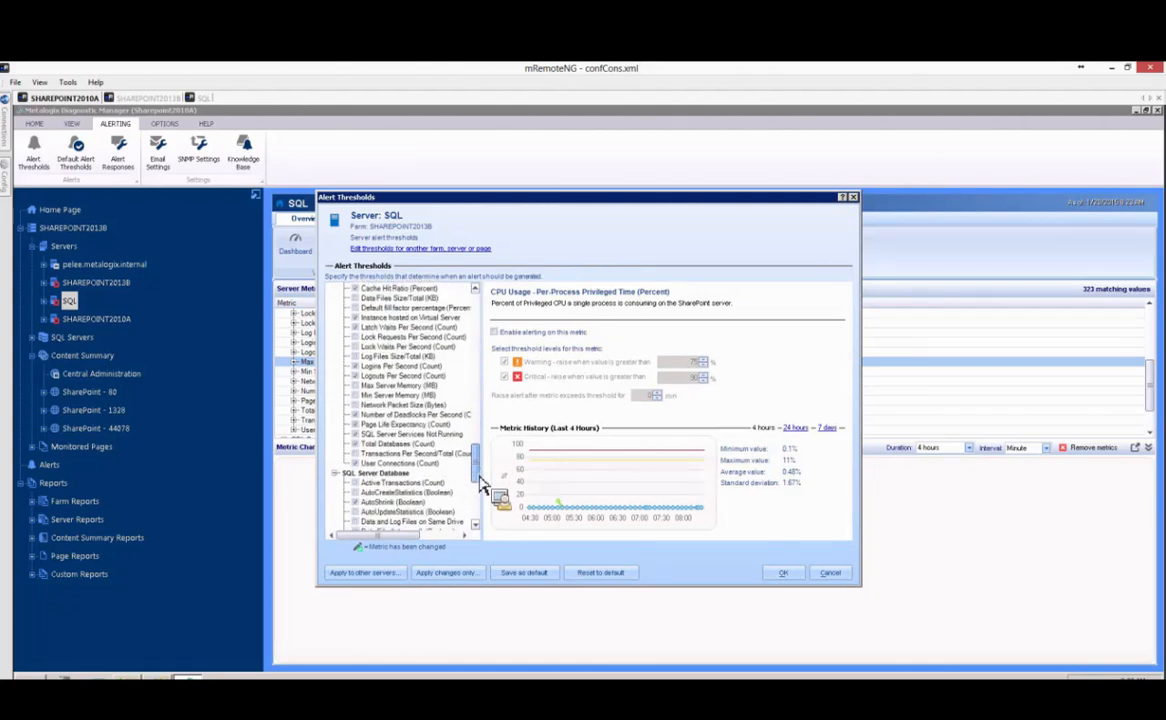
click(400, 386)
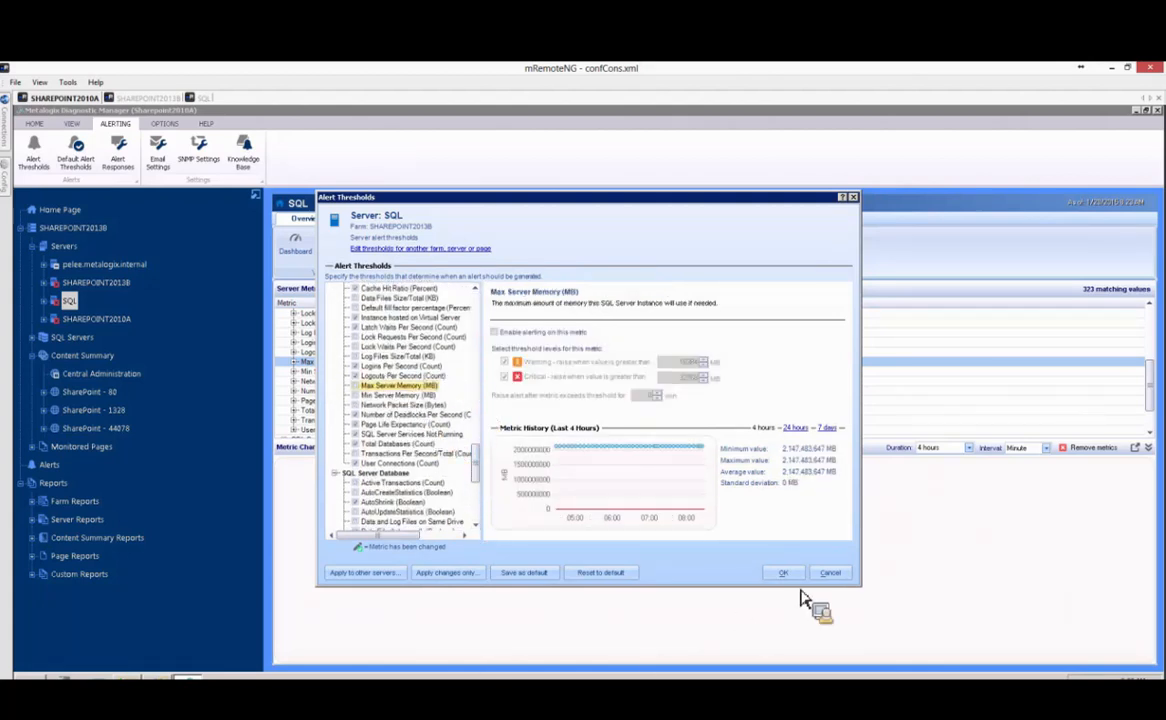
click(829, 574)
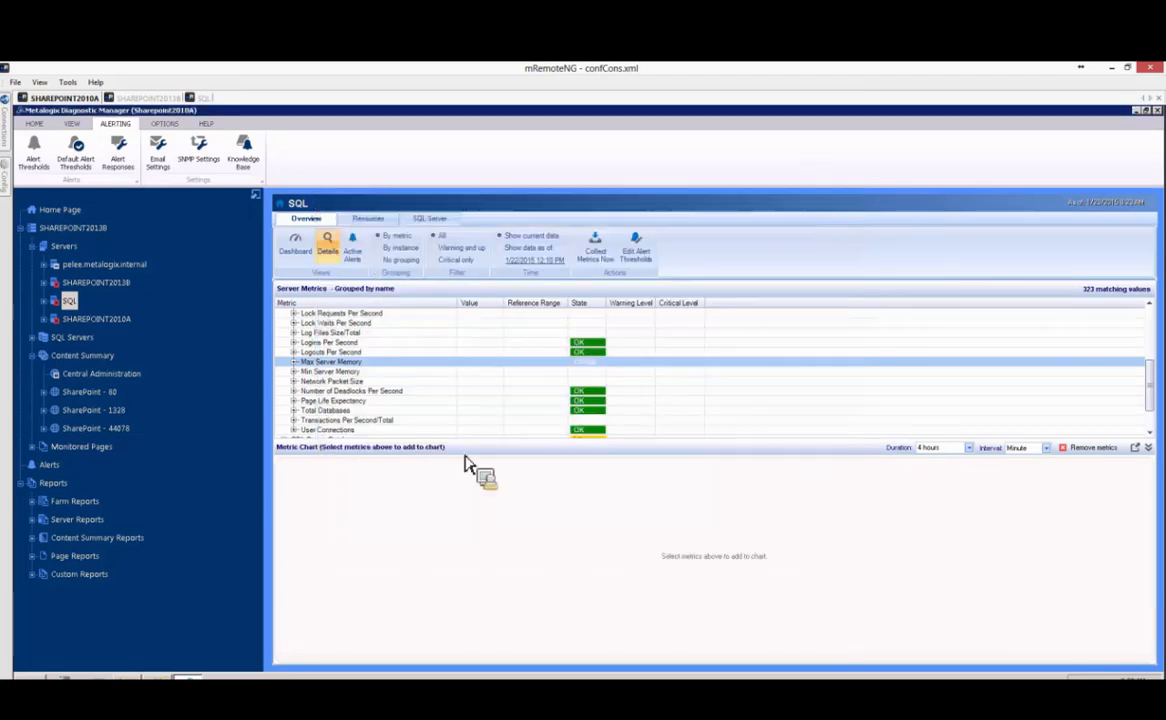
Collect new metrics for the SQL server
right_click(86, 300)
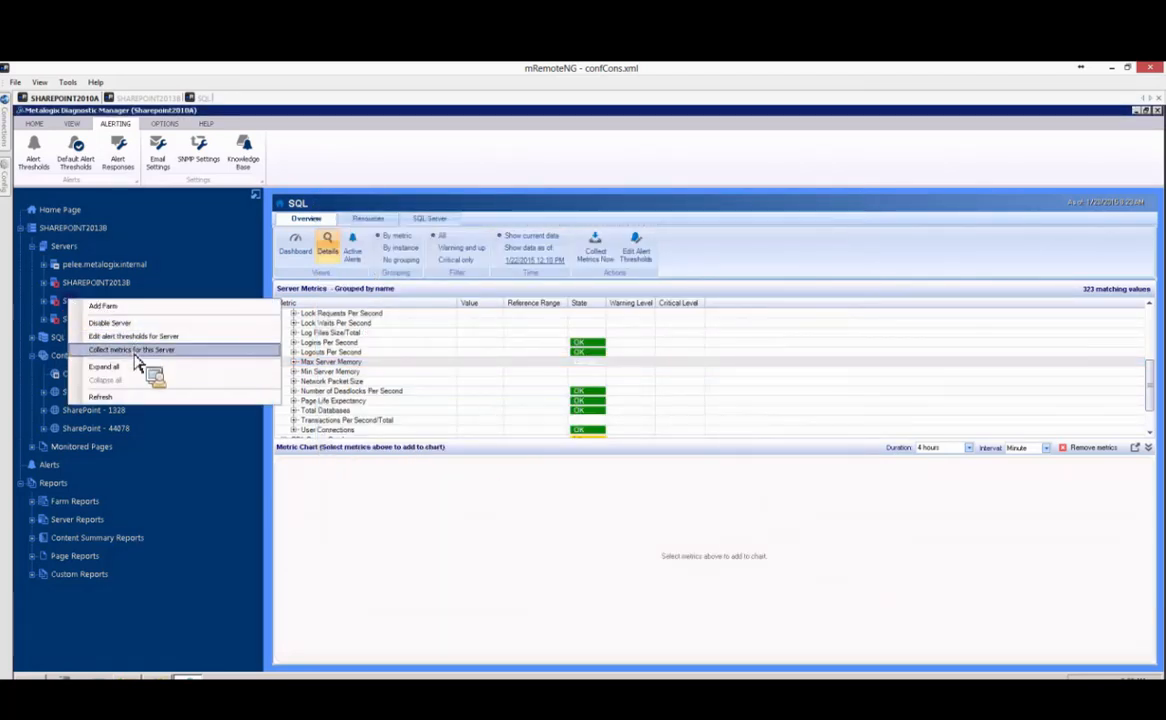
click(140, 350)
click(586, 409)
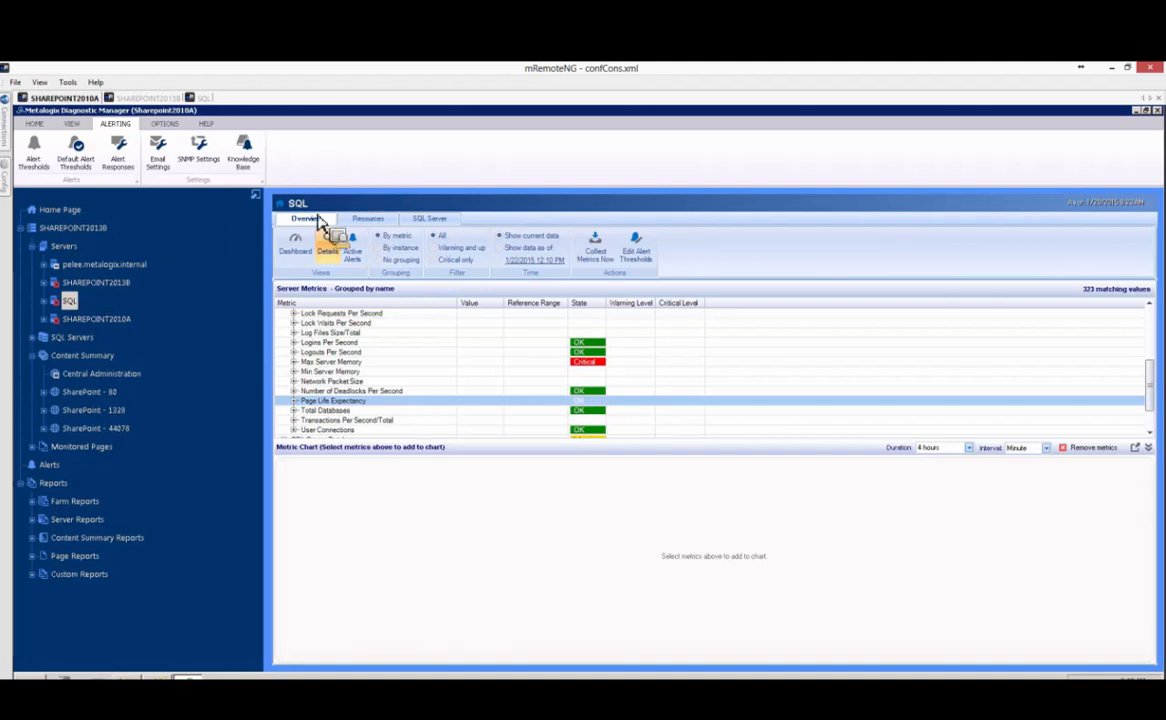
Show the SQL server's overview dashboard and refresh the server to check its status
click(305, 245)
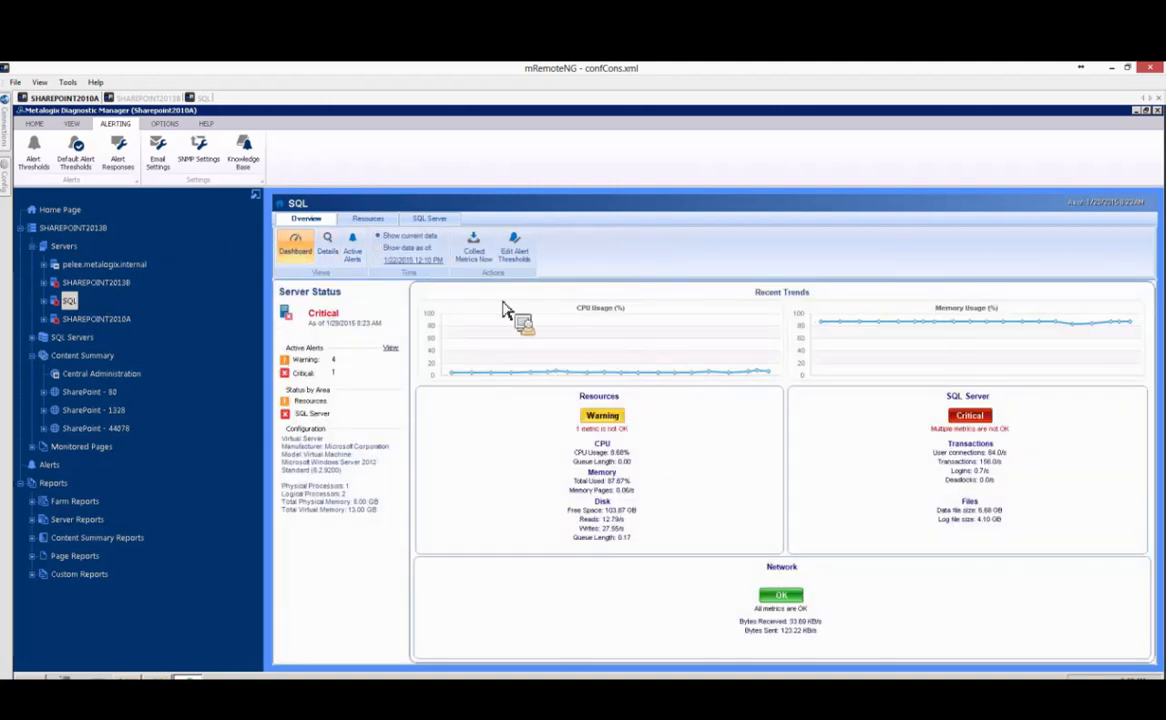
right_click(80, 303)
click(126, 406)
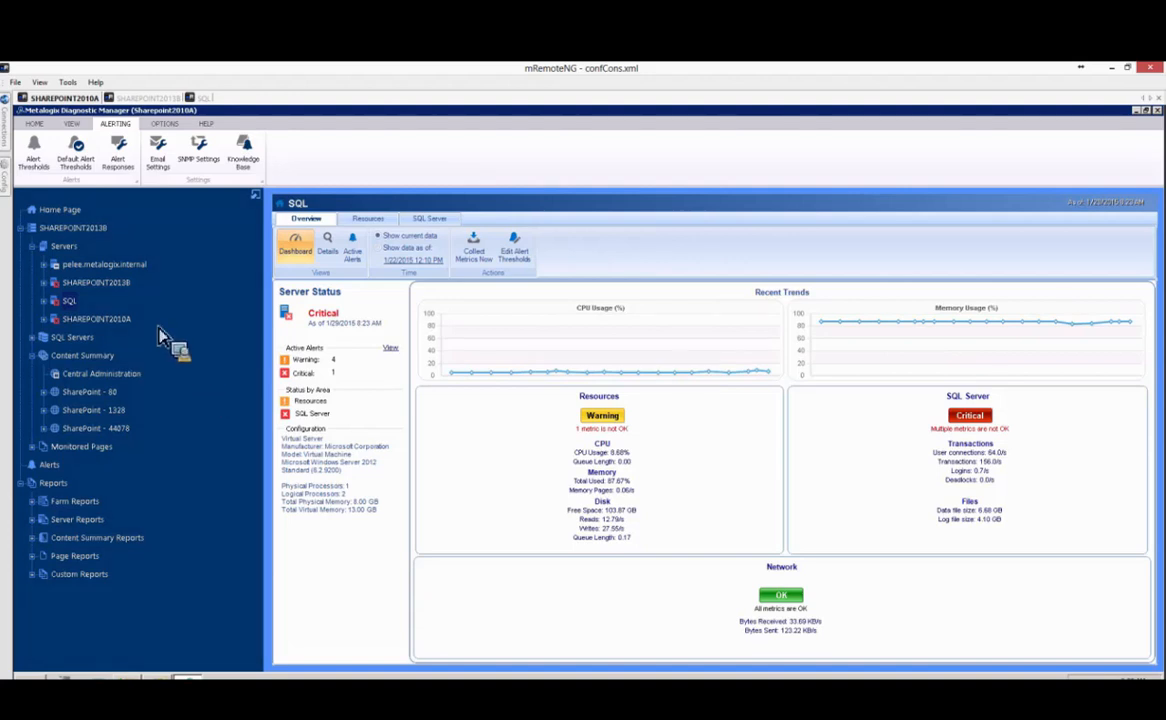
right_click(82, 299)
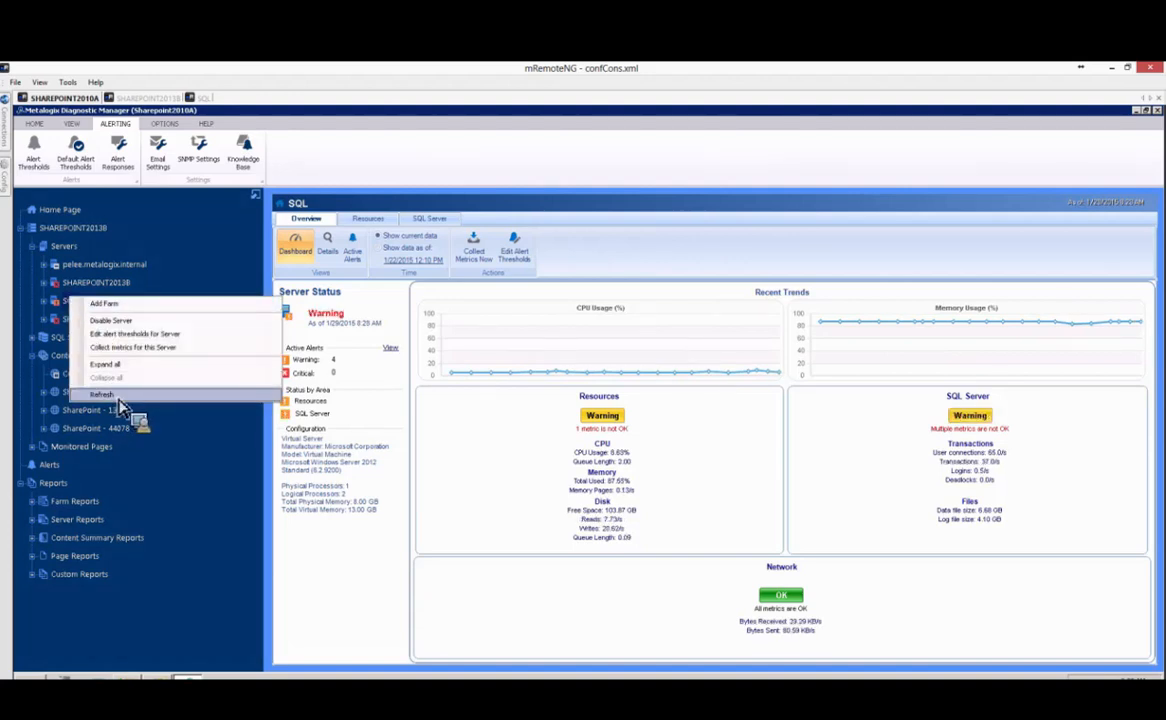
click(117, 397)
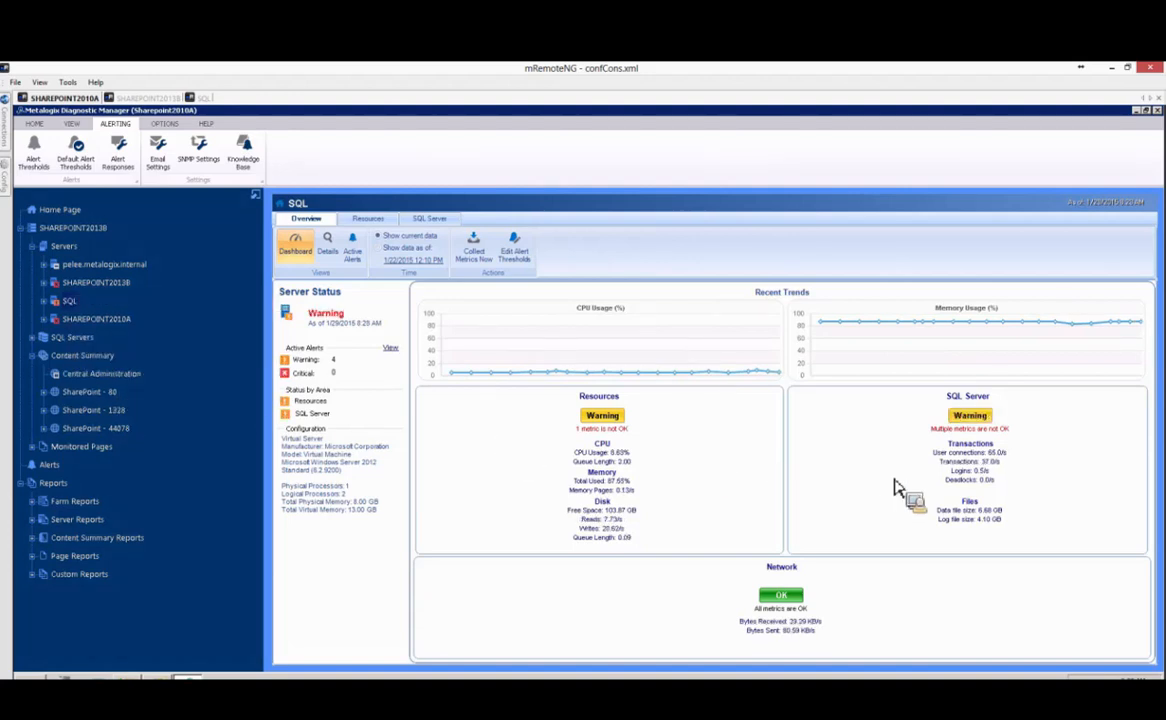
From the SQL Server warning status, read the Instance hosted on Virtual Server alert and open its metric details
click(979, 413)
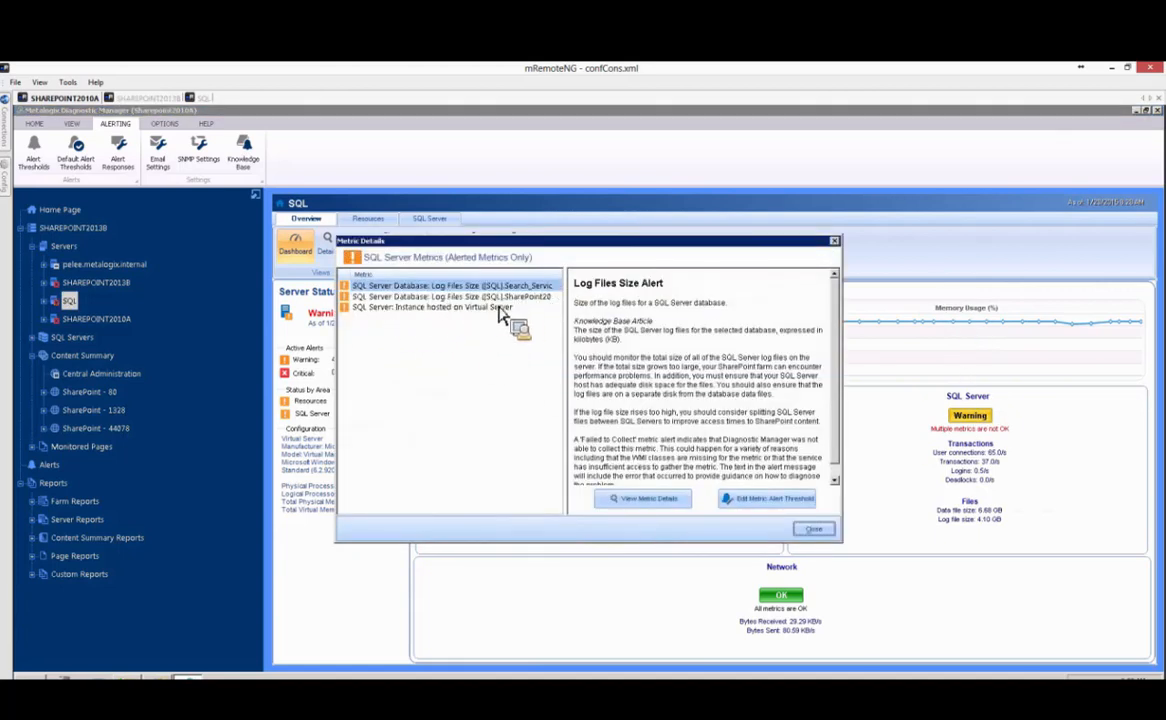
click(440, 307)
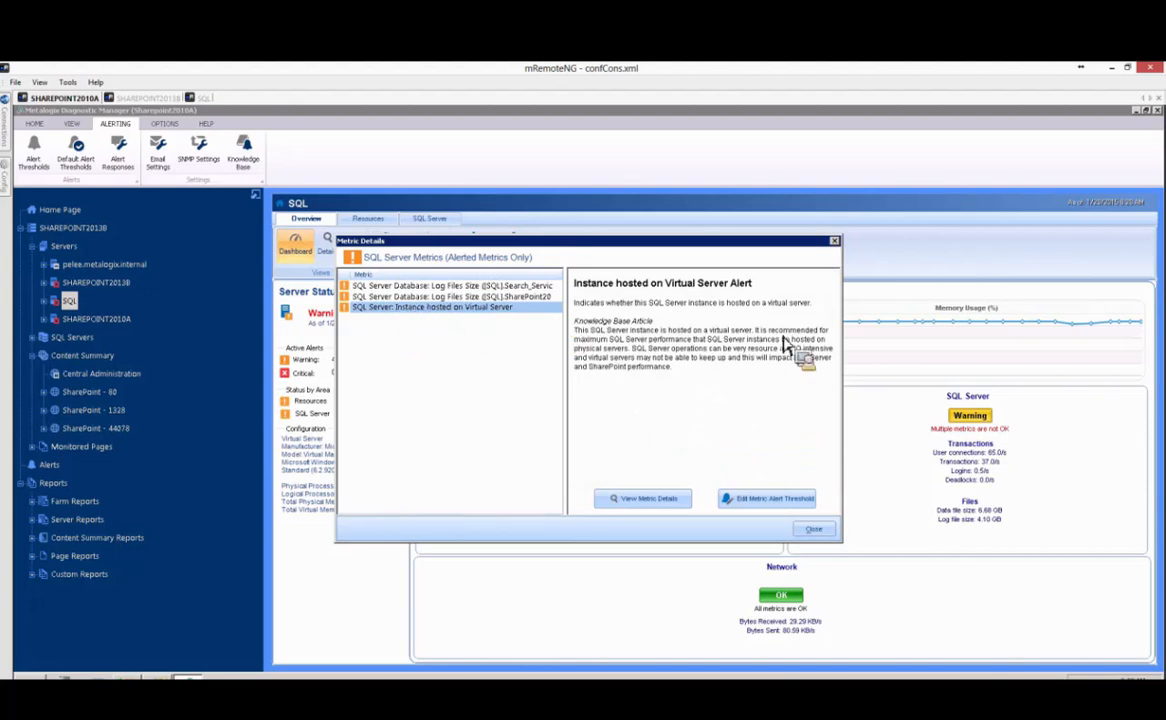
click(645, 498)
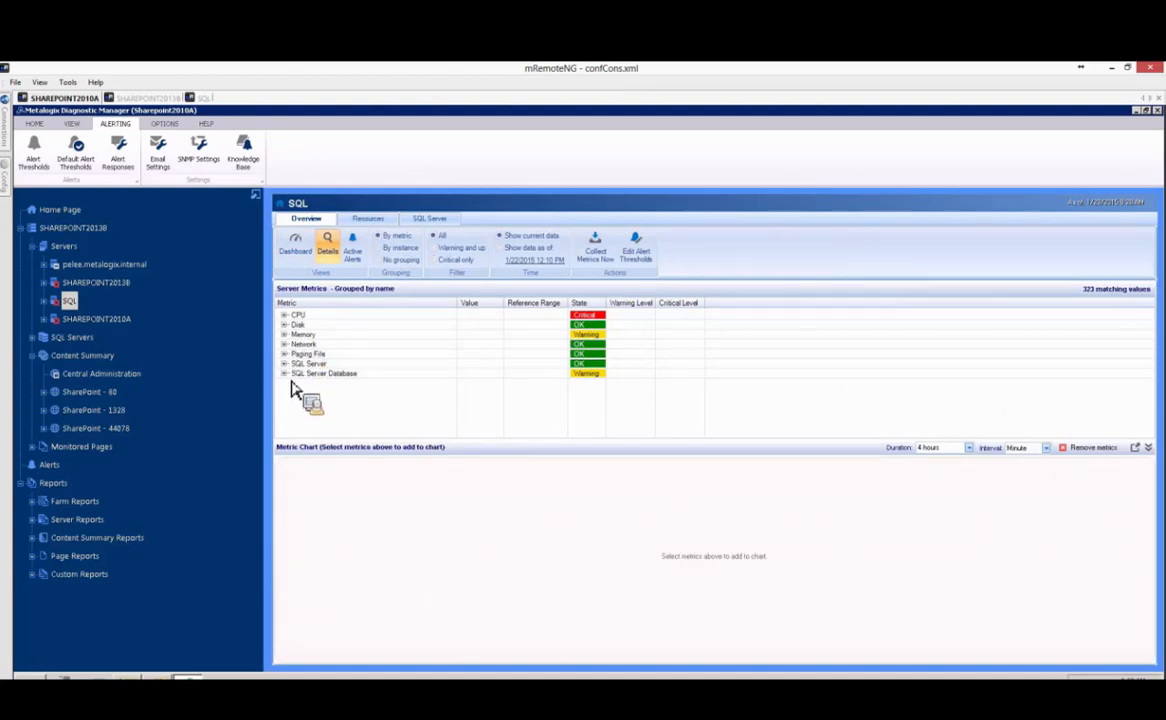
Expand the SQL Server Database and Memory categories and examine the states of their metrics
click(285, 373)
scroll(380, 394, down, 2)
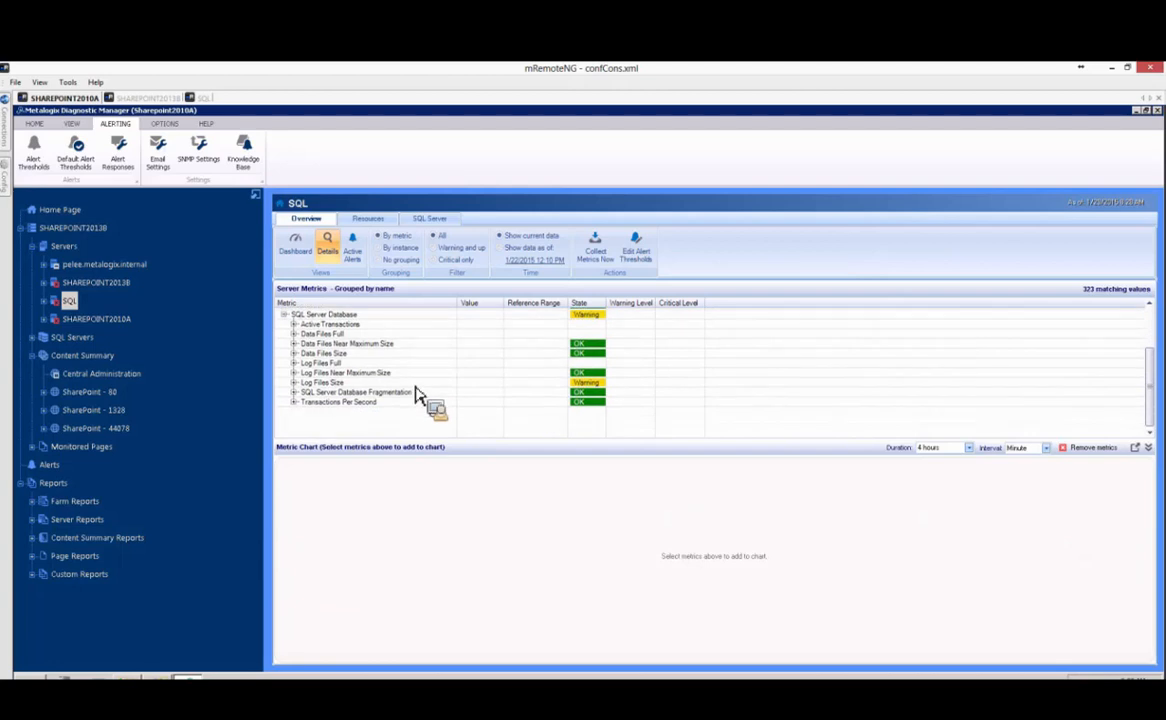
scroll(365, 395, up, 2)
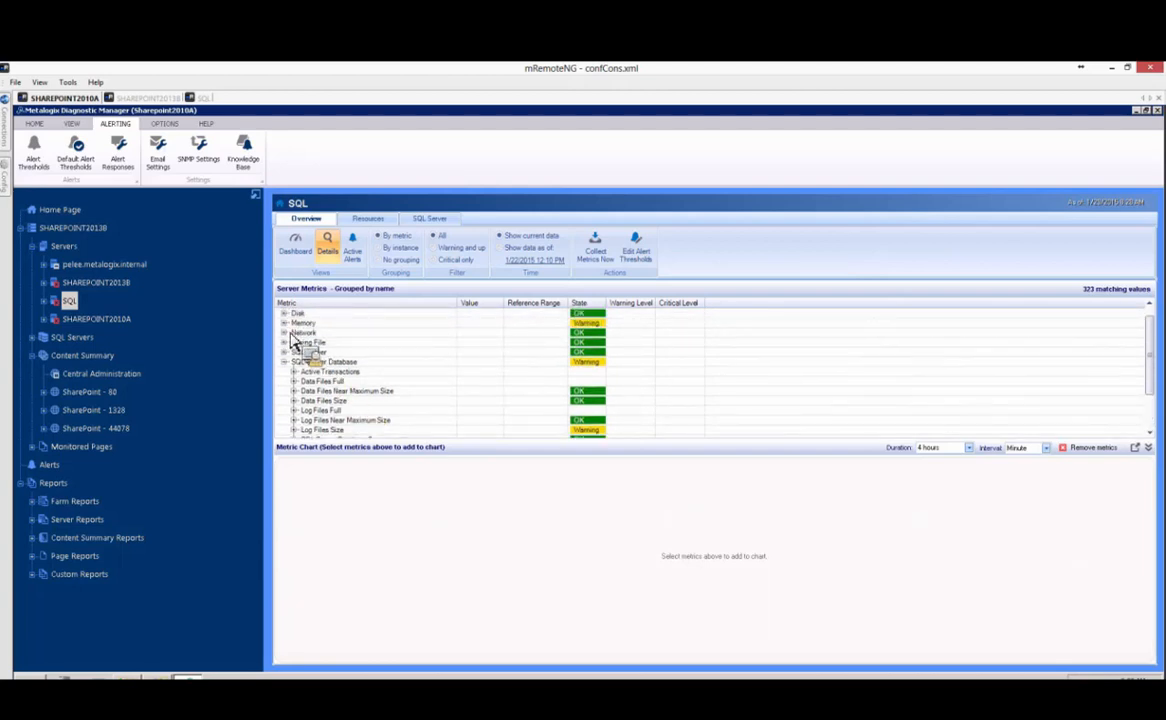
click(285, 323)
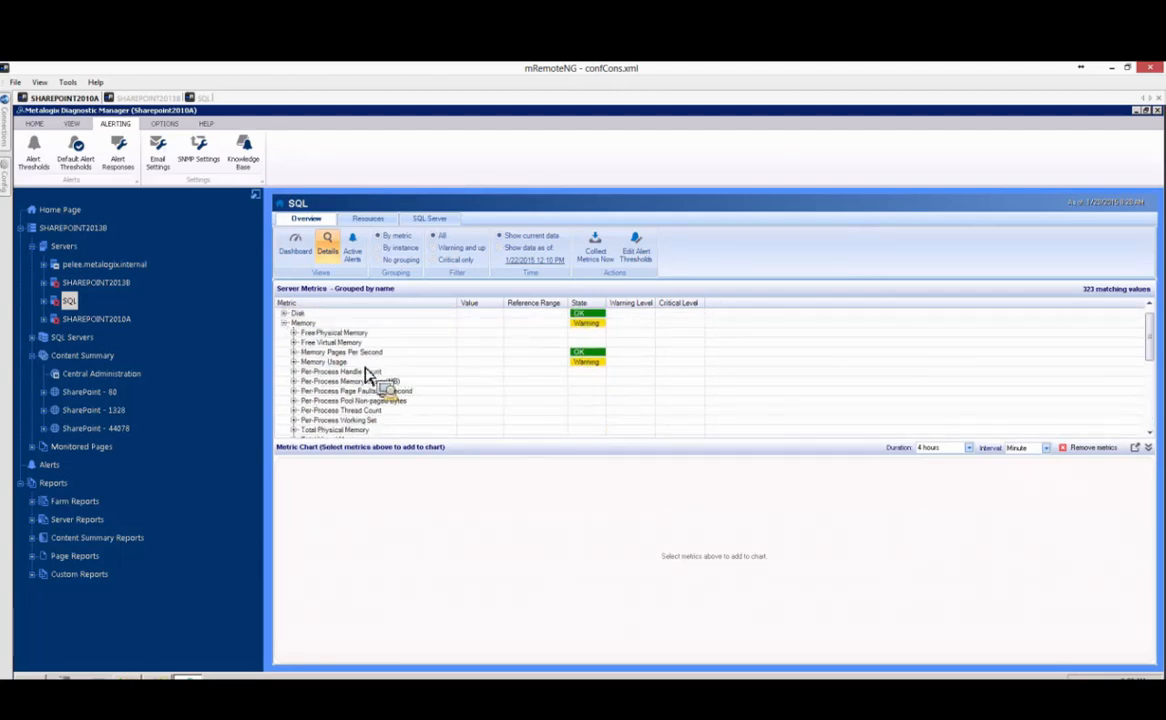
Collapse the Memory and SQL Server Database metric categories and dismiss the SQL server's alert thresholds without changing them
click(285, 323)
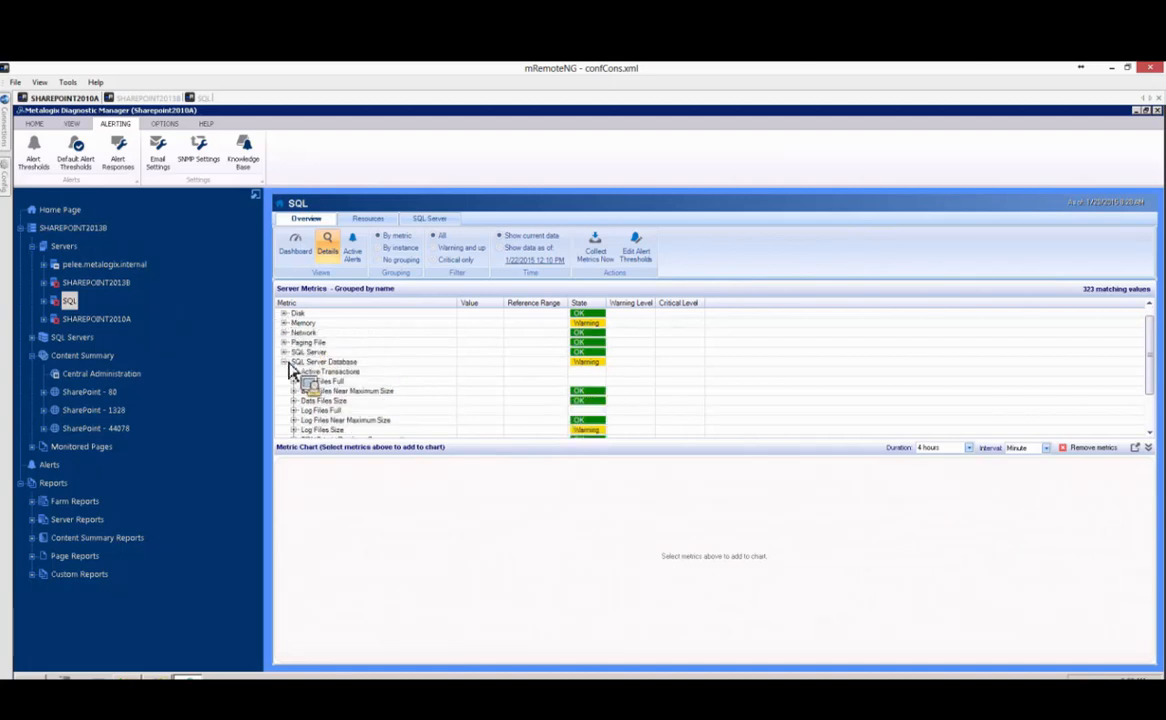
click(285, 362)
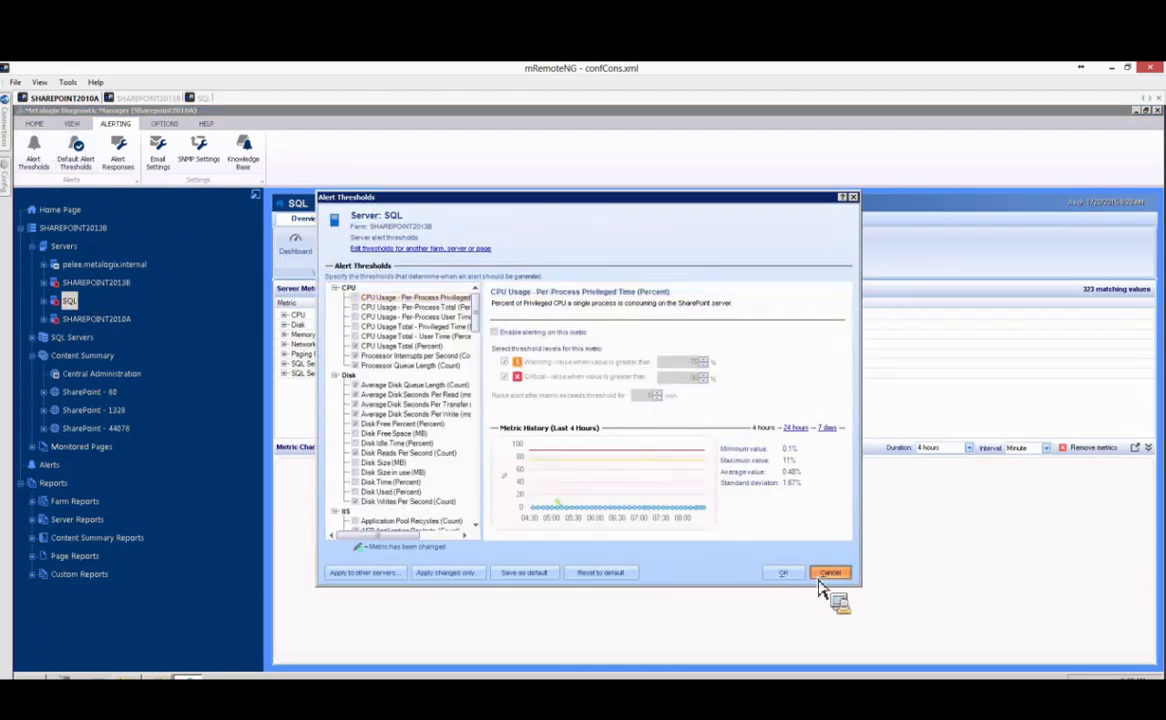
click(830, 574)
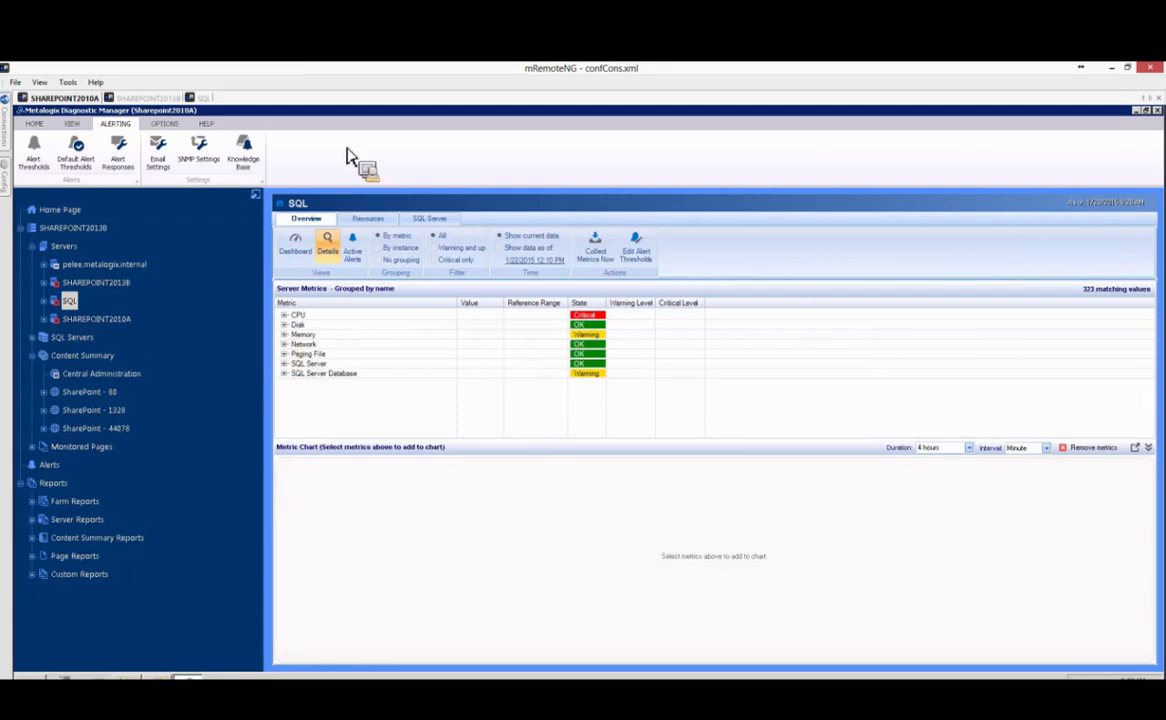
Open the metric knowledge base and look through the metrics in its Memory category
click(243, 150)
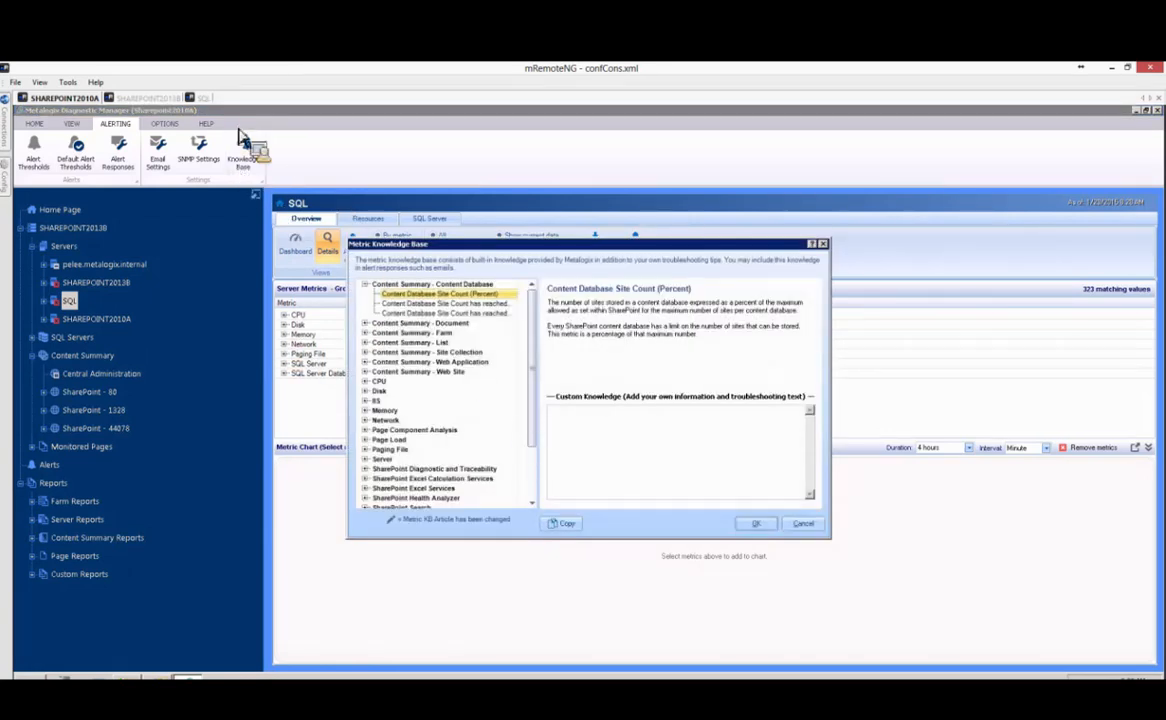
click(365, 284)
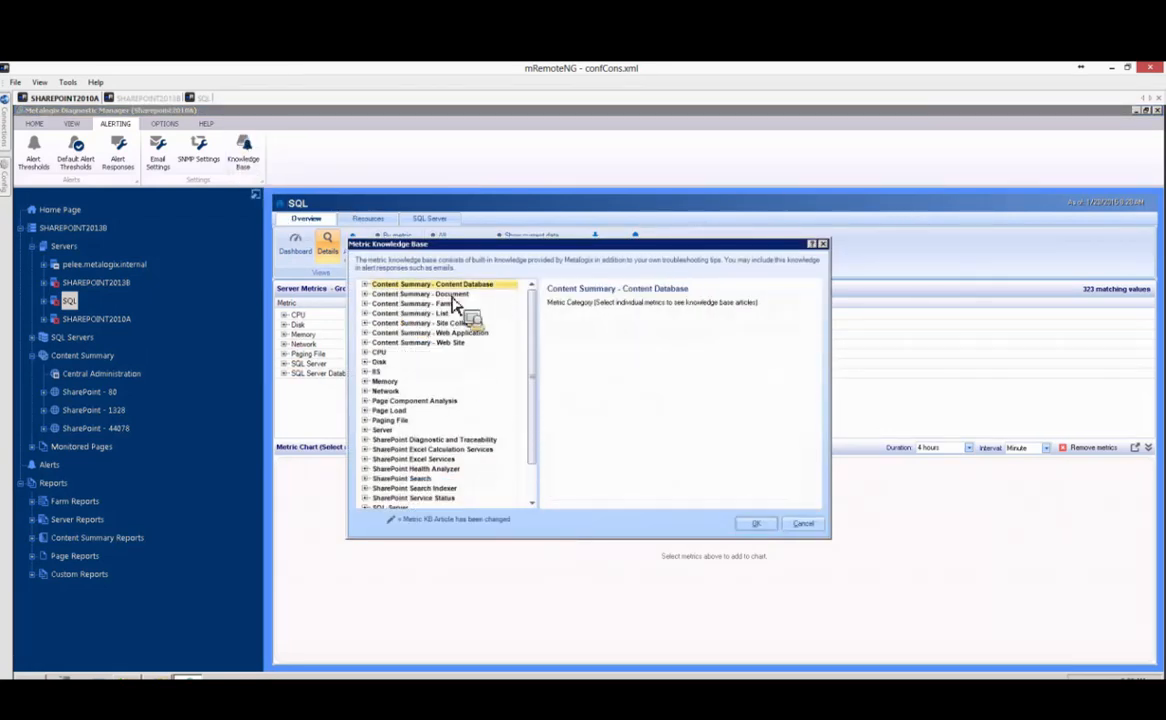
click(372, 387)
scroll(437, 370, down, 3)
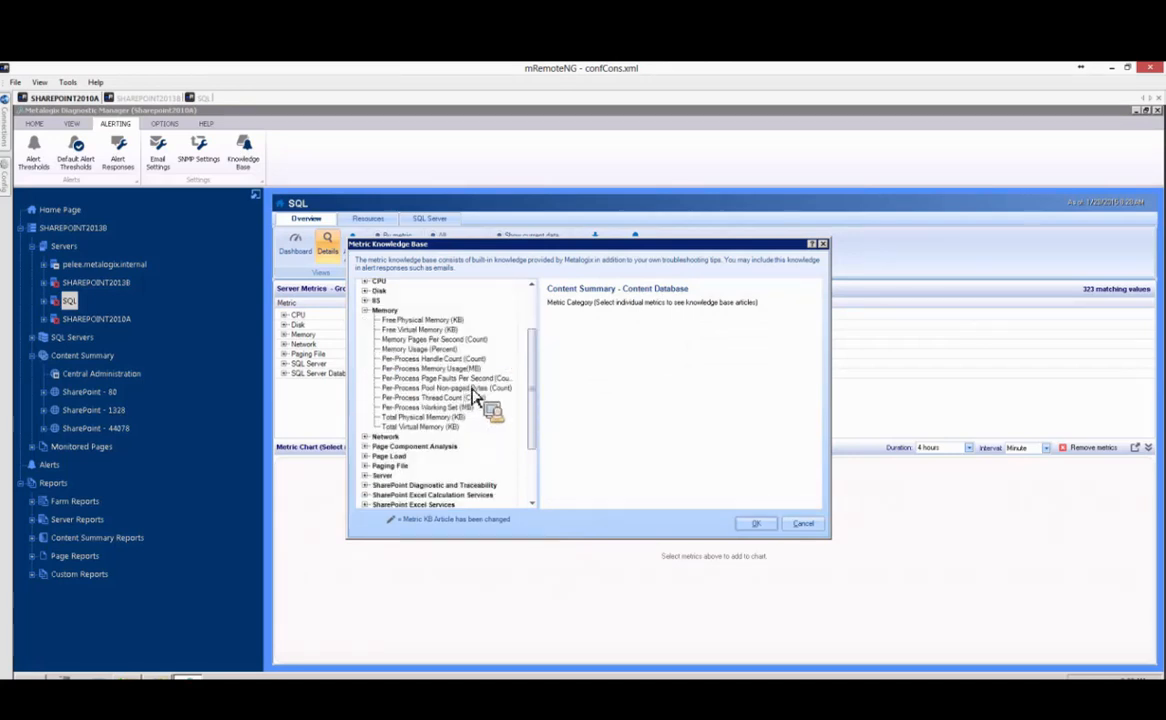
click(366, 311)
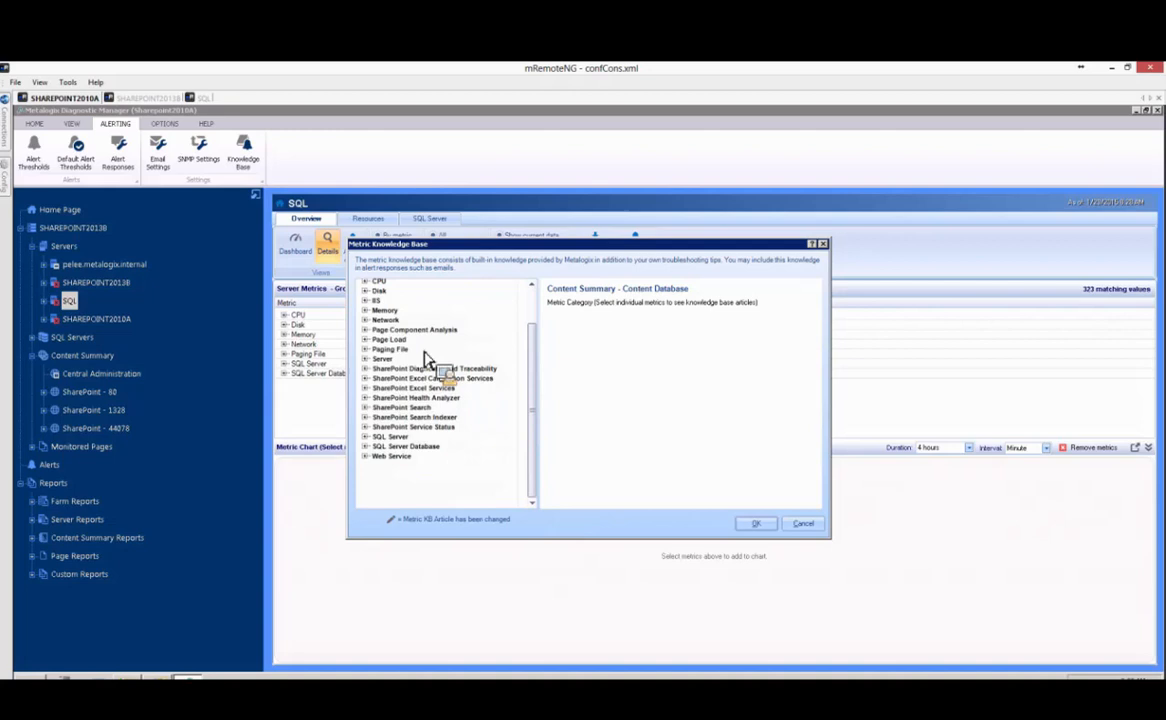
Find the Max Server Memory (MB) article in the knowledge base's SQL Server category and read its built-in guidance
click(366, 437)
scroll(447, 430, down, 4)
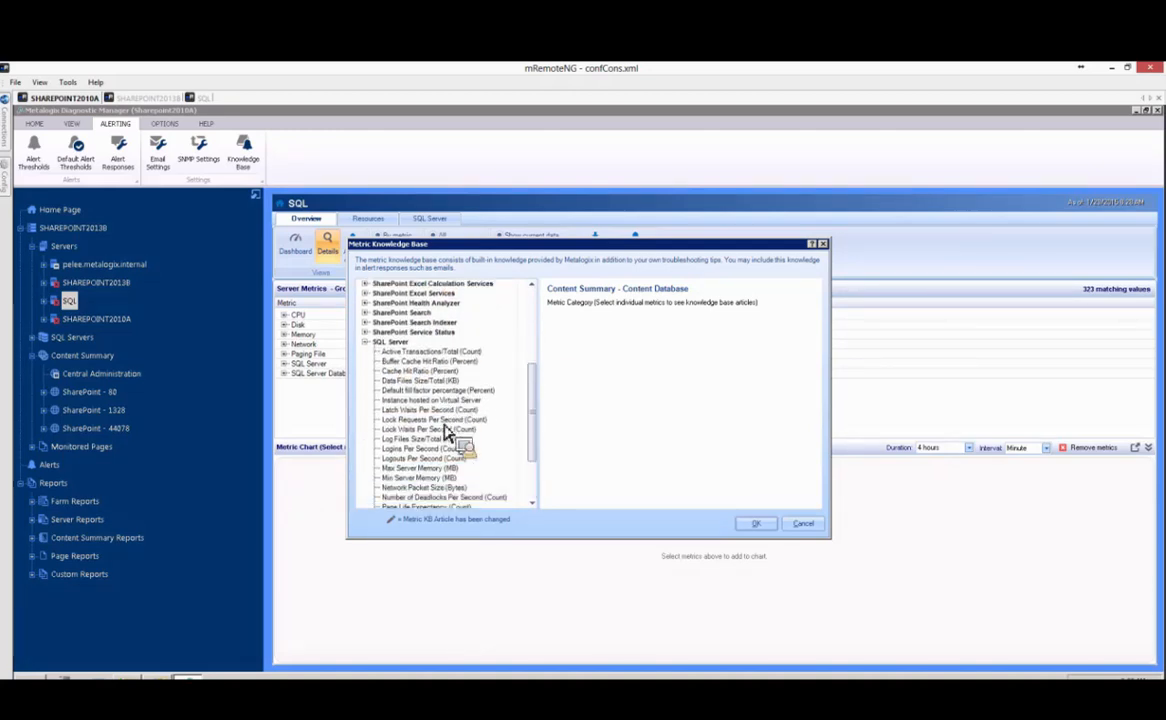
scroll(447, 430, down, 1)
click(420, 422)
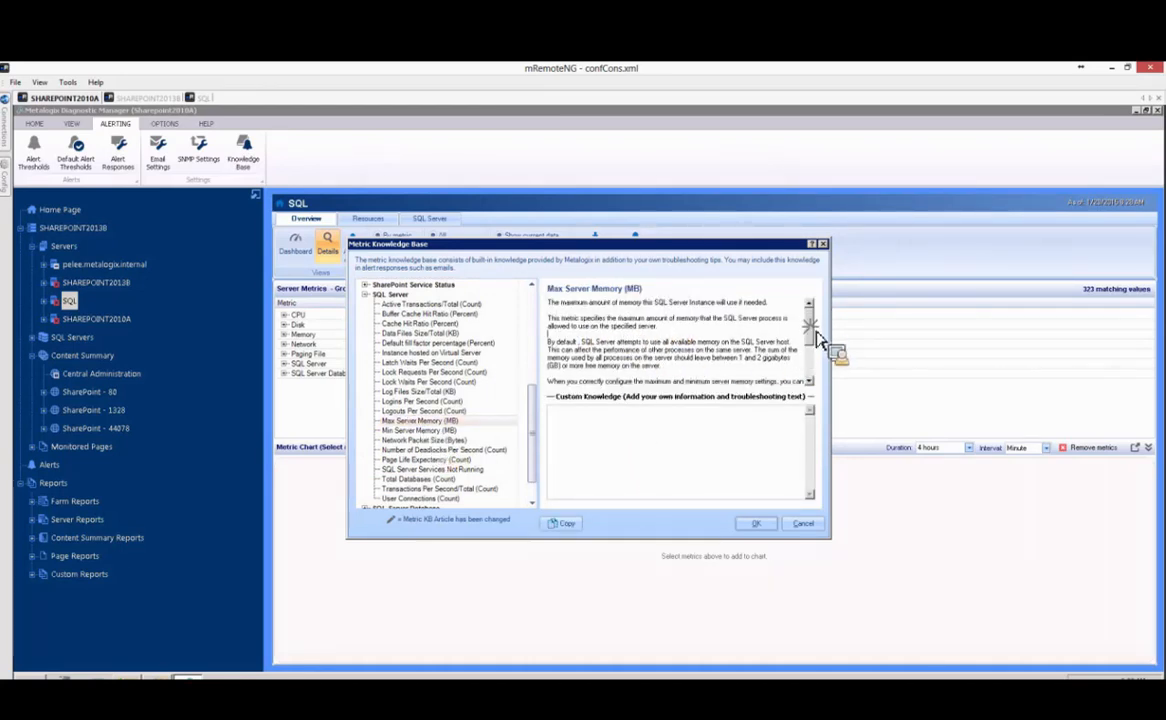
scroll(814, 340, down, 1)
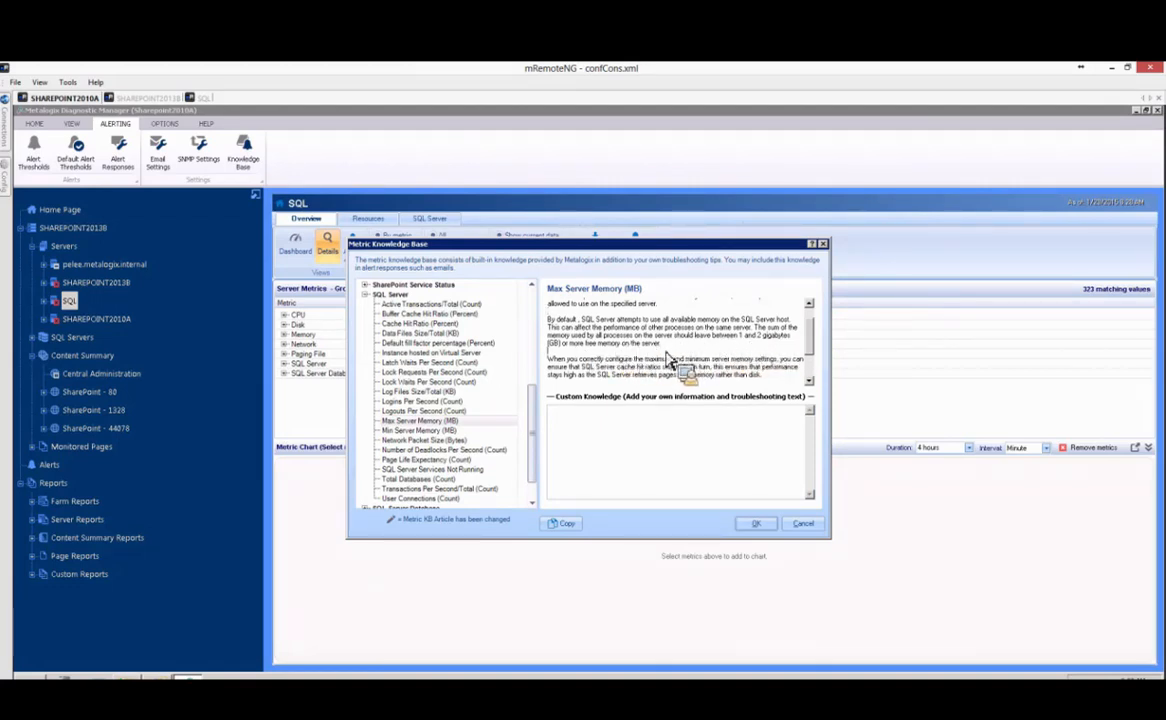
scroll(675, 362, down, 2)
scroll(640, 350, up, 3)
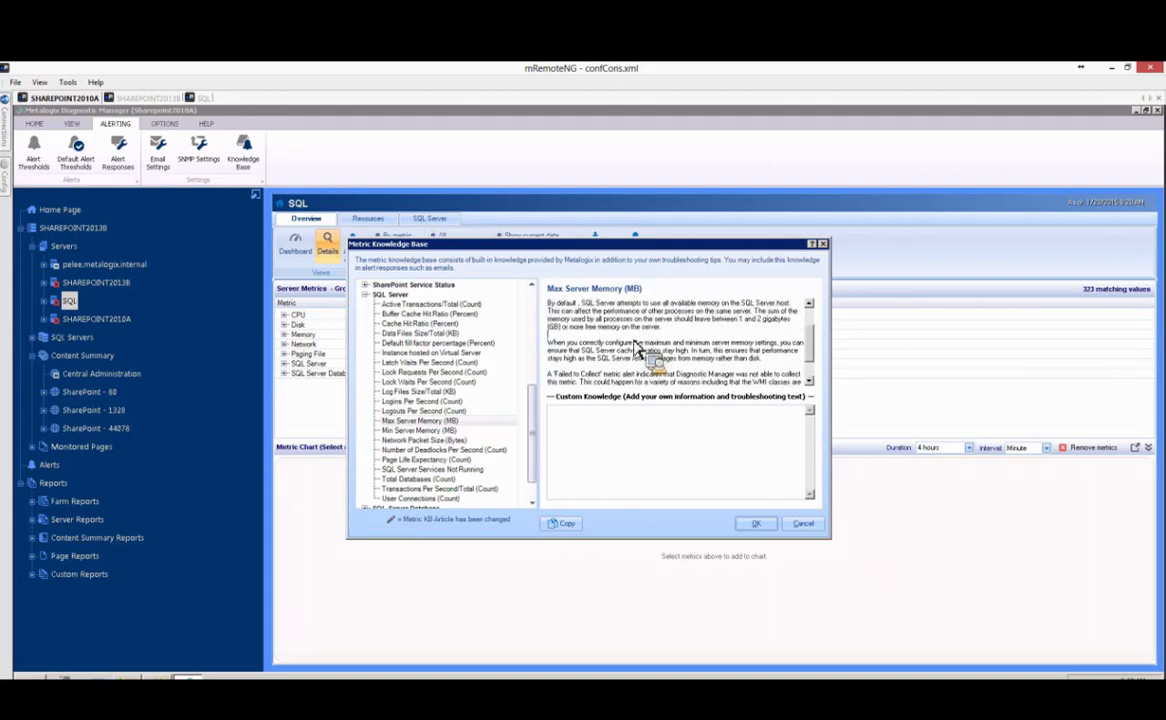
Add the custom knowledge "Not needed if max server memory set to use all available mem." to the Max Server Memory article and save it
click(628, 480)
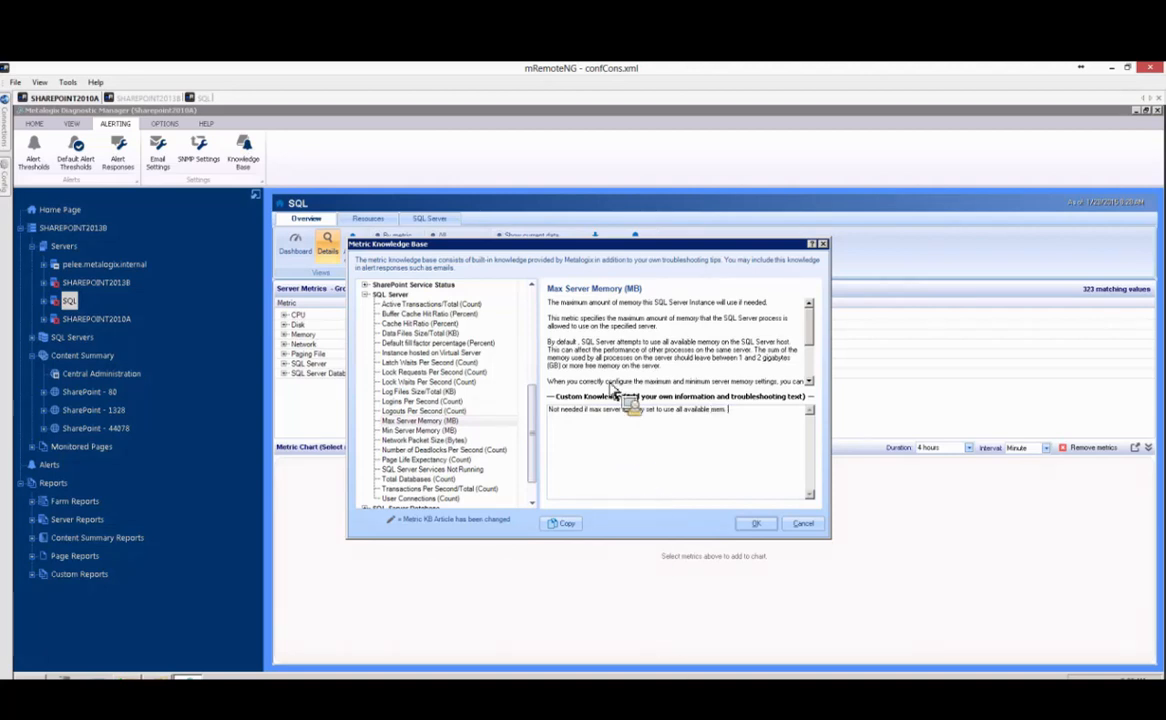
click(756, 526)
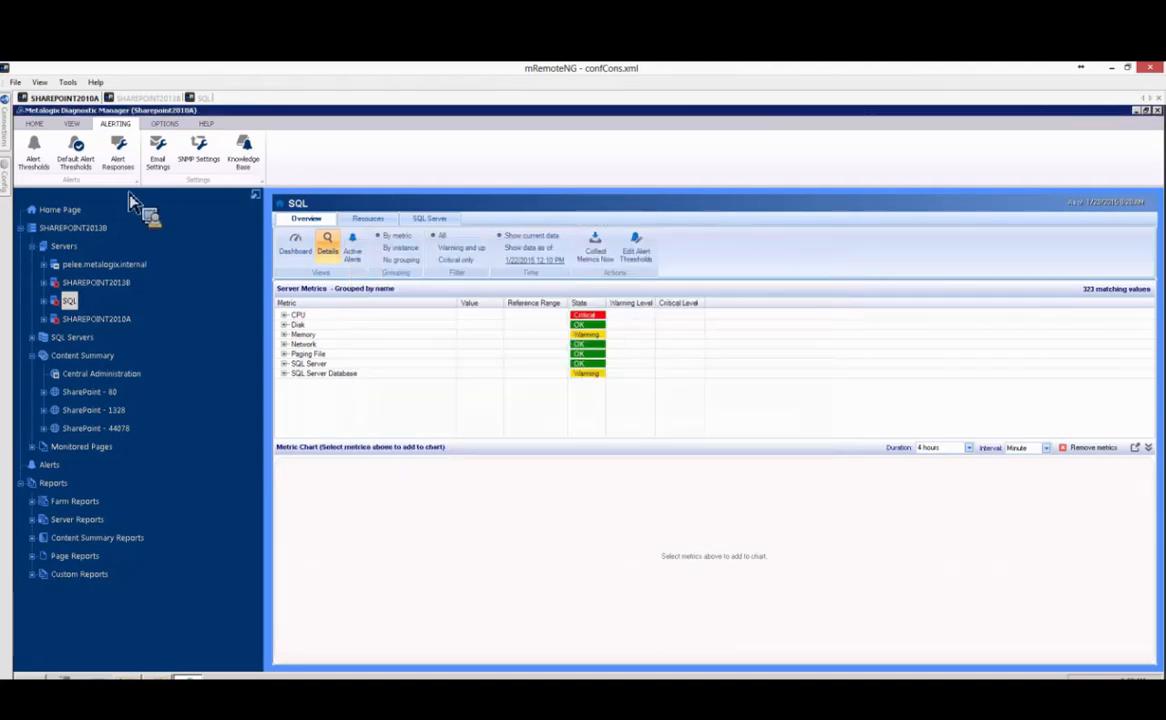
Reopen the metric knowledge base, check the custom note in the Max Server Memory (MB) article, and collapse the SQL Server category
click(245, 155)
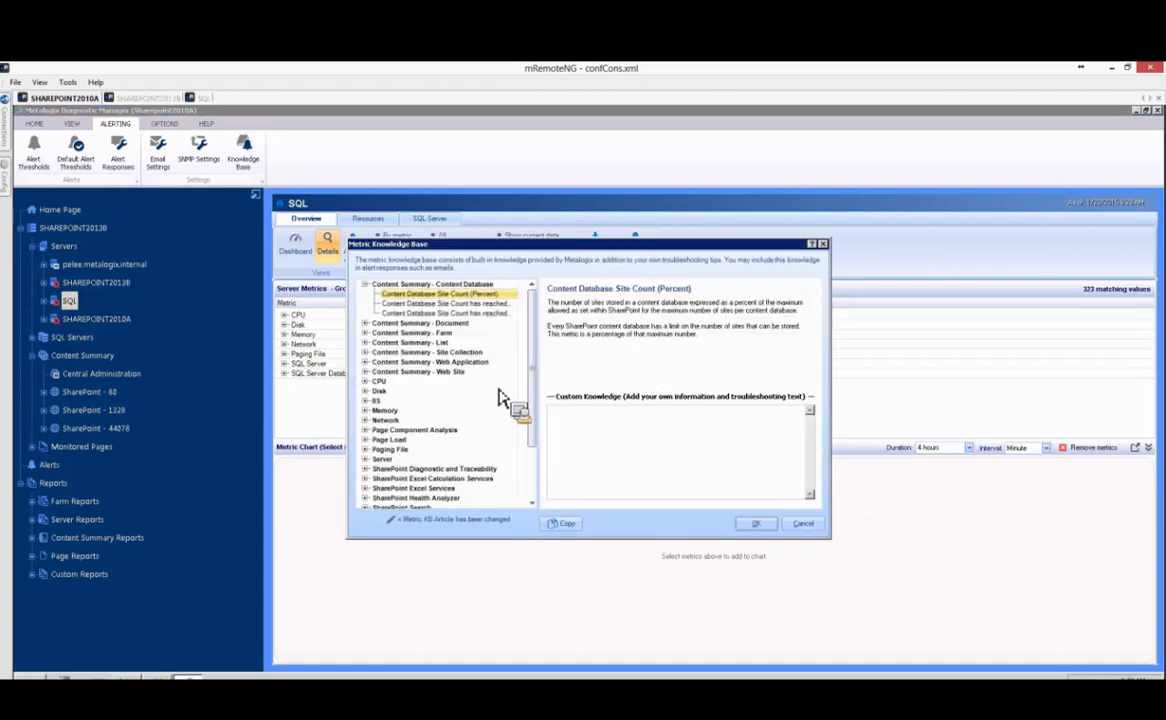
drag(530, 400, 532, 457)
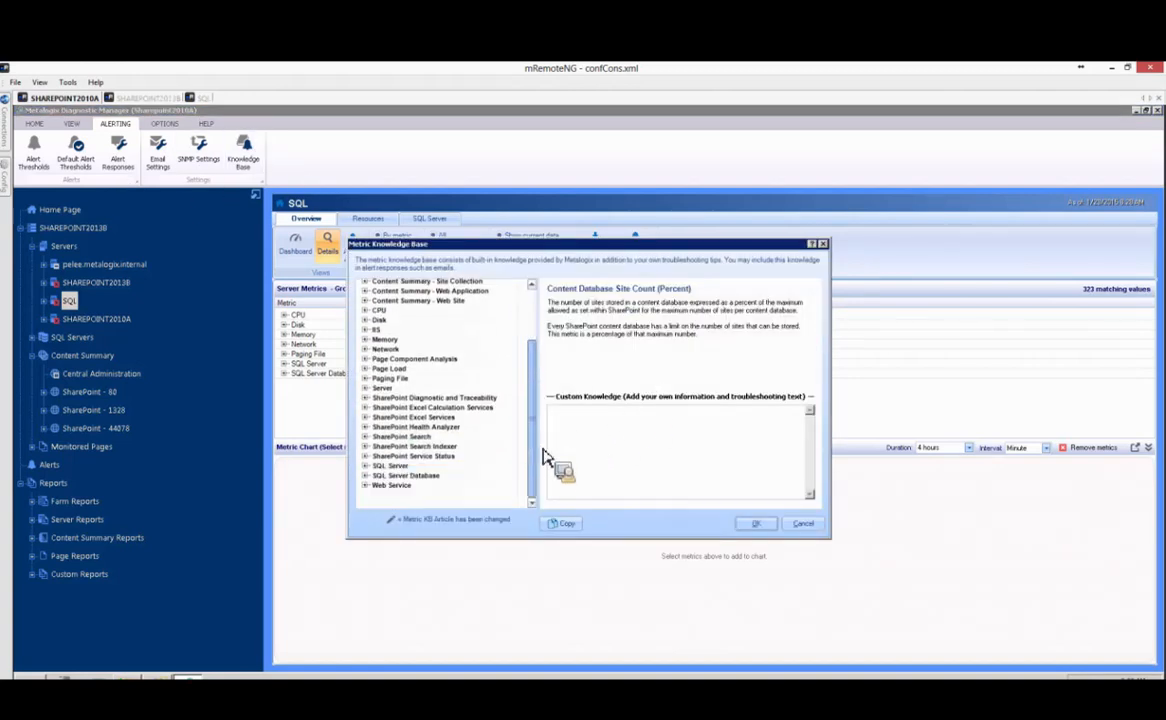
click(367, 466)
scroll(450, 475, down, 1)
scroll(448, 478, down, 4)
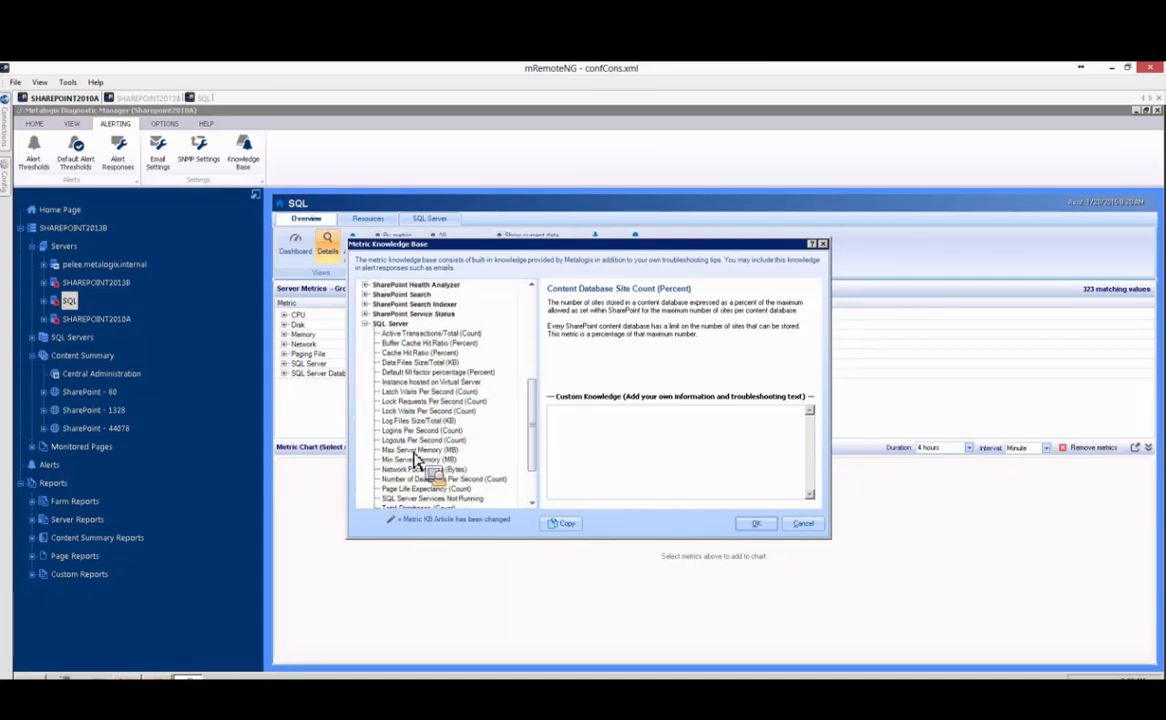
click(415, 452)
drag(733, 412, 535, 423)
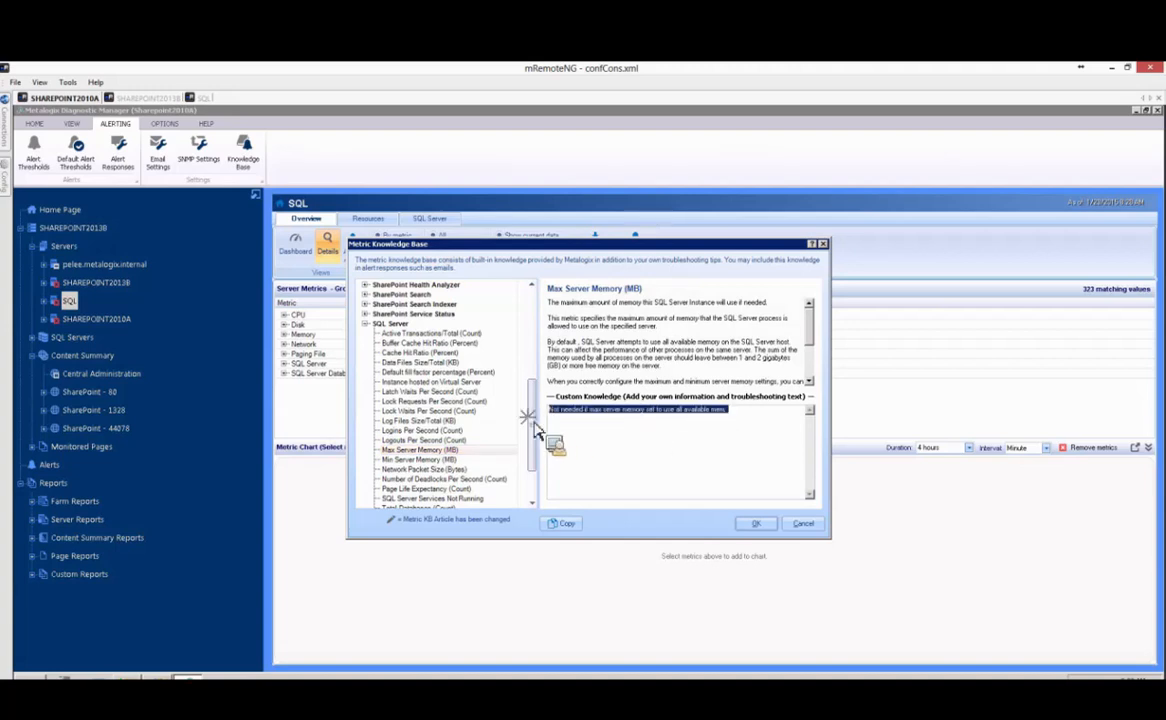
click(735, 410)
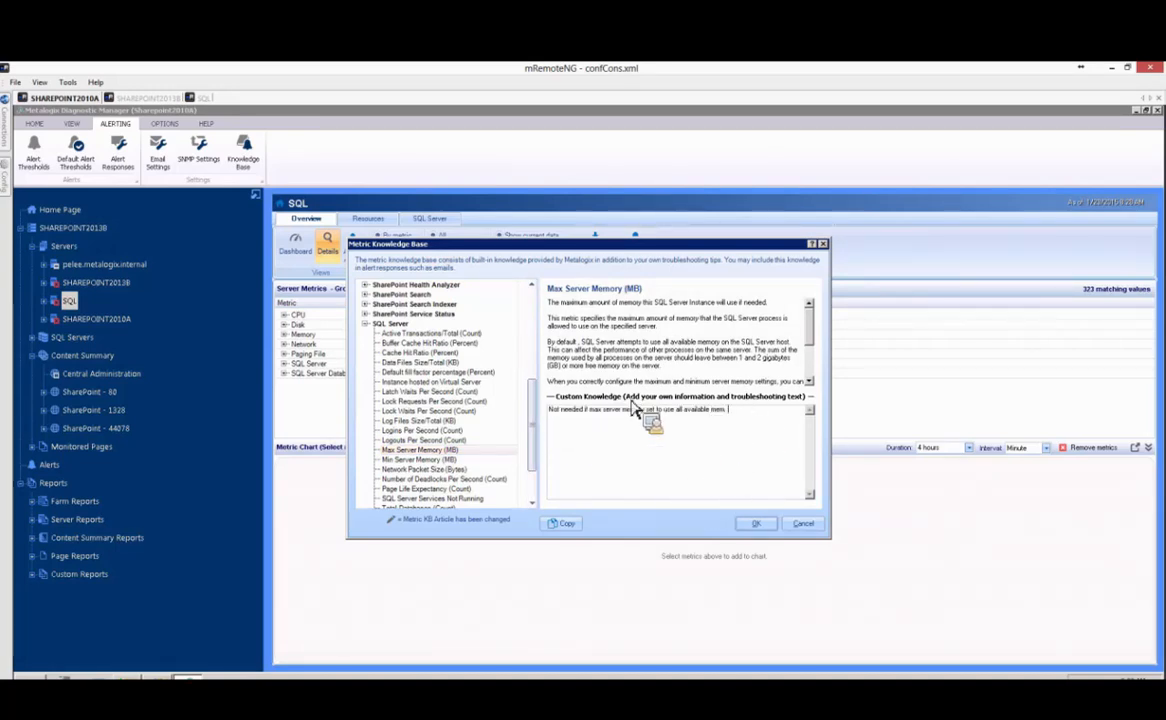
click(471, 429)
click(365, 324)
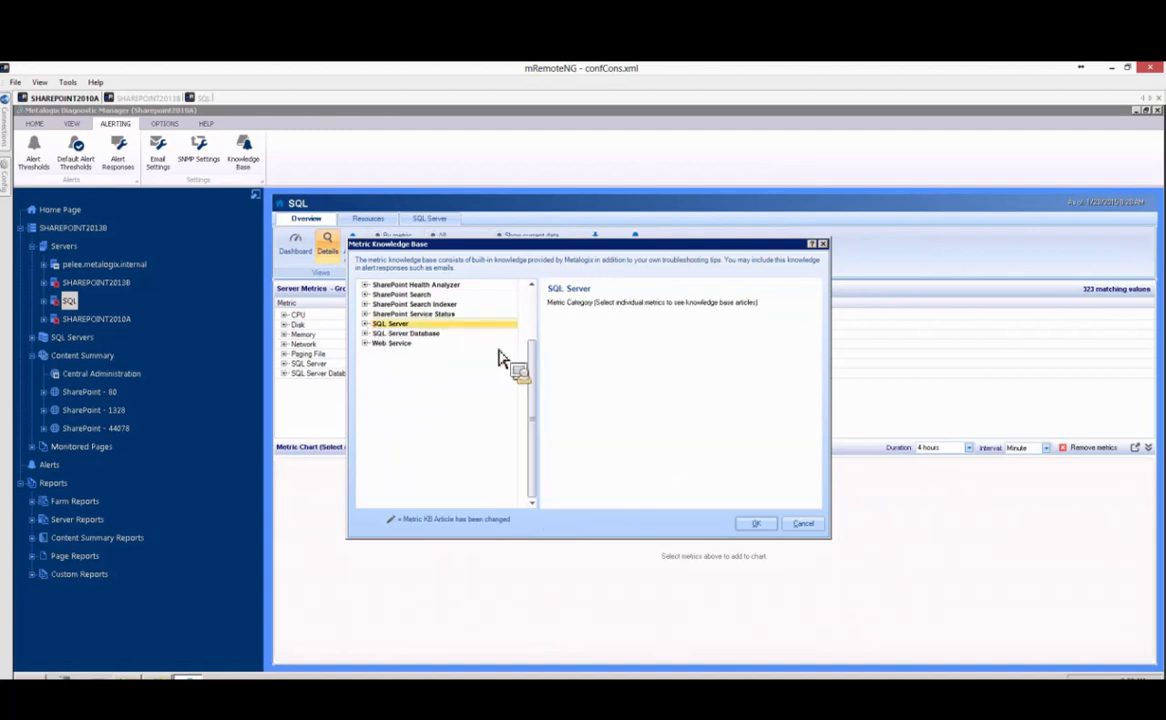
Read the Documents Filtered (Count) article in the knowledge base's SharePoint Search Indexer category
click(365, 304)
click(418, 324)
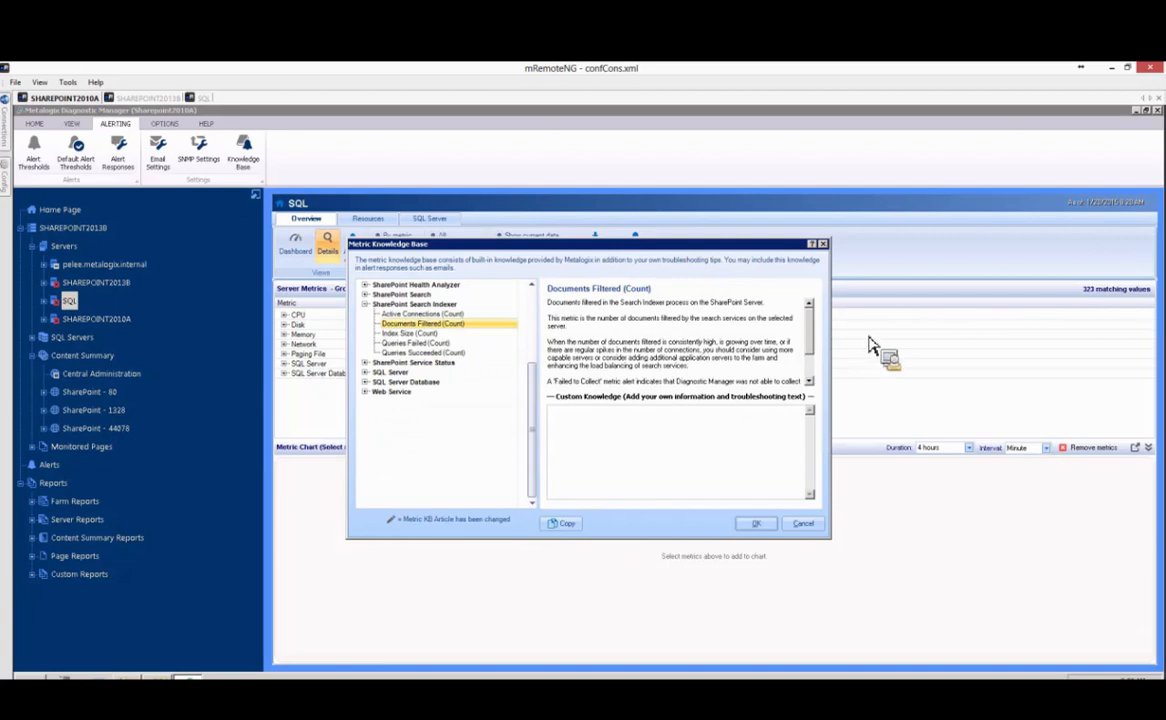
scroll(820, 375, down, 2)
scroll(820, 385, up, 2)
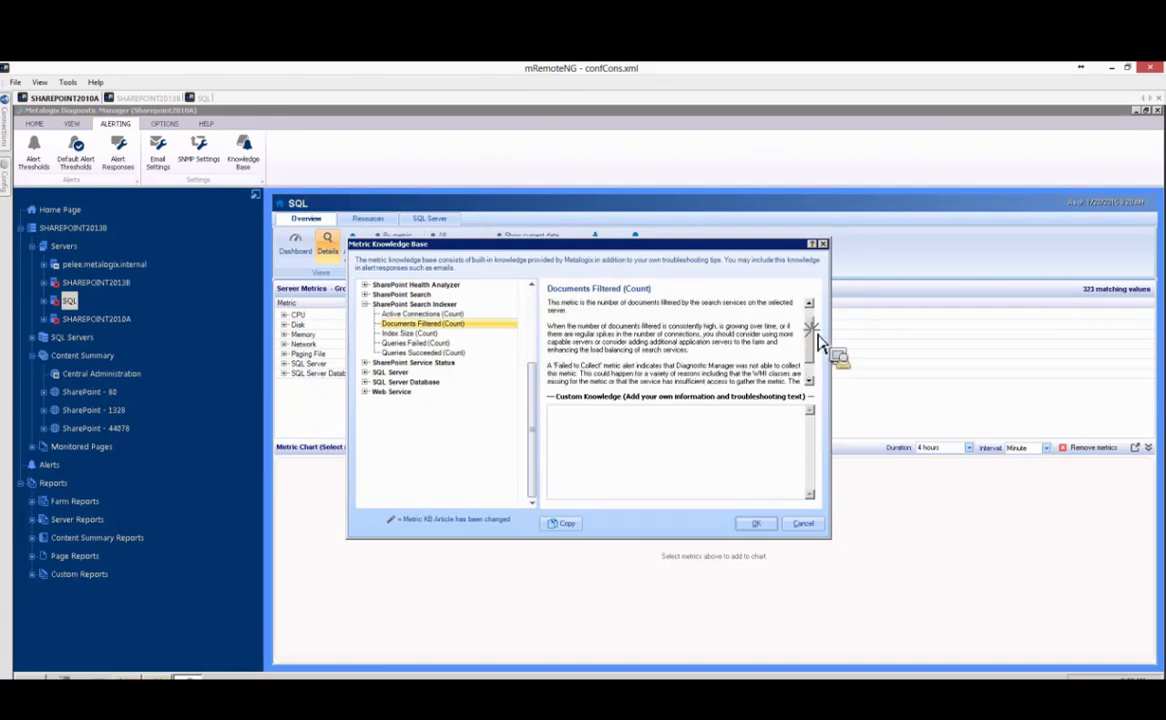
drag(548, 301, 690, 370)
click(701, 377)
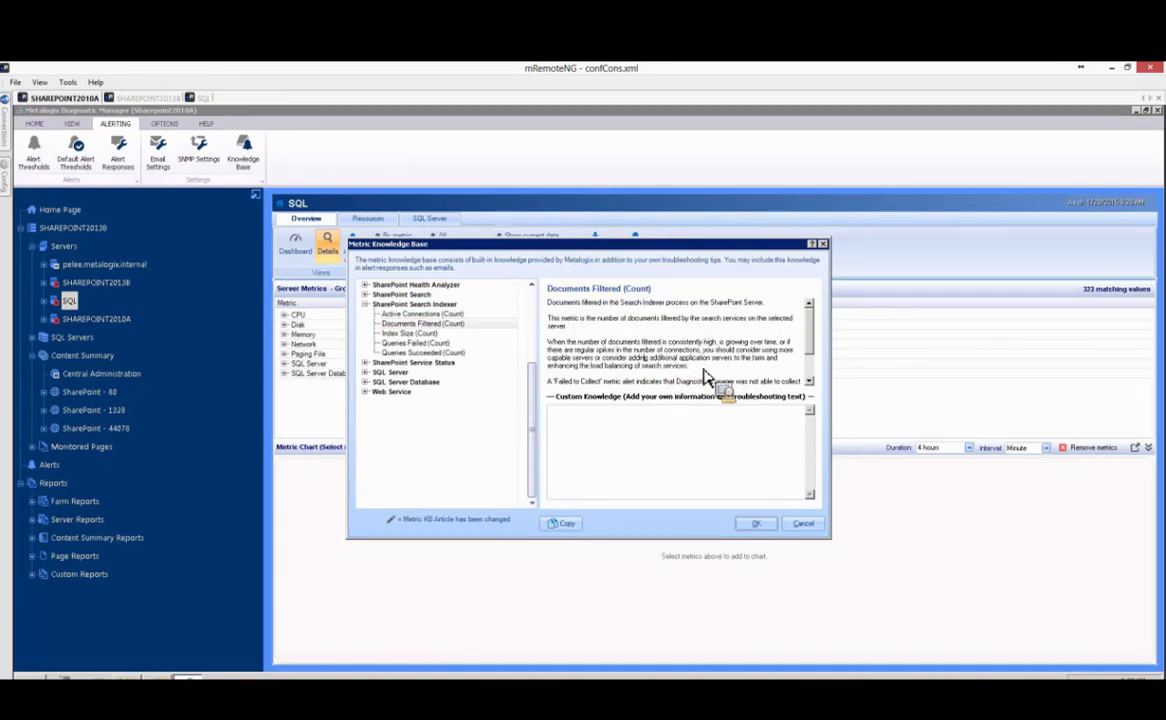
View the SQL Server articles on Logouts Per Second and Default fill factor percentage, and close the knowledge base
drag(697, 375, 699, 449)
drag(699, 449, 528, 340)
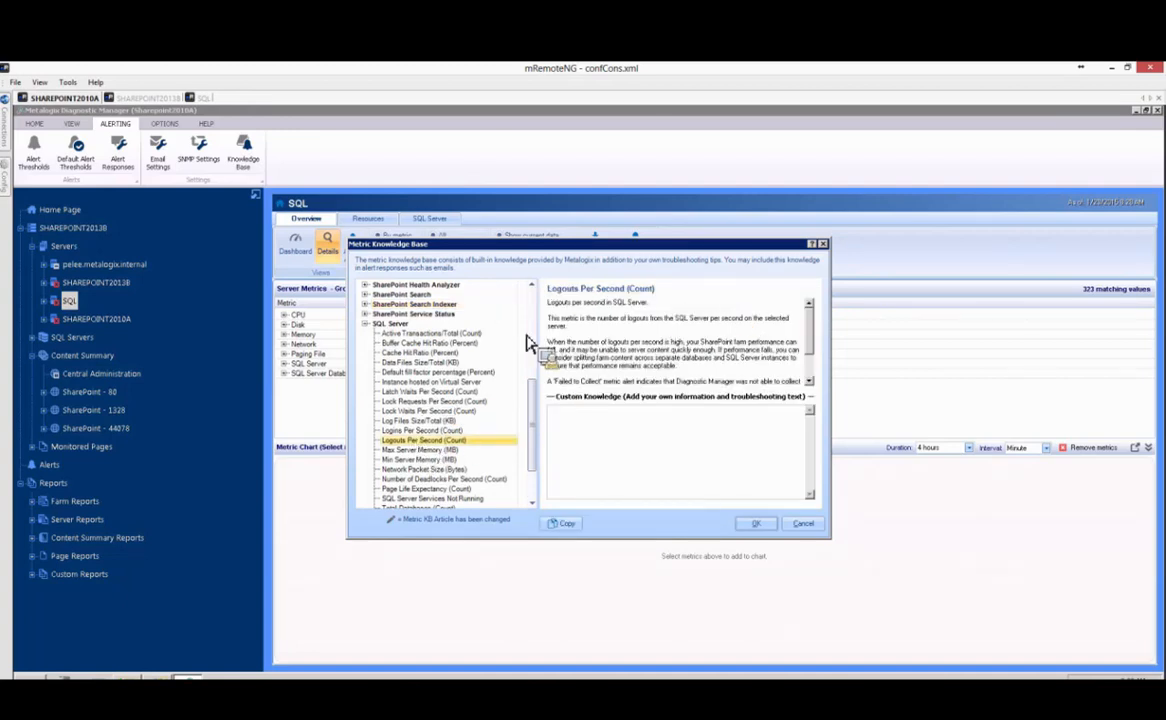
click(366, 324)
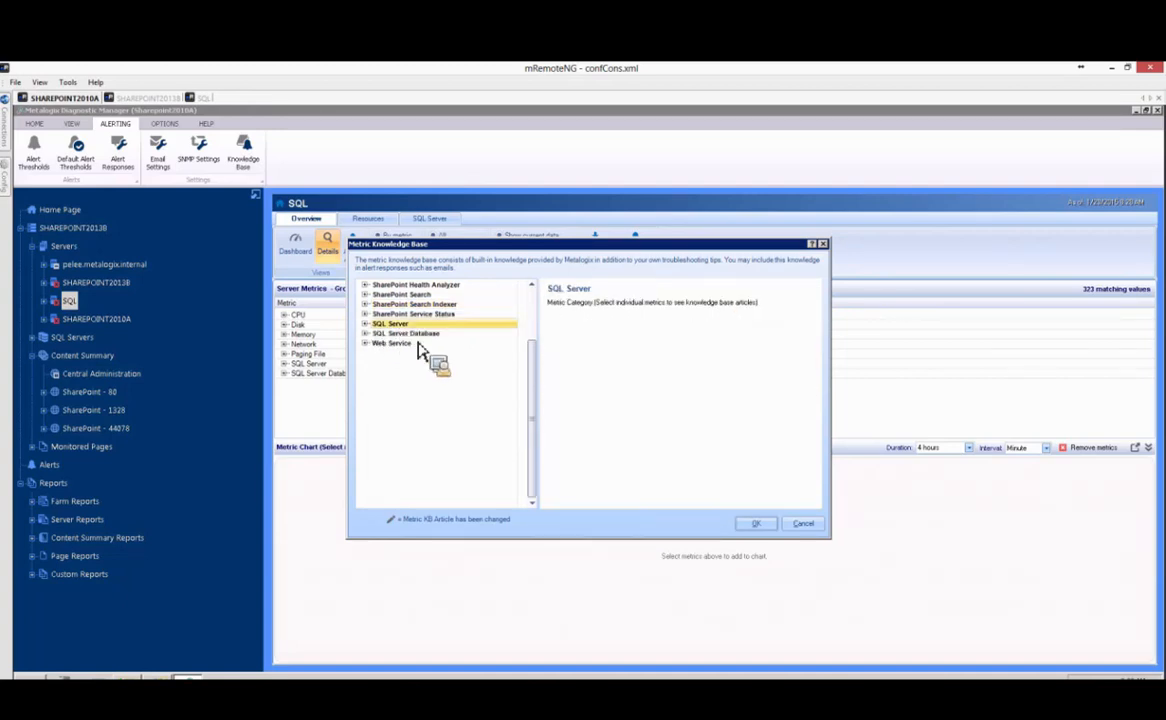
drag(418, 343, 433, 415)
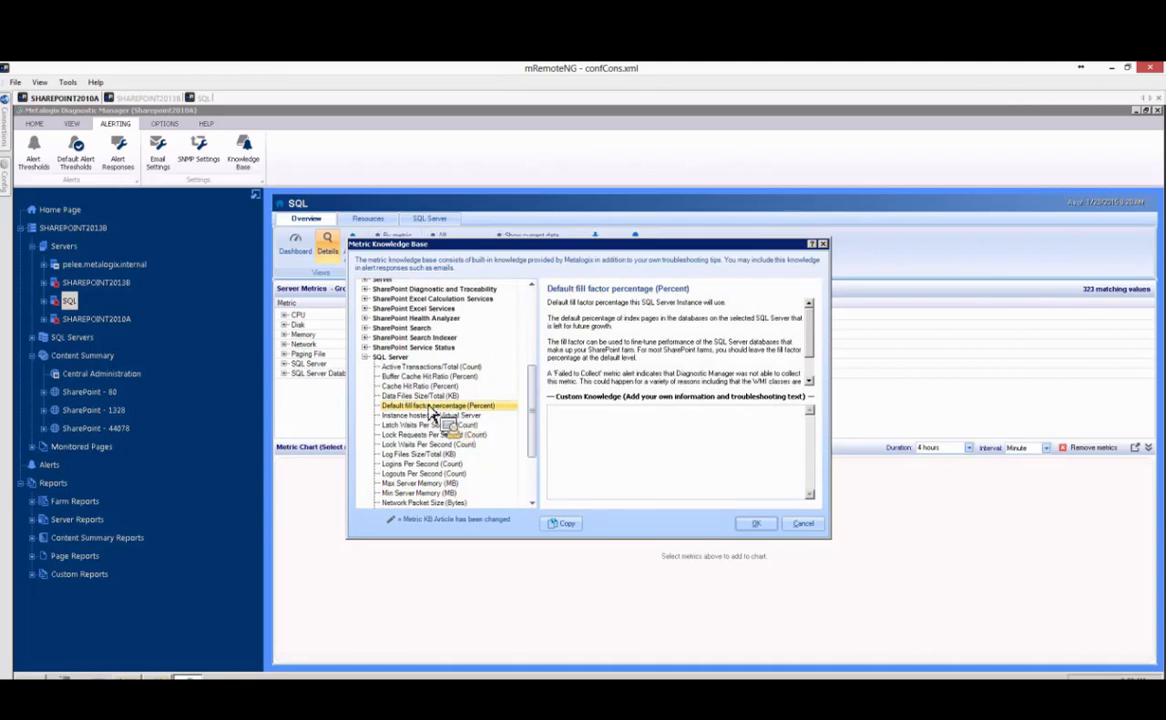
drag(433, 415, 762, 533)
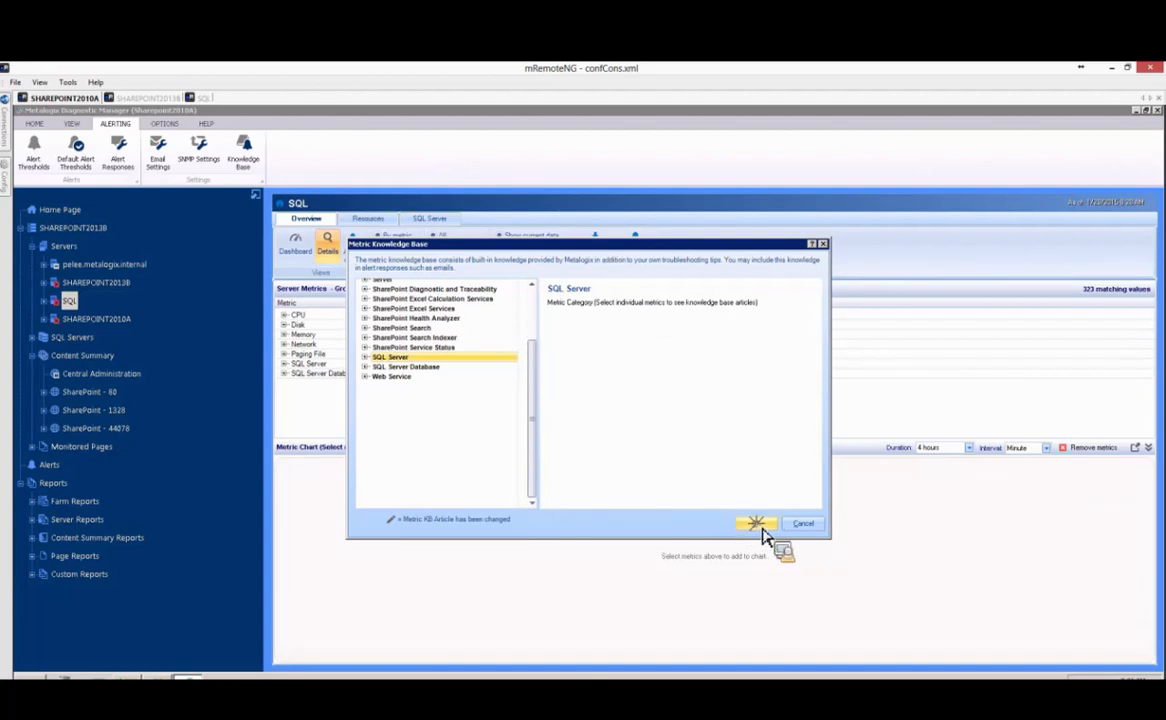
click(760, 525)
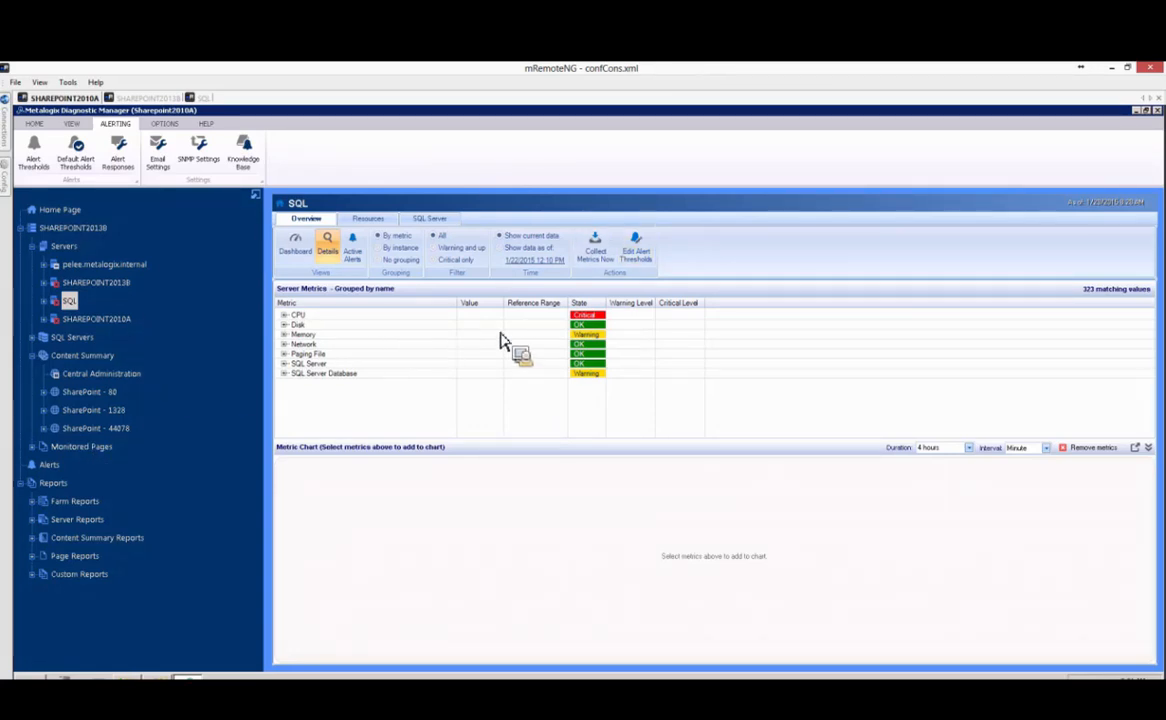
Check the states of the Memory and CPU categories in the SQL server's metric details
click(606, 336)
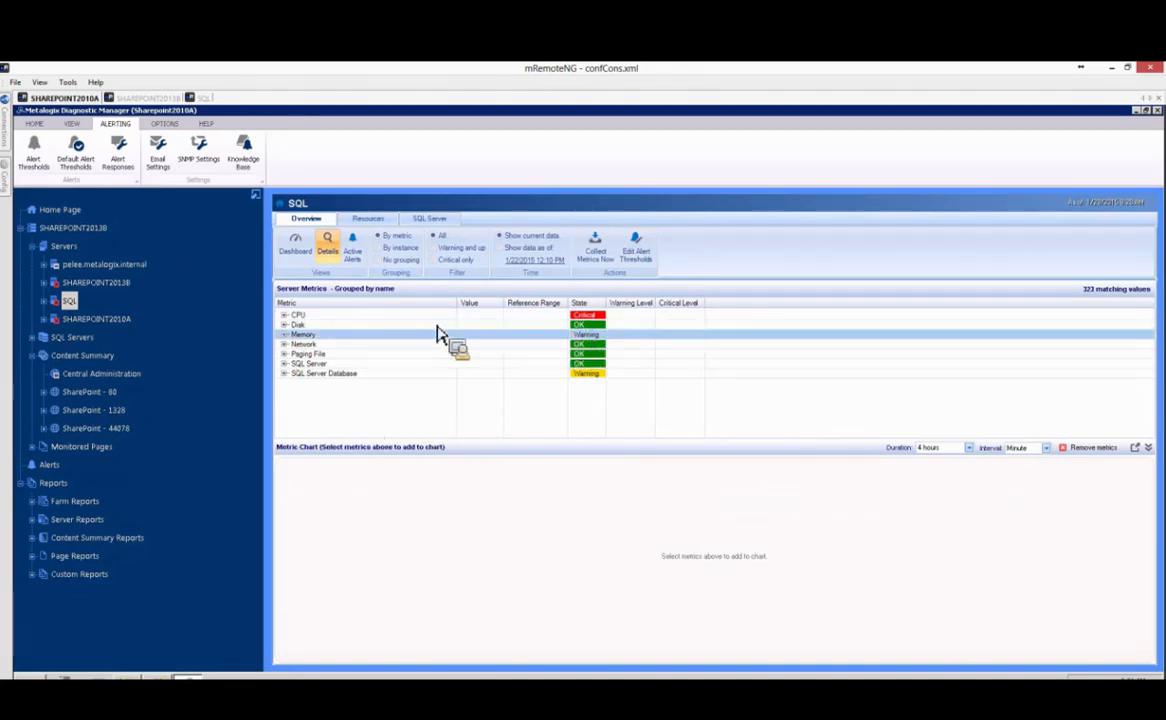
click(600, 317)
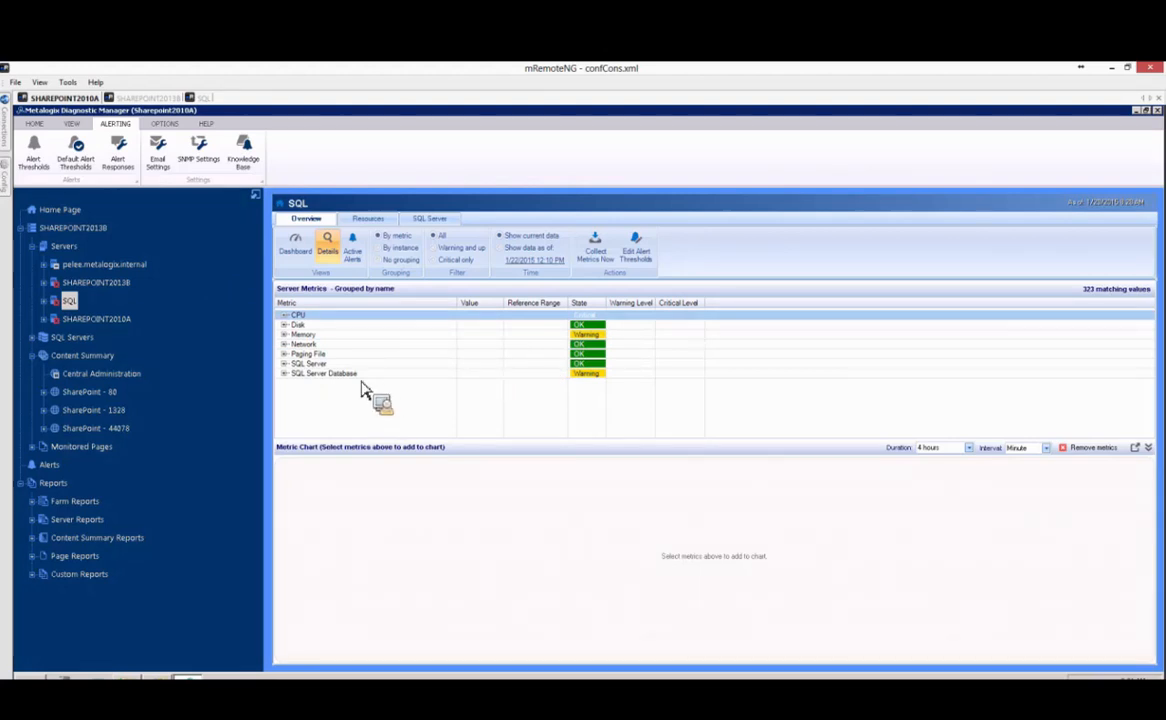
Review the Page Load Time and Server Performance Metrics alert responses, and close the latter's settings without changes
click(120, 158)
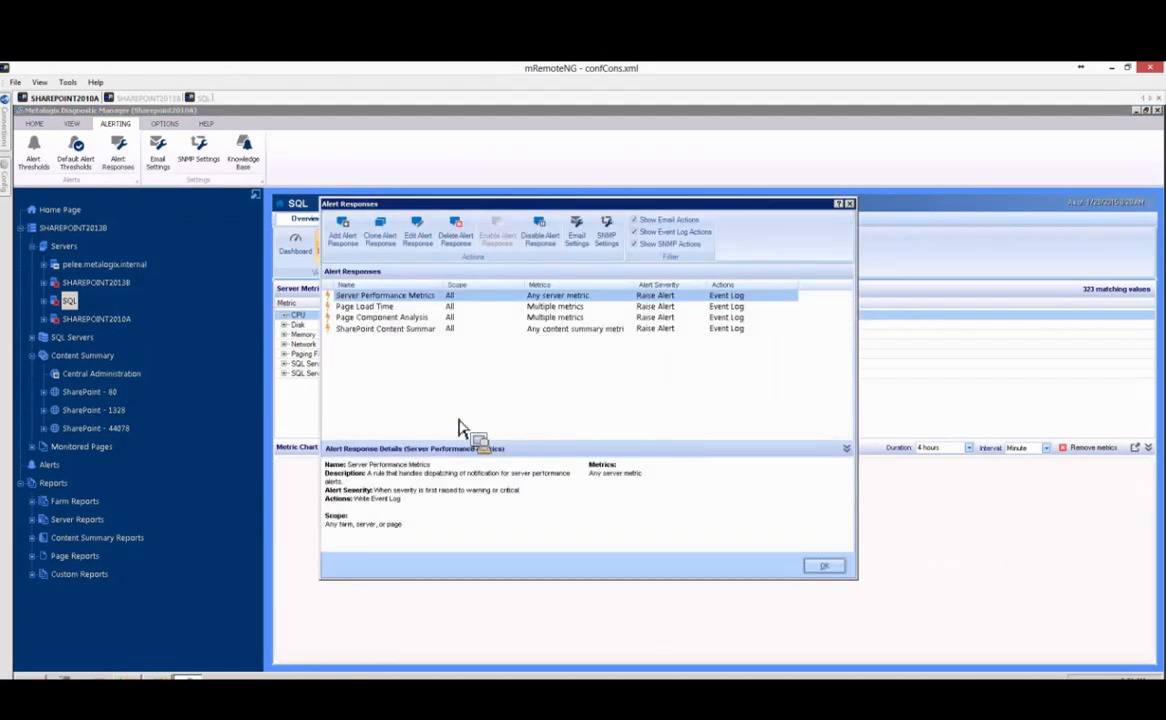
click(428, 309)
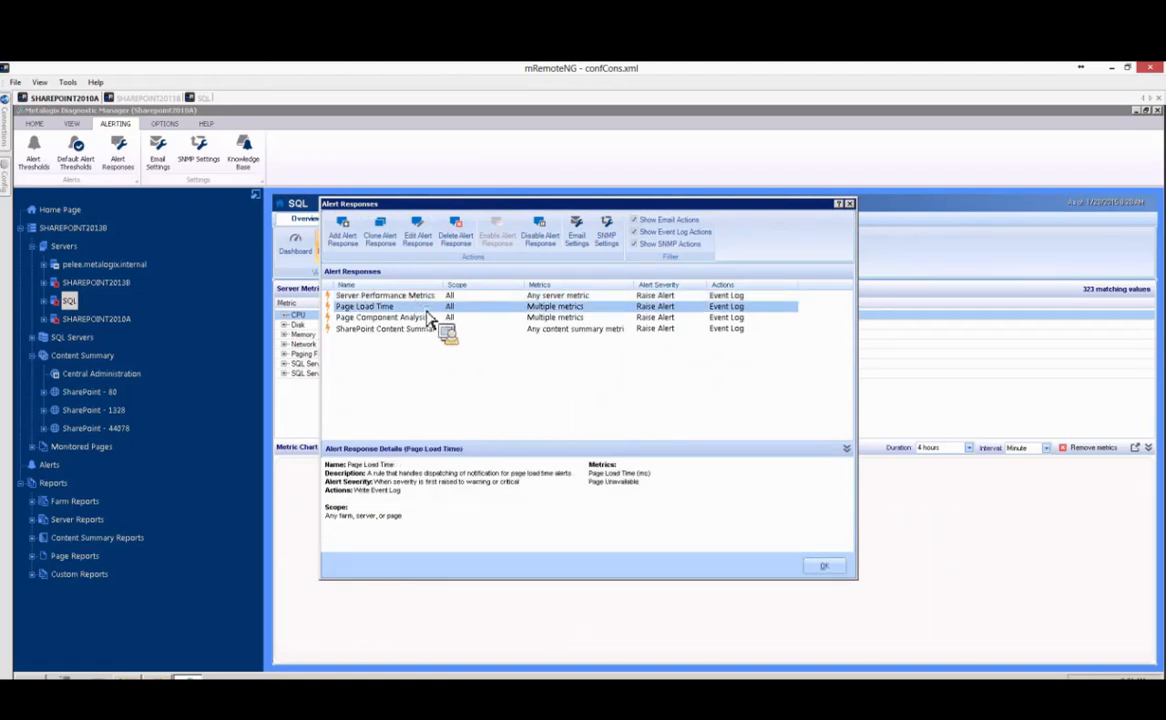
double_click(378, 297)
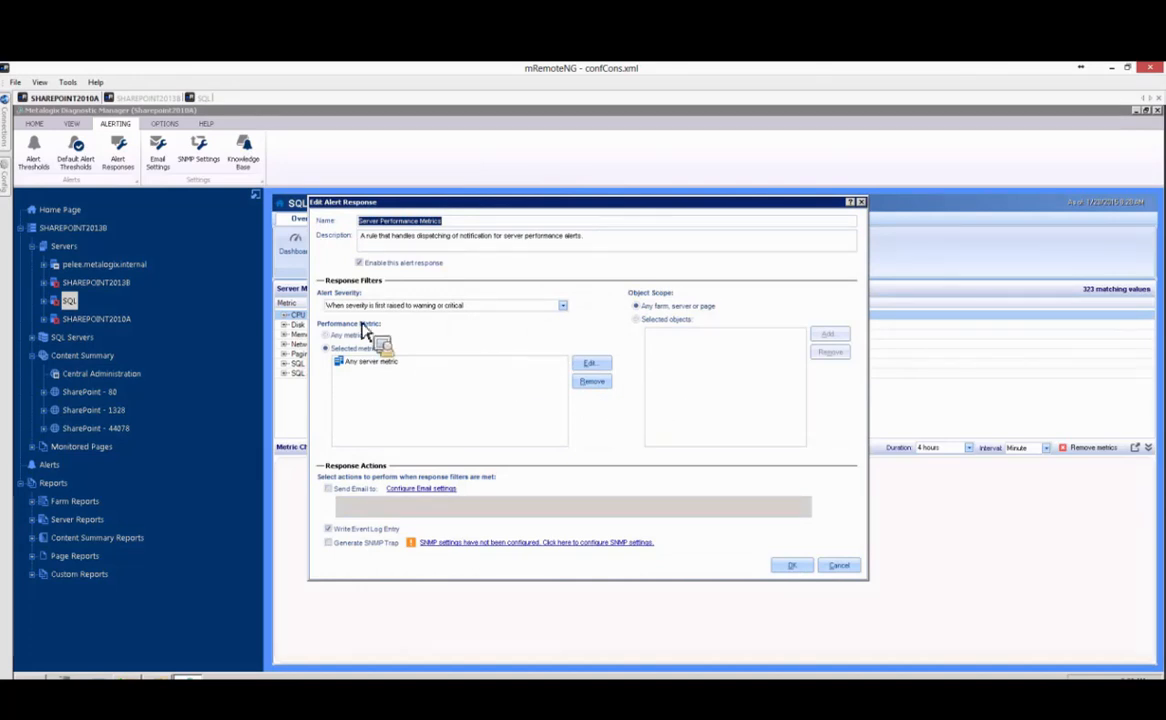
click(838, 567)
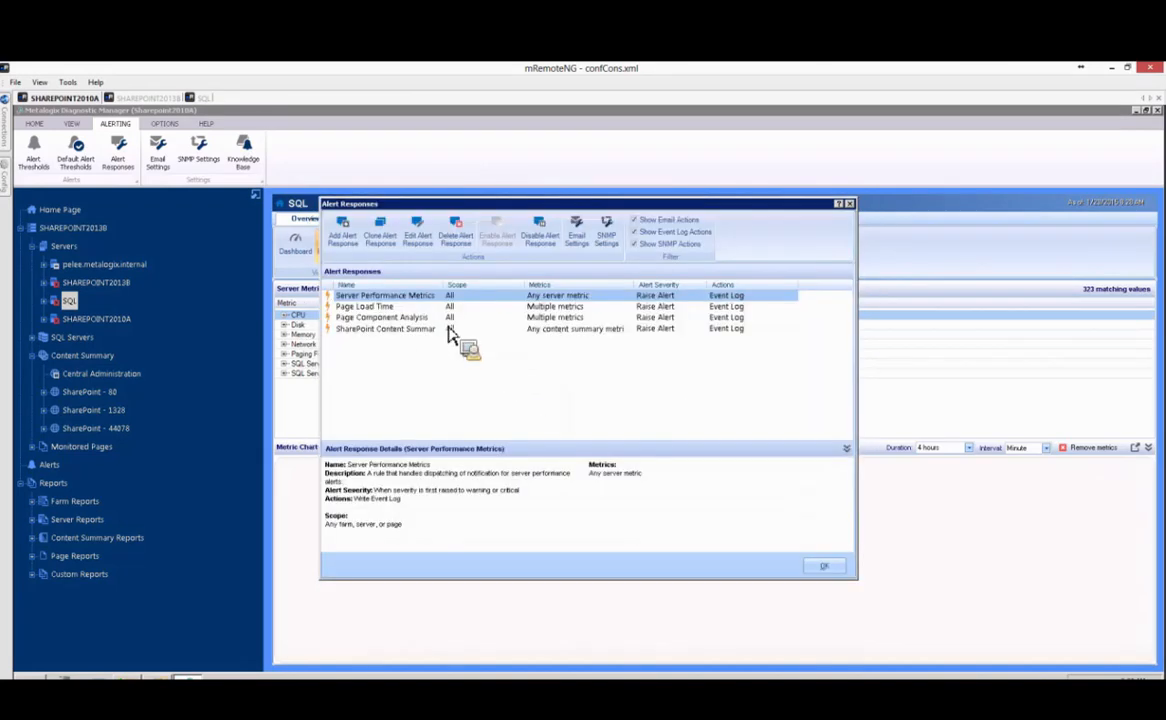
Reopen the Server Performance Metrics response and examine its selectable metrics, including the CPU metrics under All Server Metrics
double_click(391, 298)
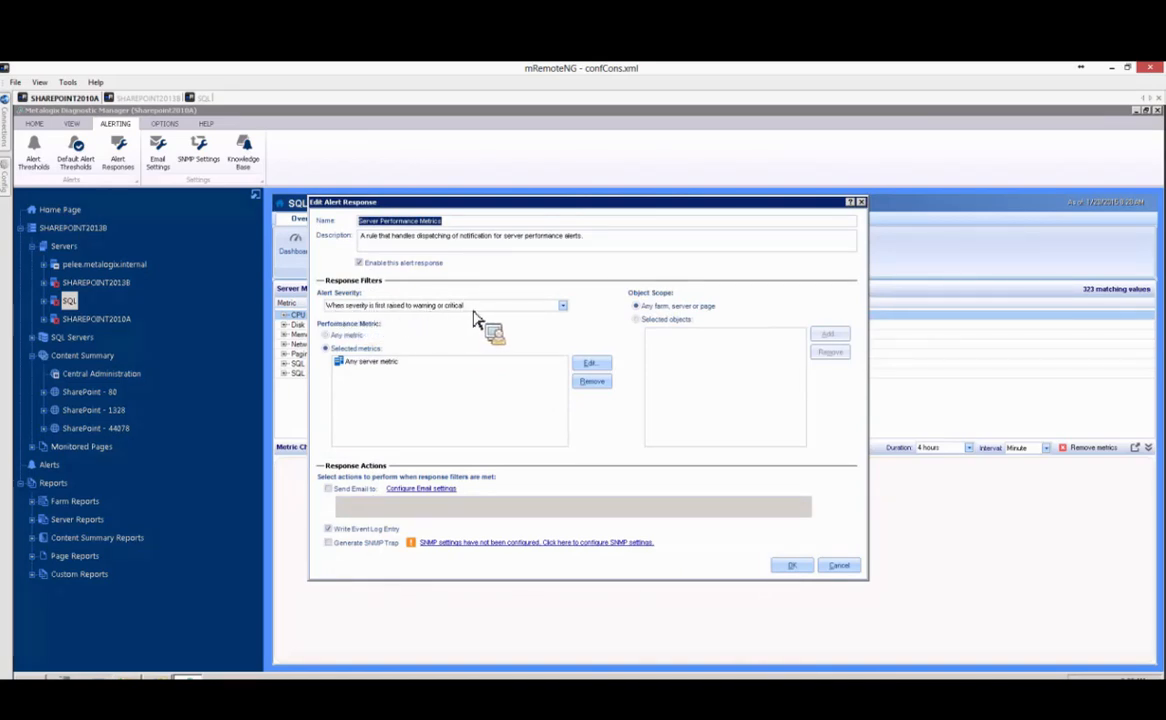
click(370, 366)
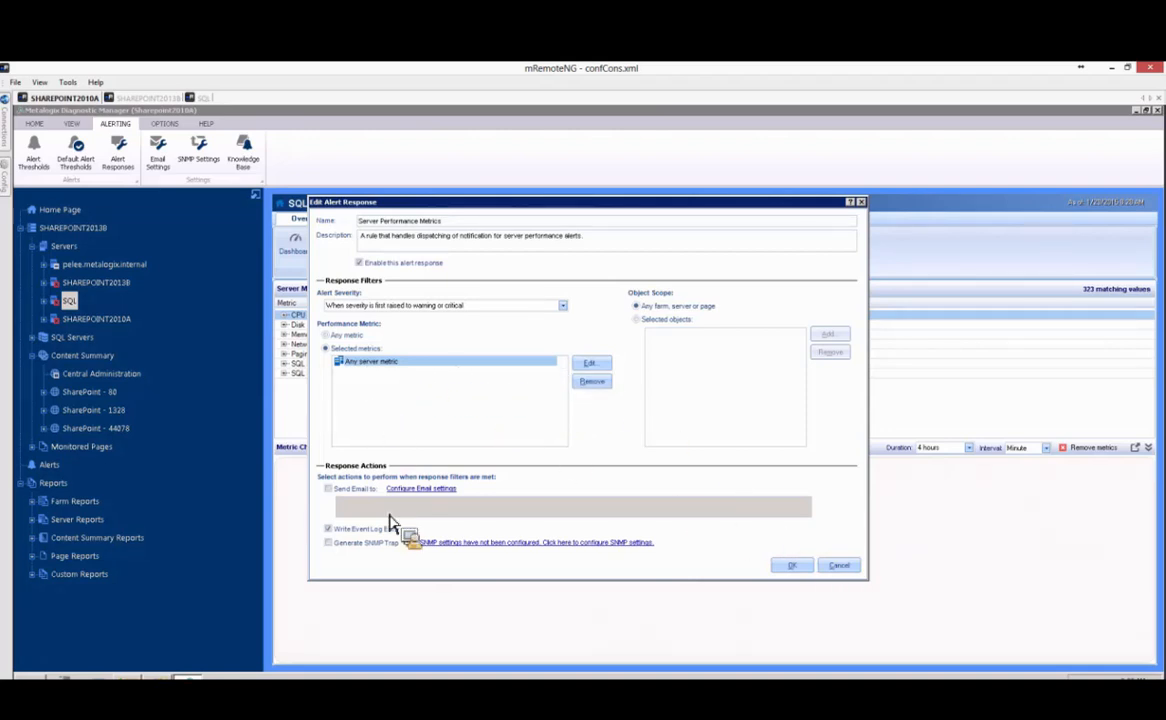
click(590, 368)
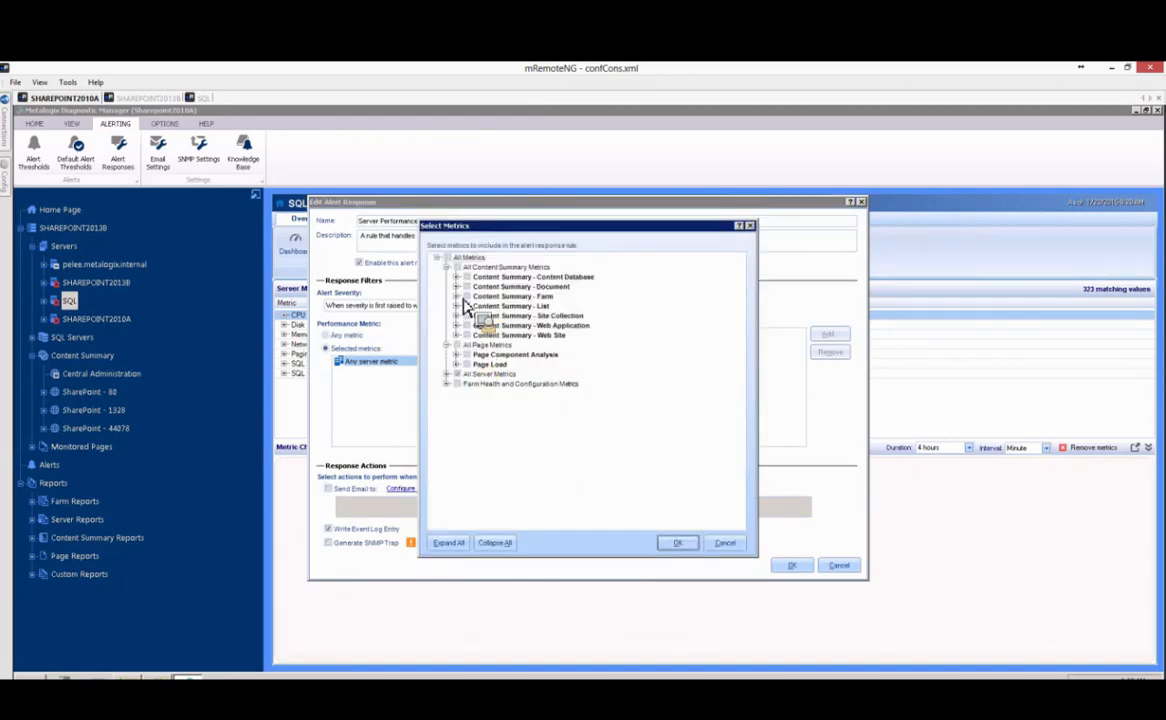
click(446, 267)
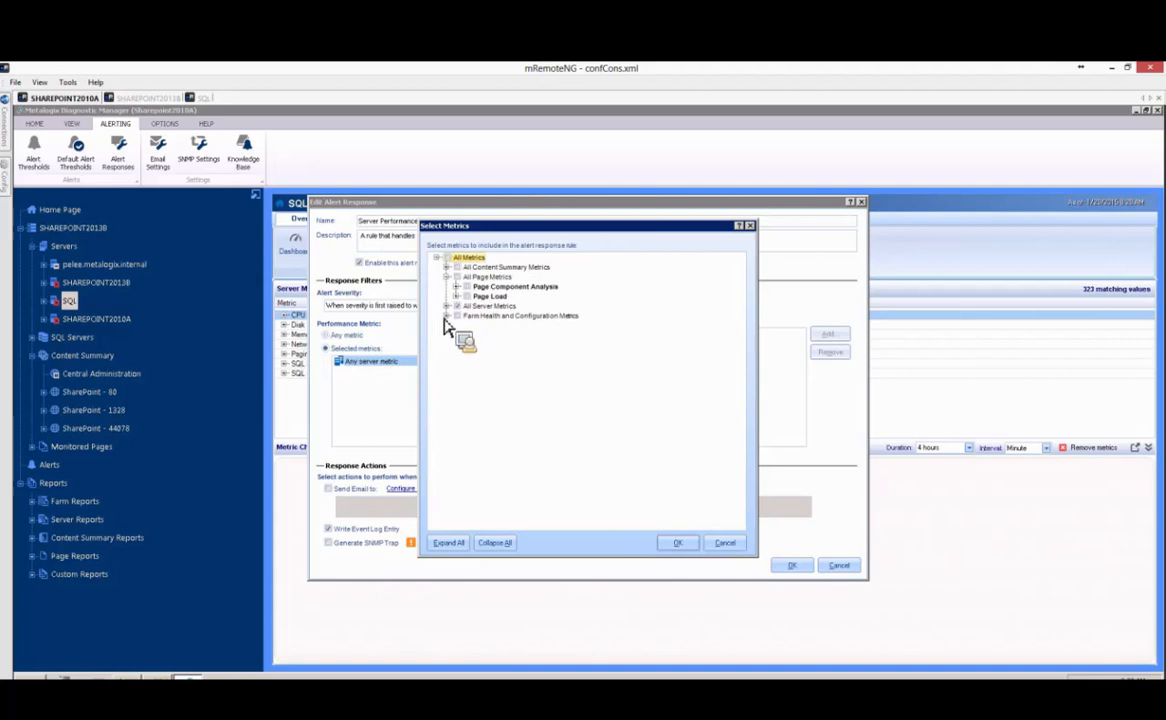
click(446, 267)
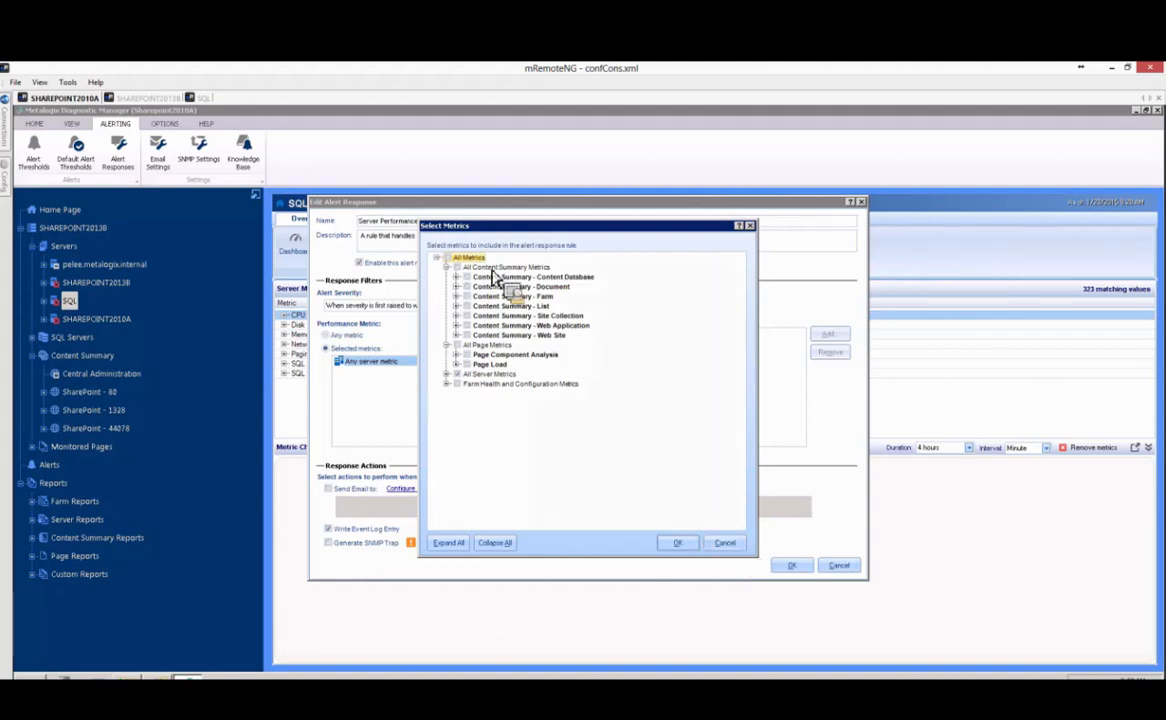
click(457, 376)
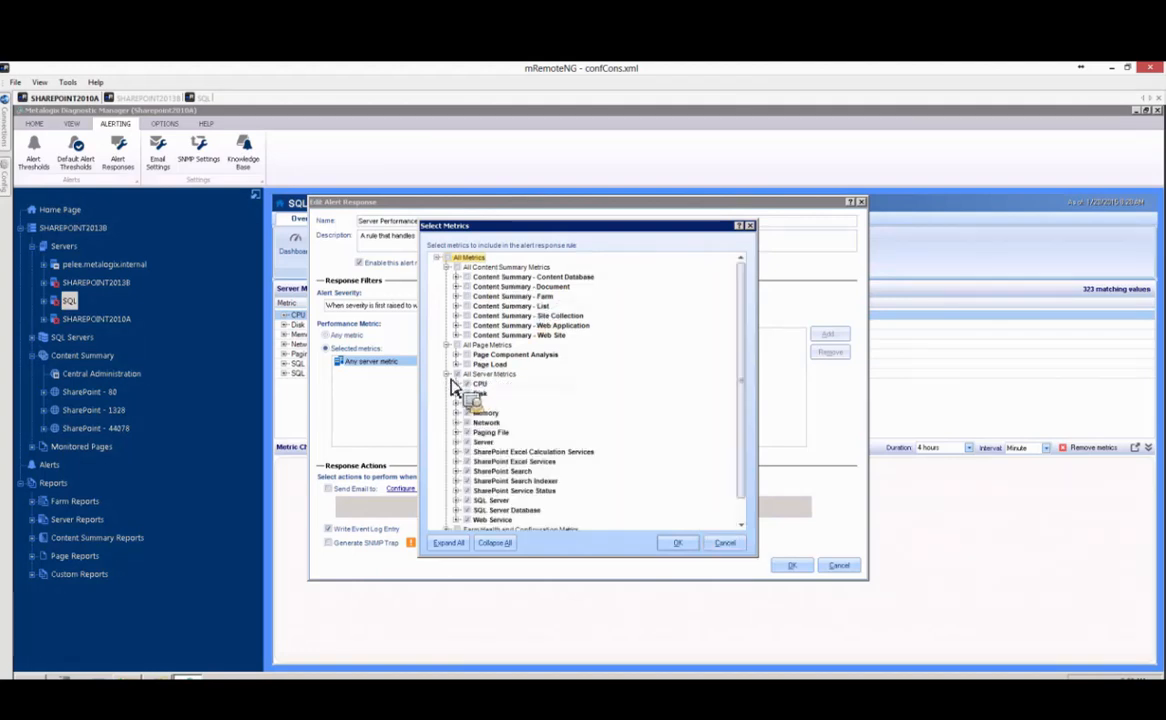
click(457, 384)
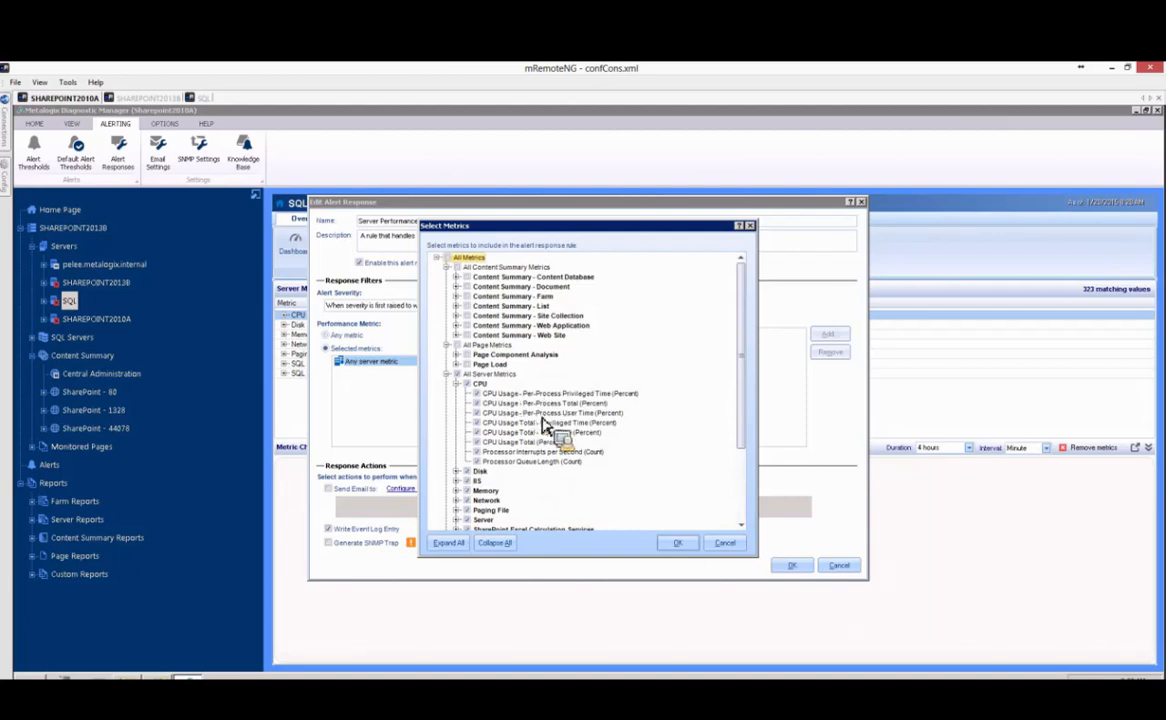
click(535, 403)
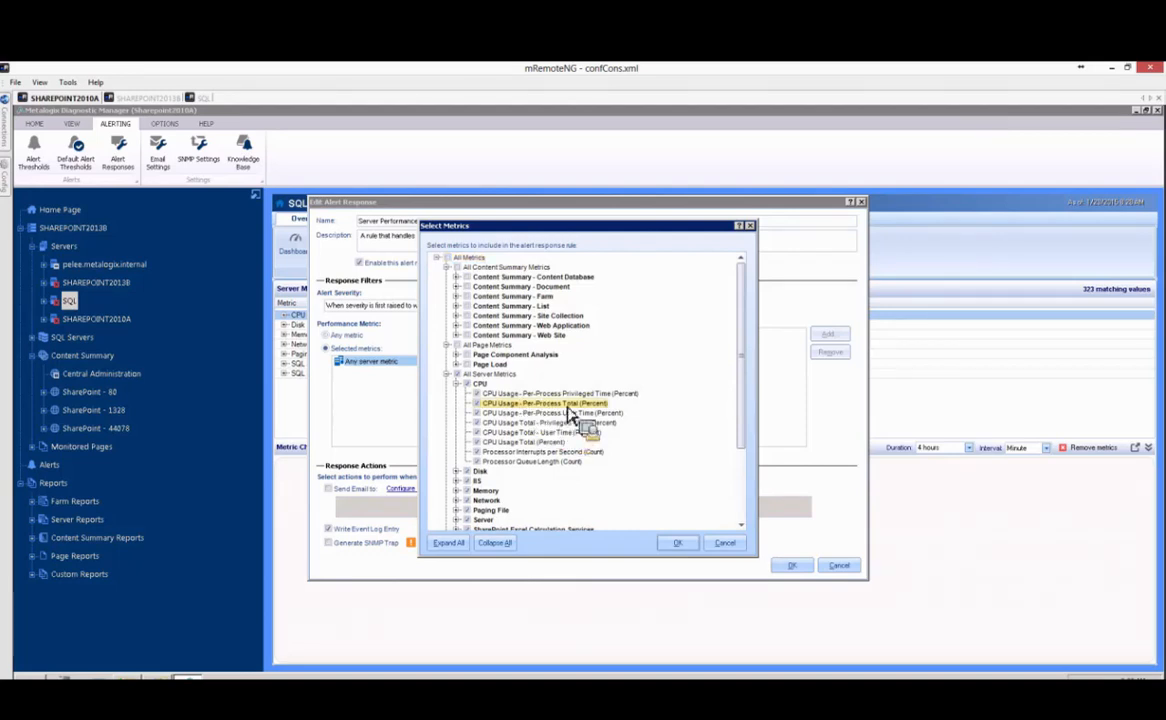
click(677, 543)
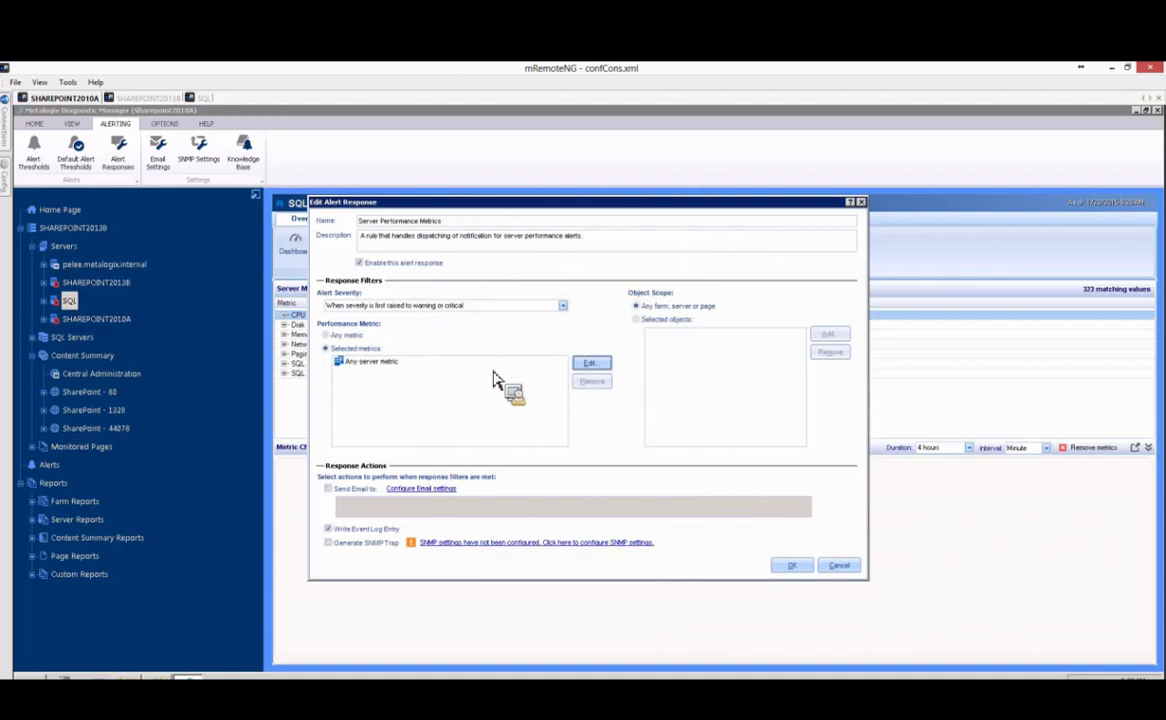
Restrict the Server Performance Metrics response to CPU Usage Total (Percent) in place of all server metrics
click(385, 362)
click(591, 364)
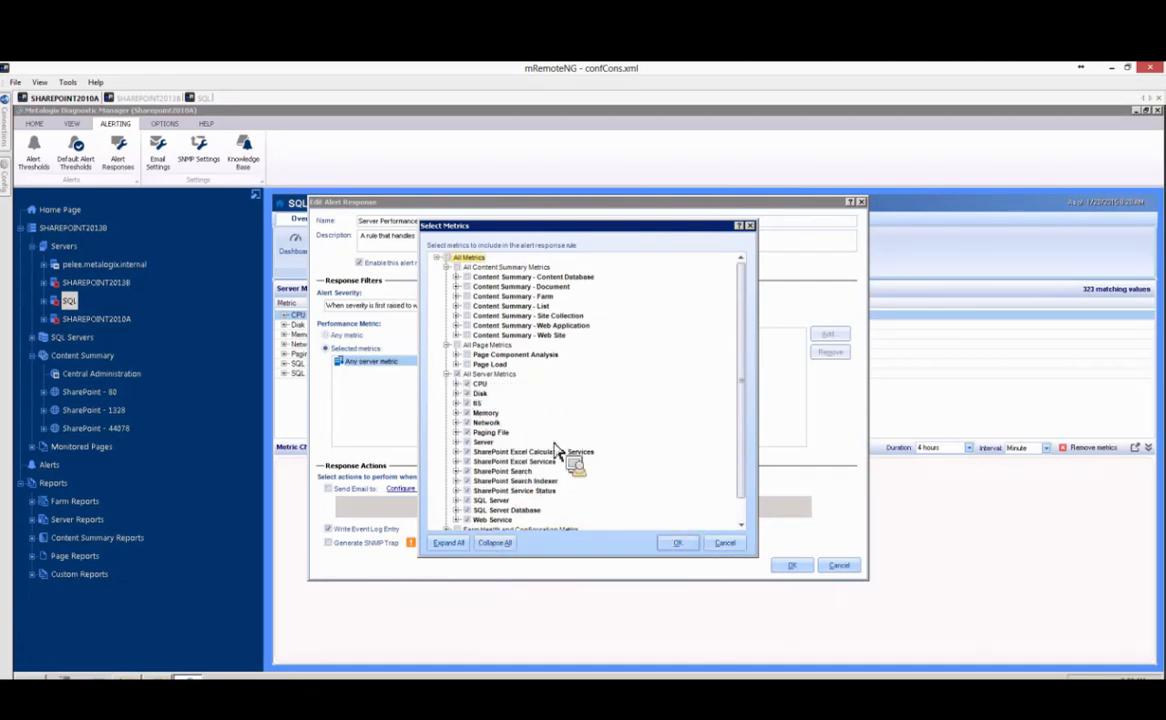
click(458, 374)
scroll(549, 440, down, 1)
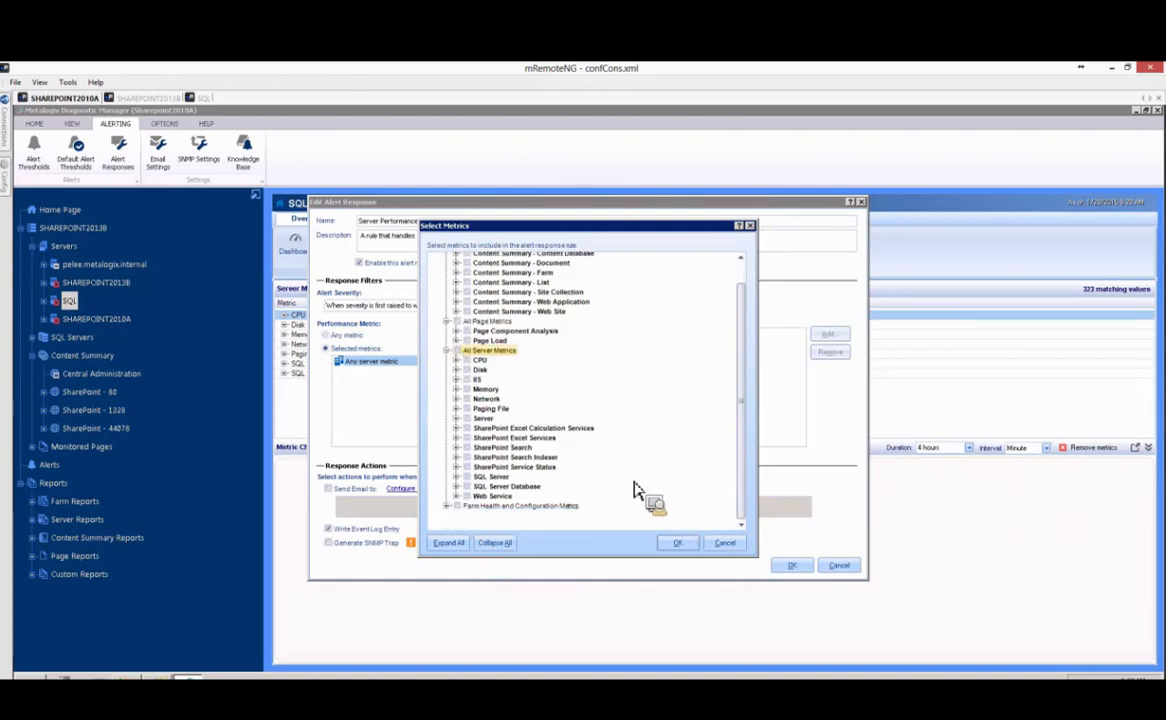
click(457, 360)
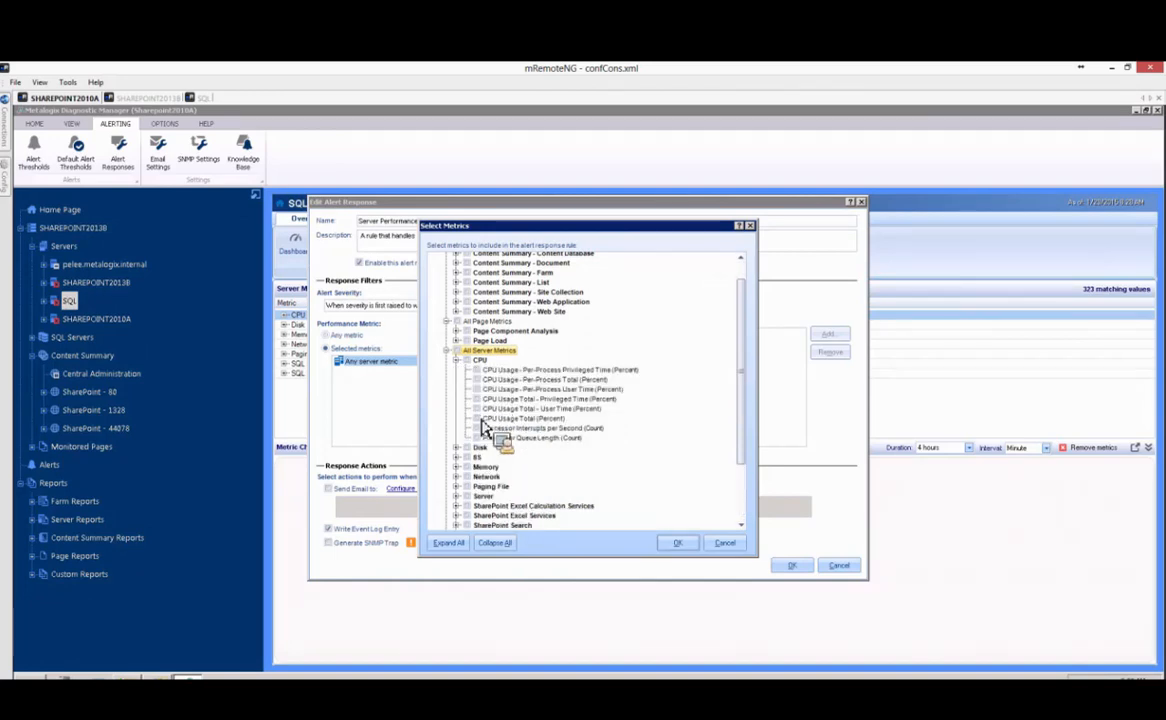
click(479, 420)
click(677, 544)
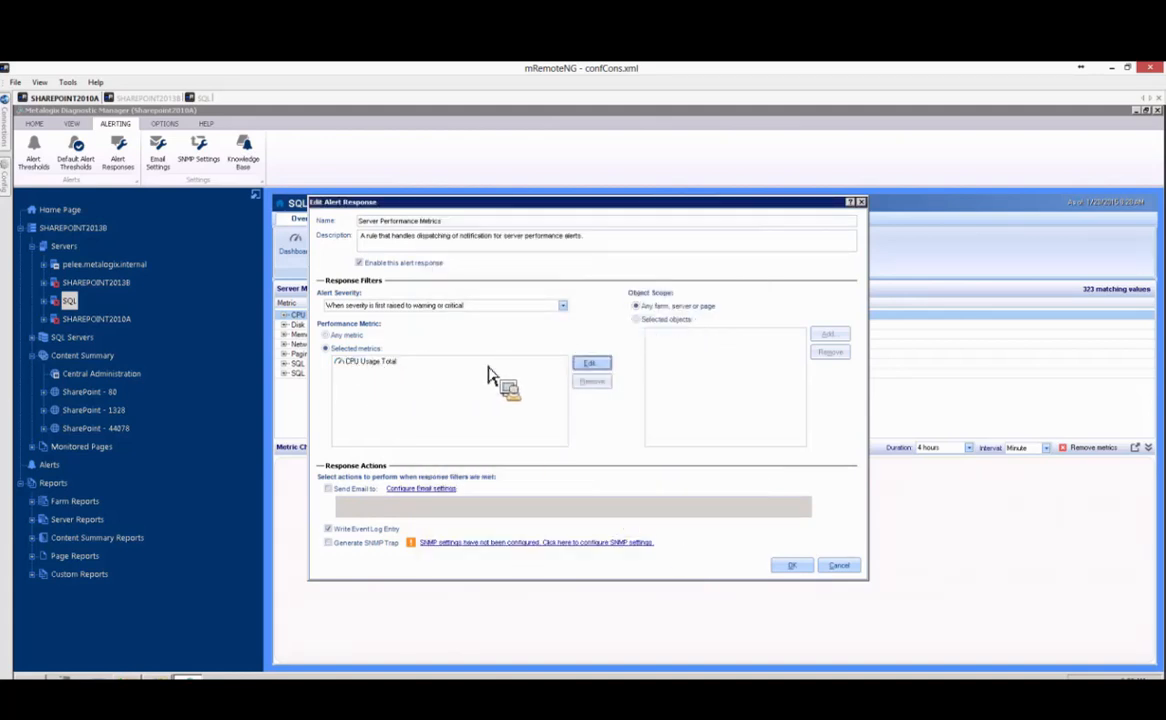
Limit the alert response's object scope to the SHAREPOINT2013B server
click(645, 319)
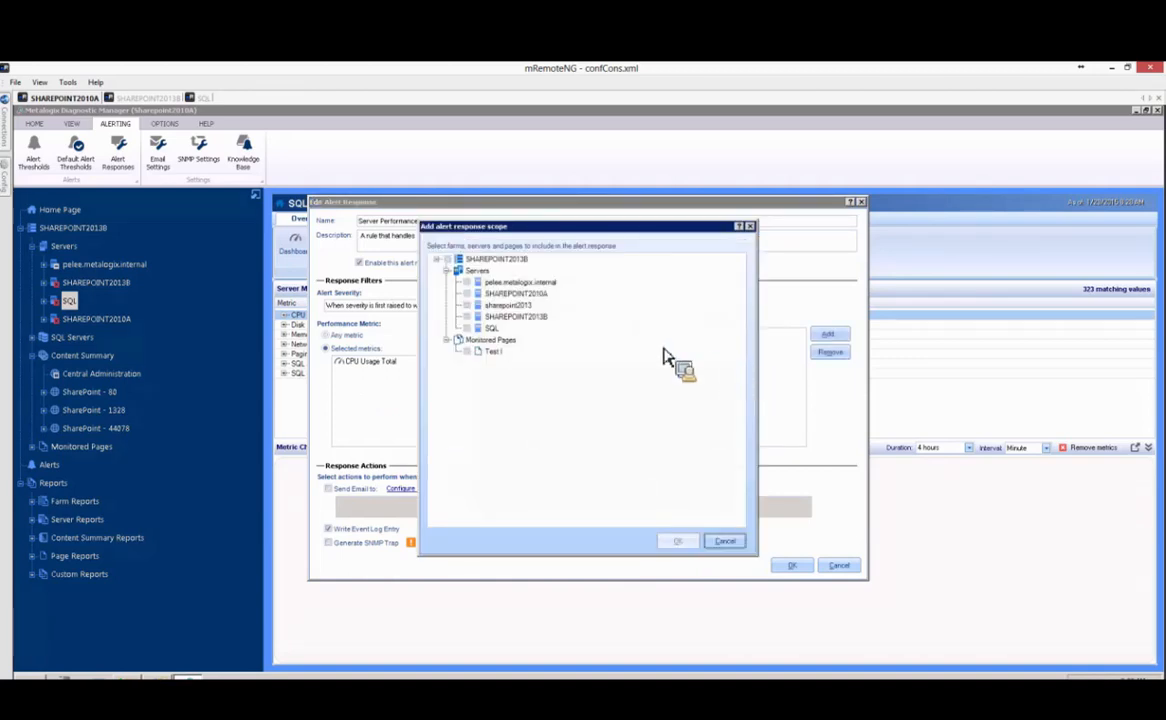
click(467, 316)
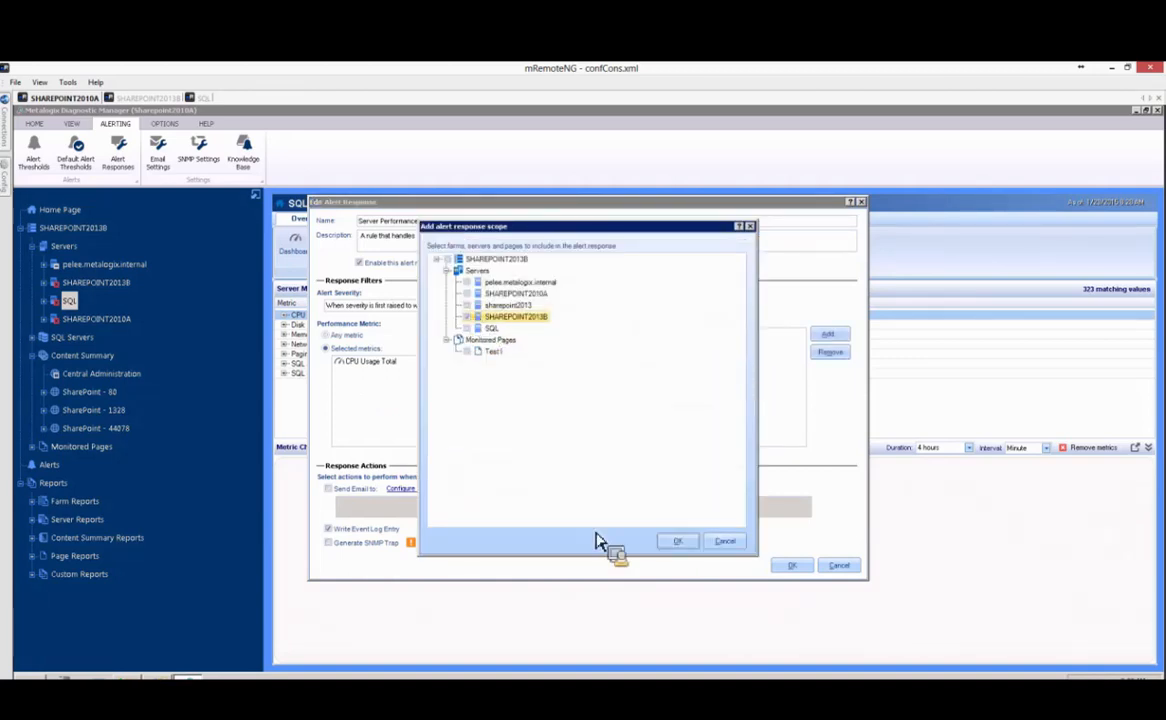
click(678, 541)
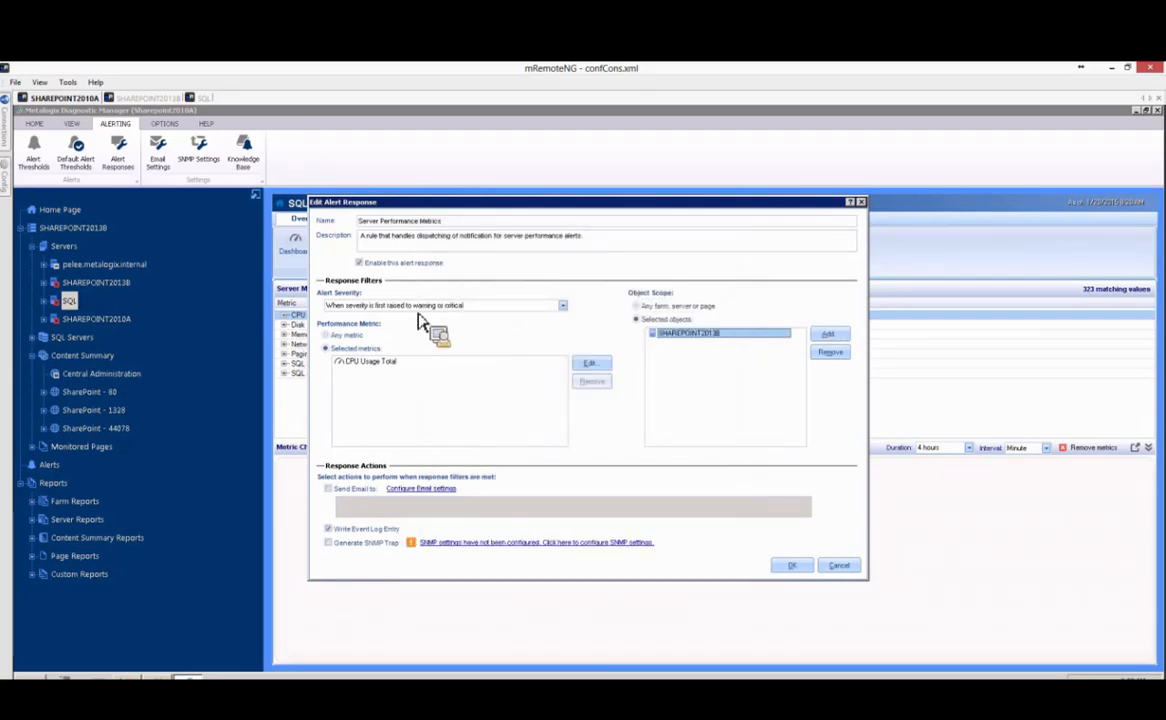
Try the alert severity option for every time severity is critical, and set it to when severity is first raised to critical
click(563, 306)
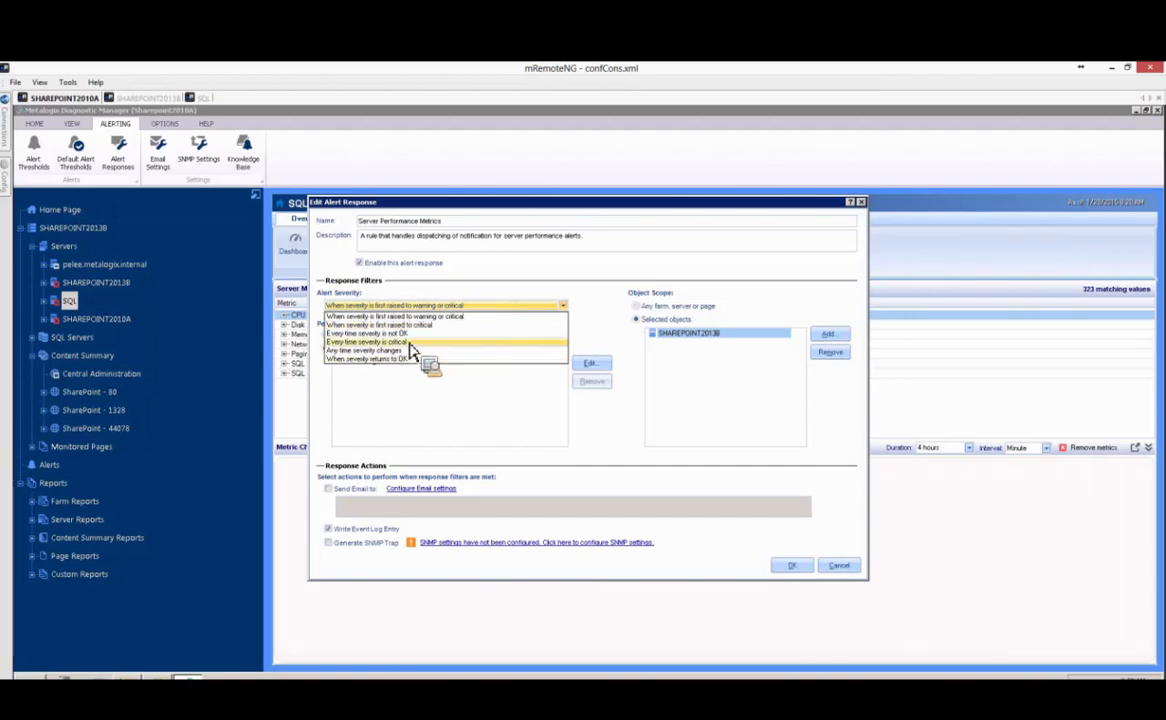
click(342, 345)
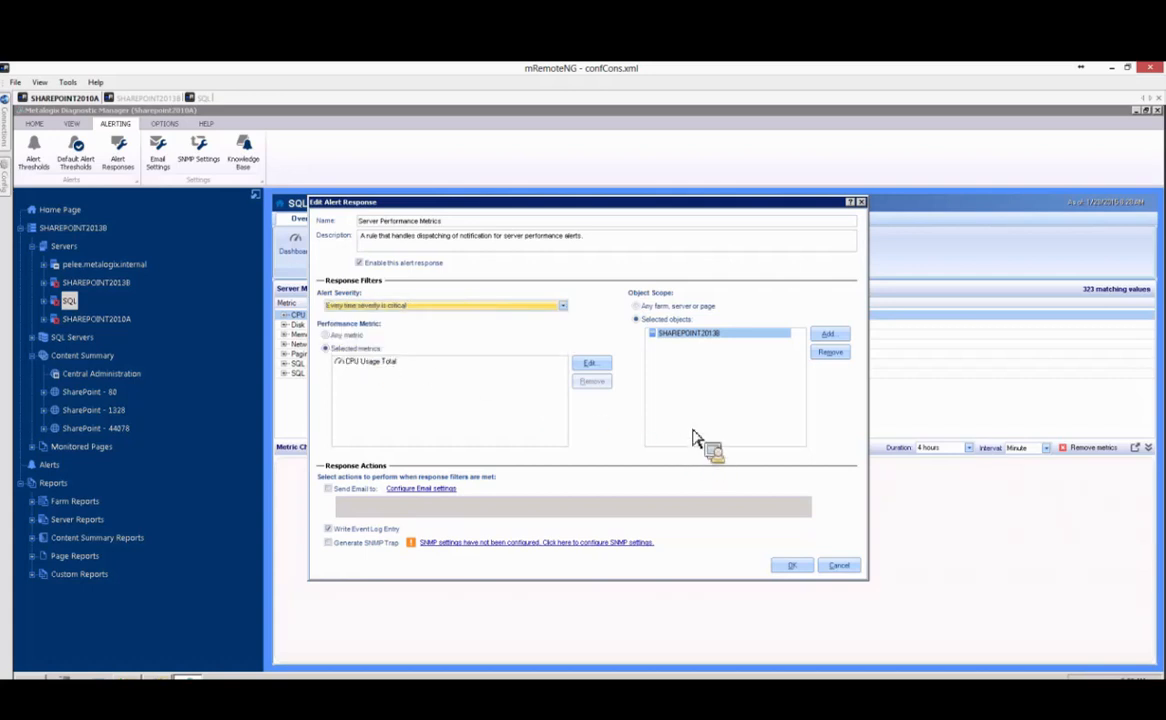
click(555, 306)
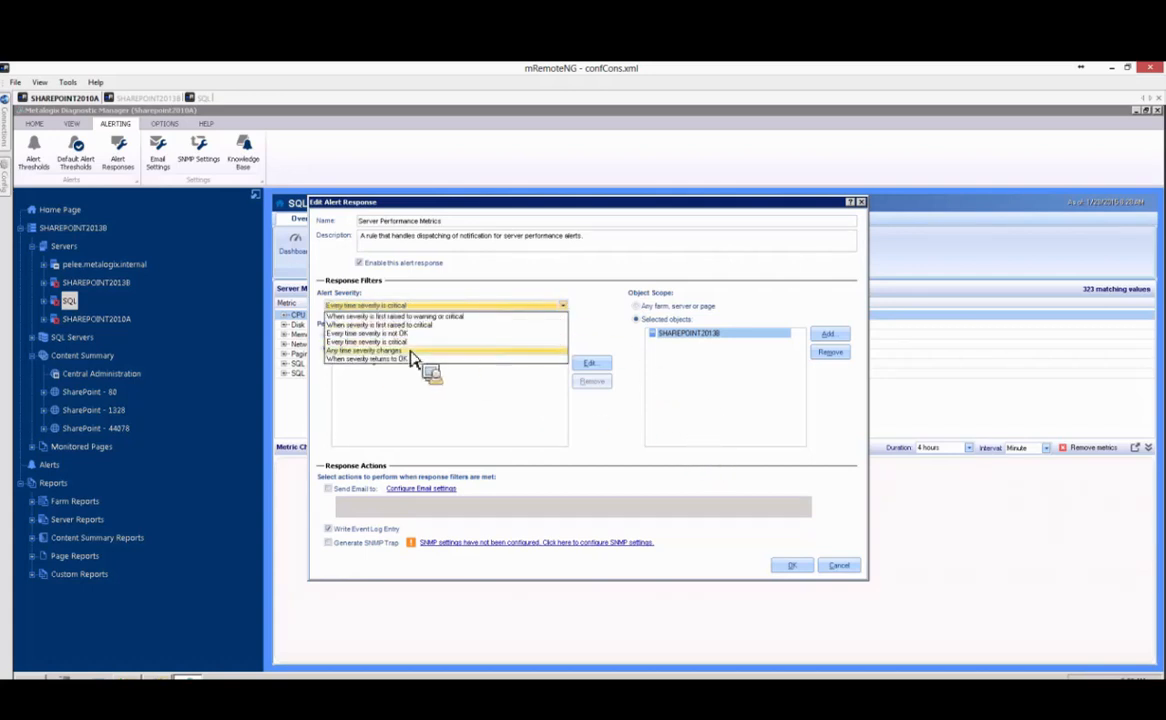
click(378, 324)
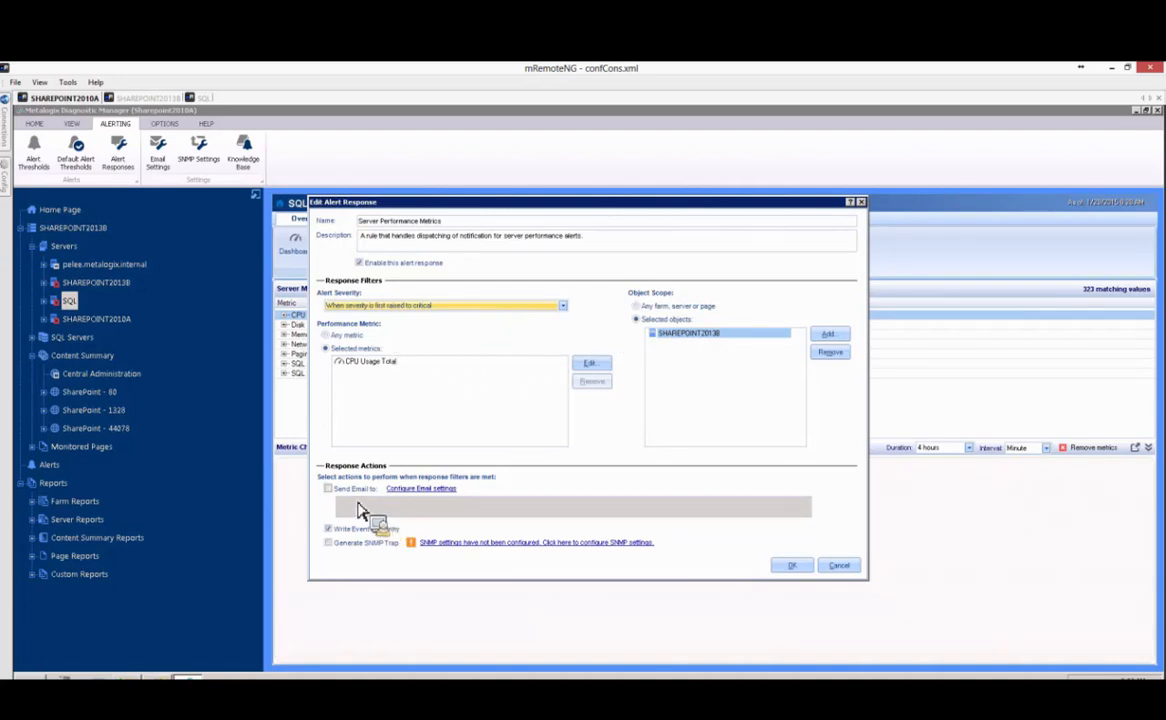
Enable the response's email action with the recipient's address, discard the response edits, and close the alert responses
click(328, 488)
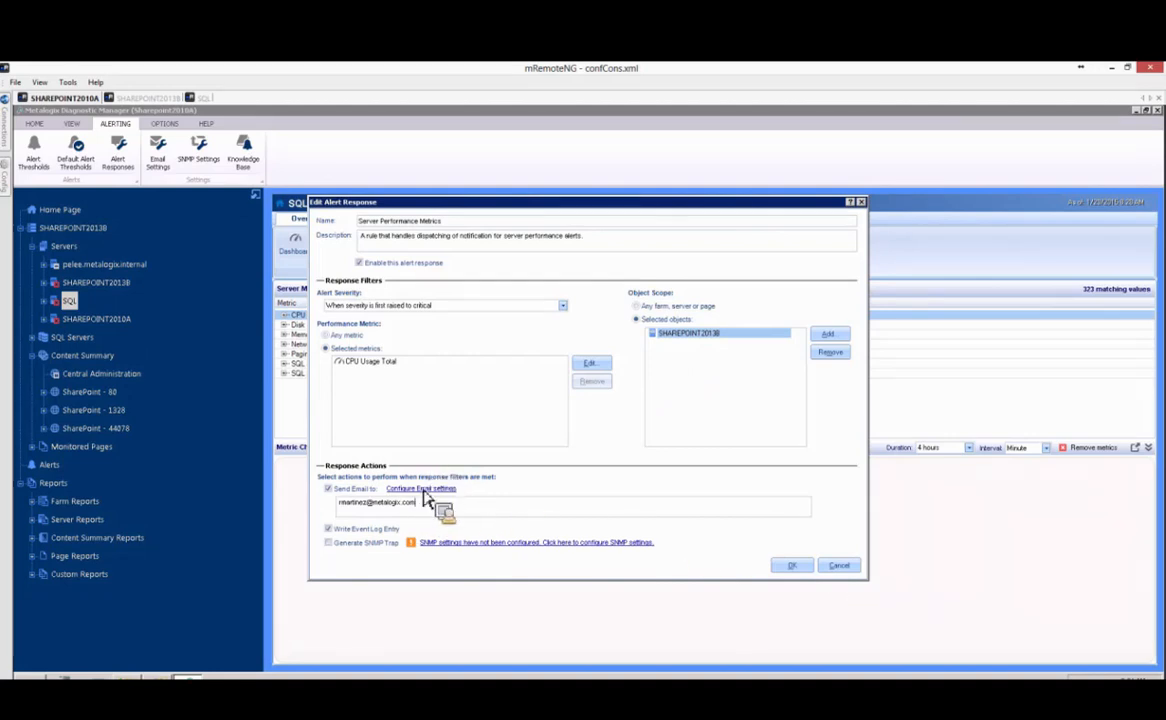
click(842, 568)
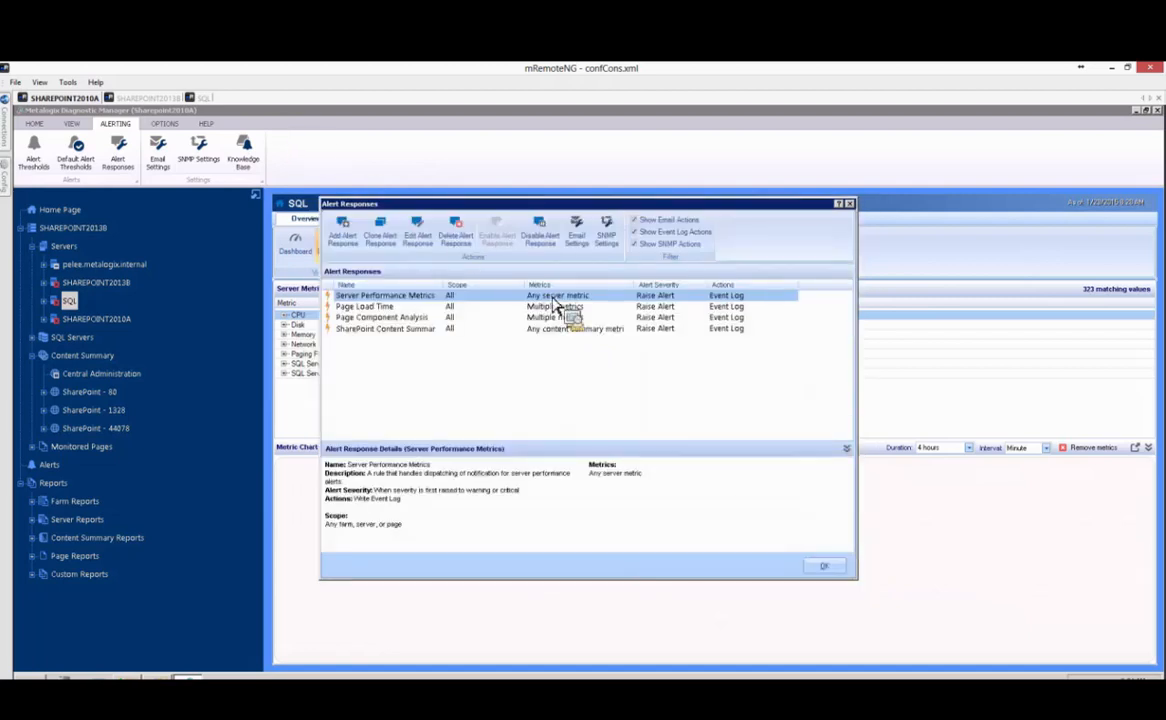
click(827, 569)
Review the alert email settings for the sender address, reply-to address, message footer and SMTP server address
click(159, 157)
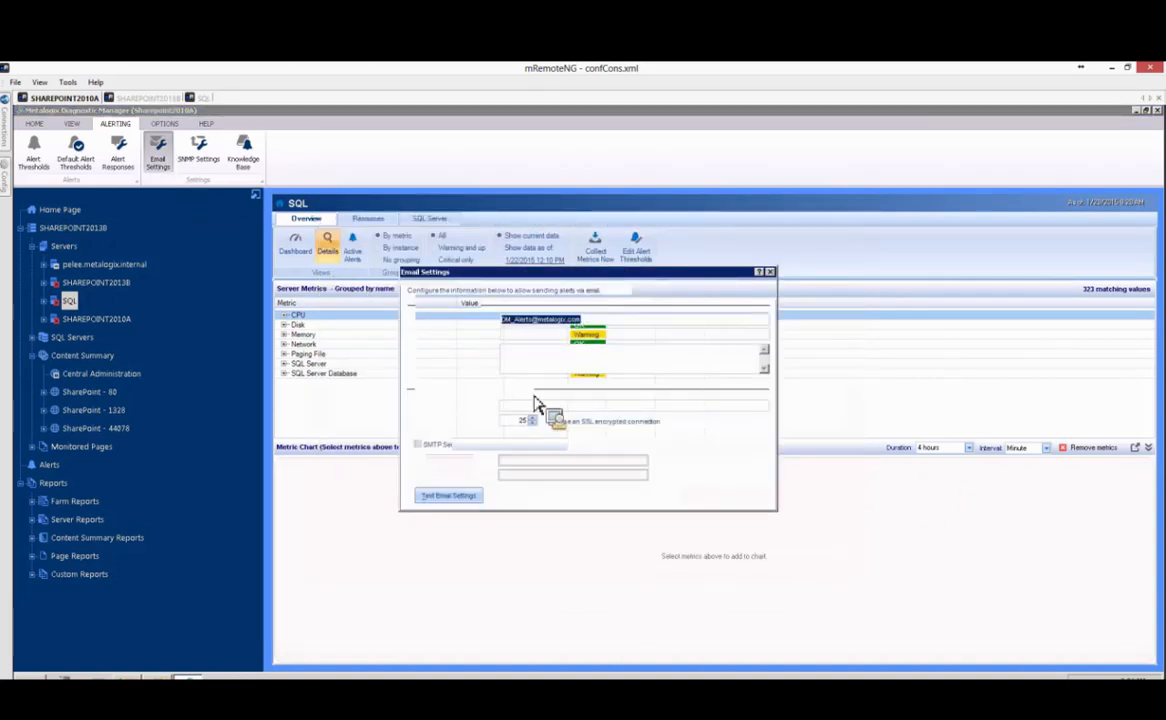
click(598, 320)
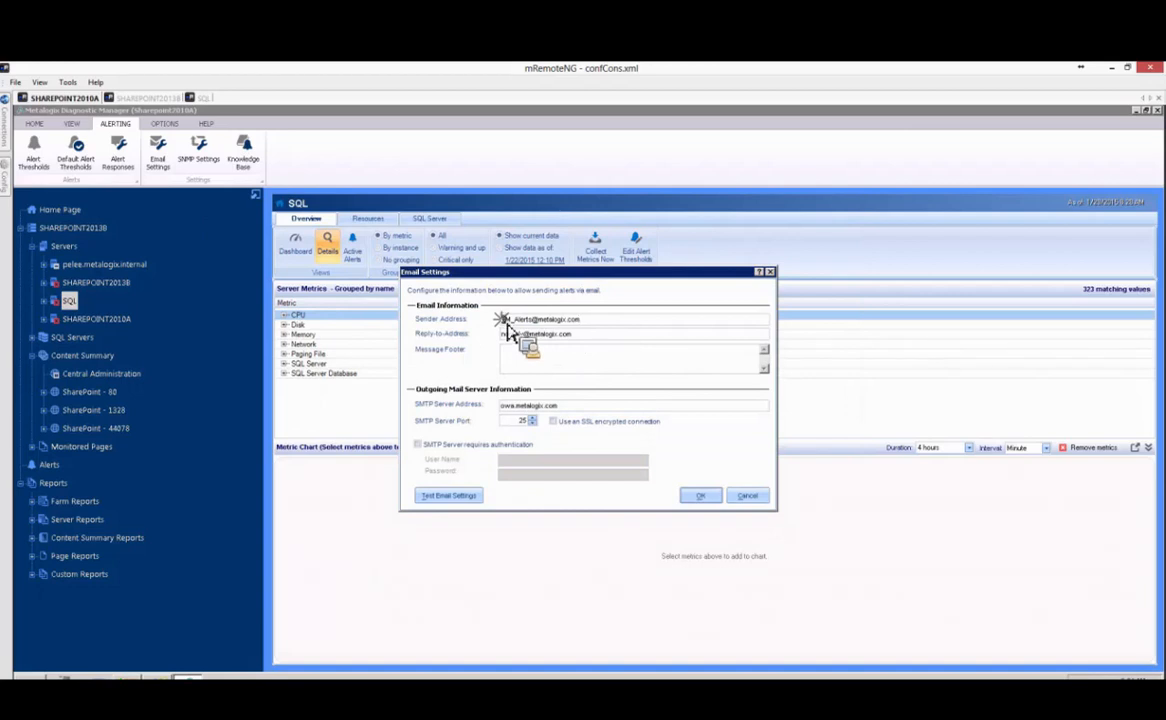
drag(506, 322, 626, 324)
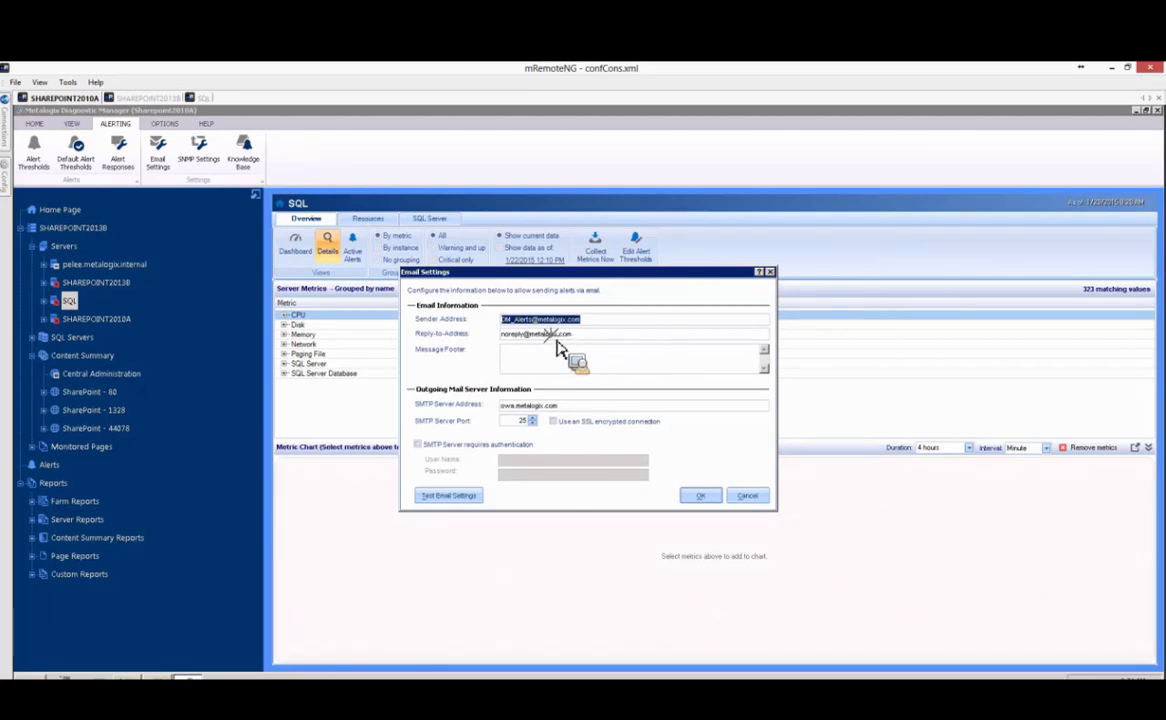
drag(574, 335, 497, 335)
click(529, 362)
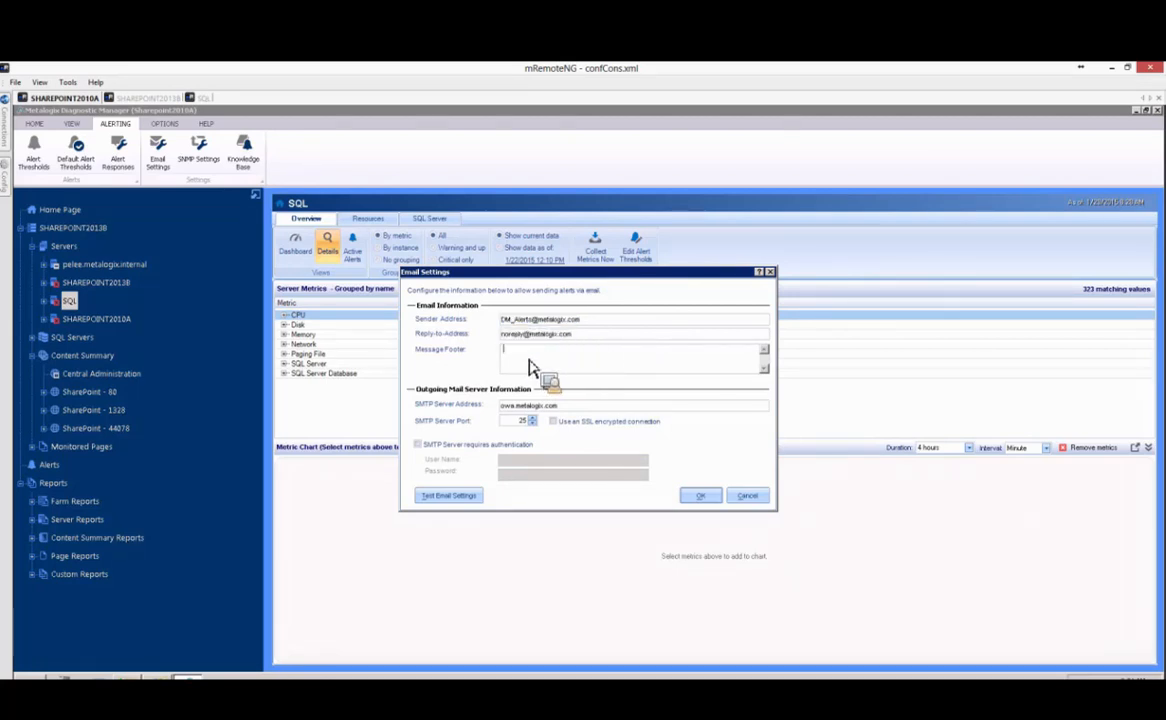
click(567, 405)
drag(570, 407, 470, 409)
click(577, 408)
Send a test email with the configured settings, and read and close the received Diagnostic Manager Test Email
click(448, 495)
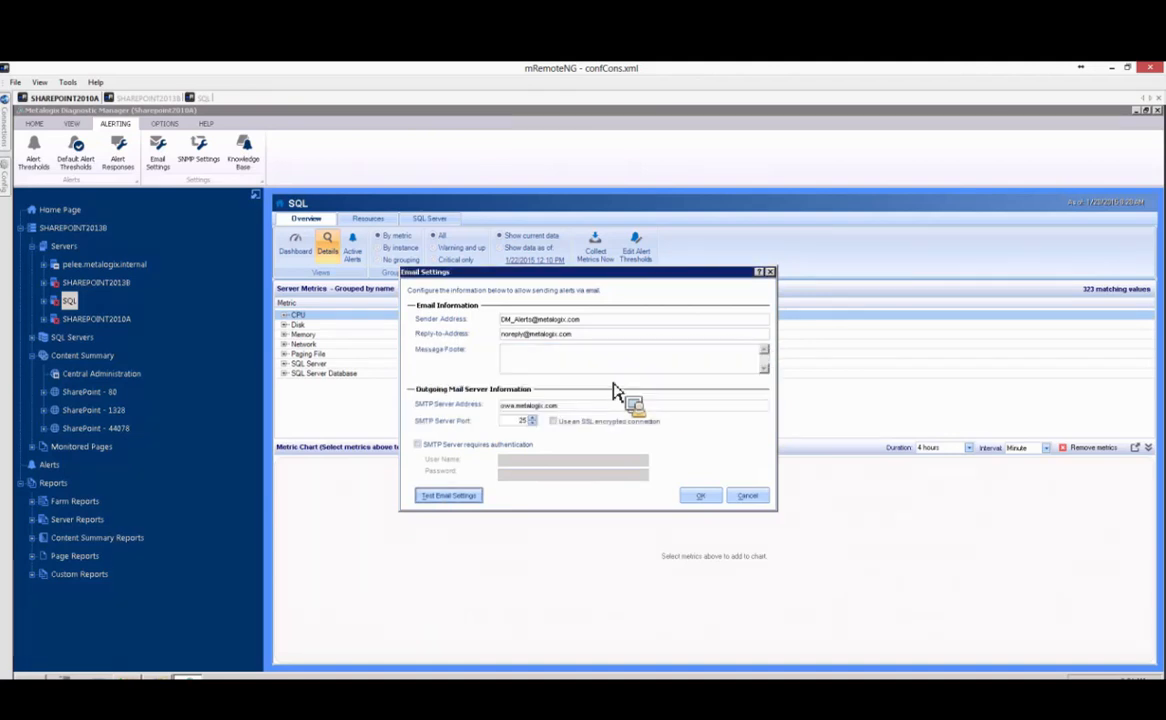
click(590, 410)
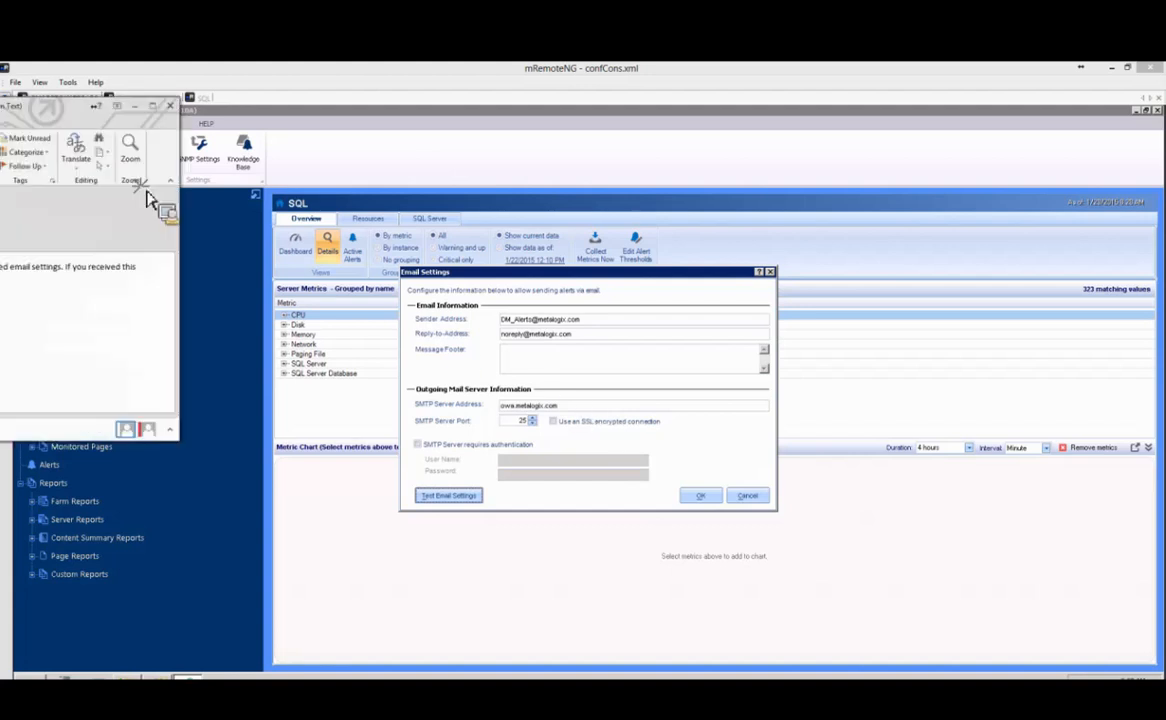
drag(148, 198, 532, 194)
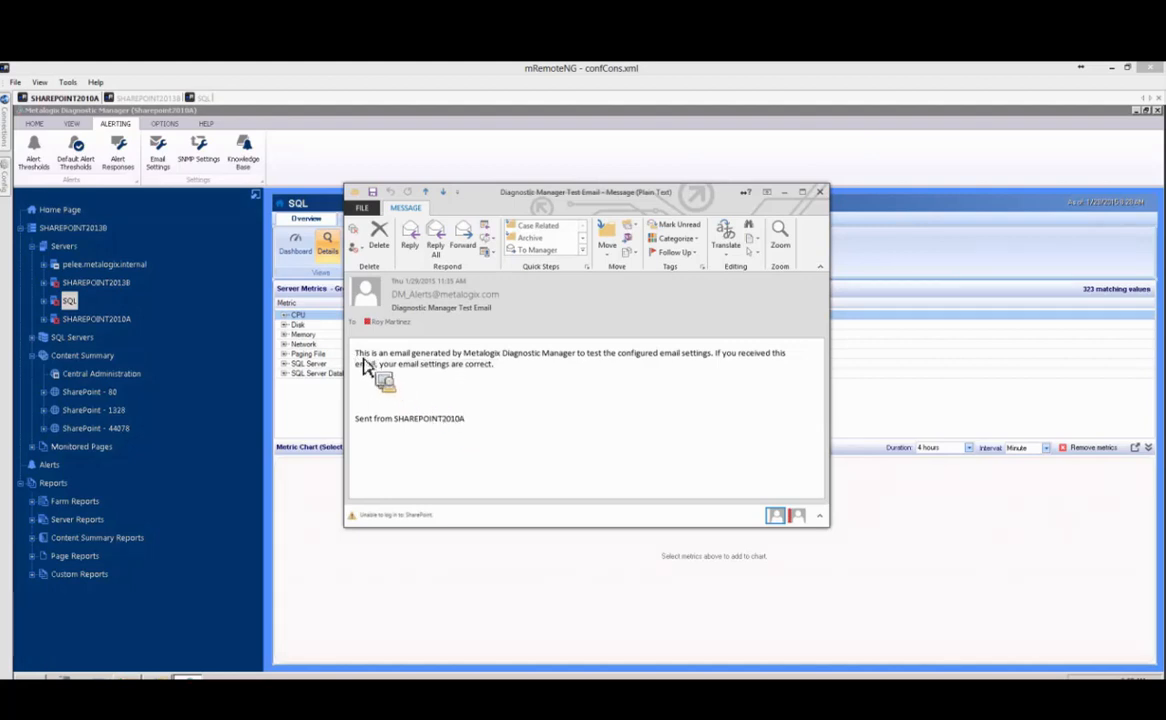
drag(360, 356, 536, 366)
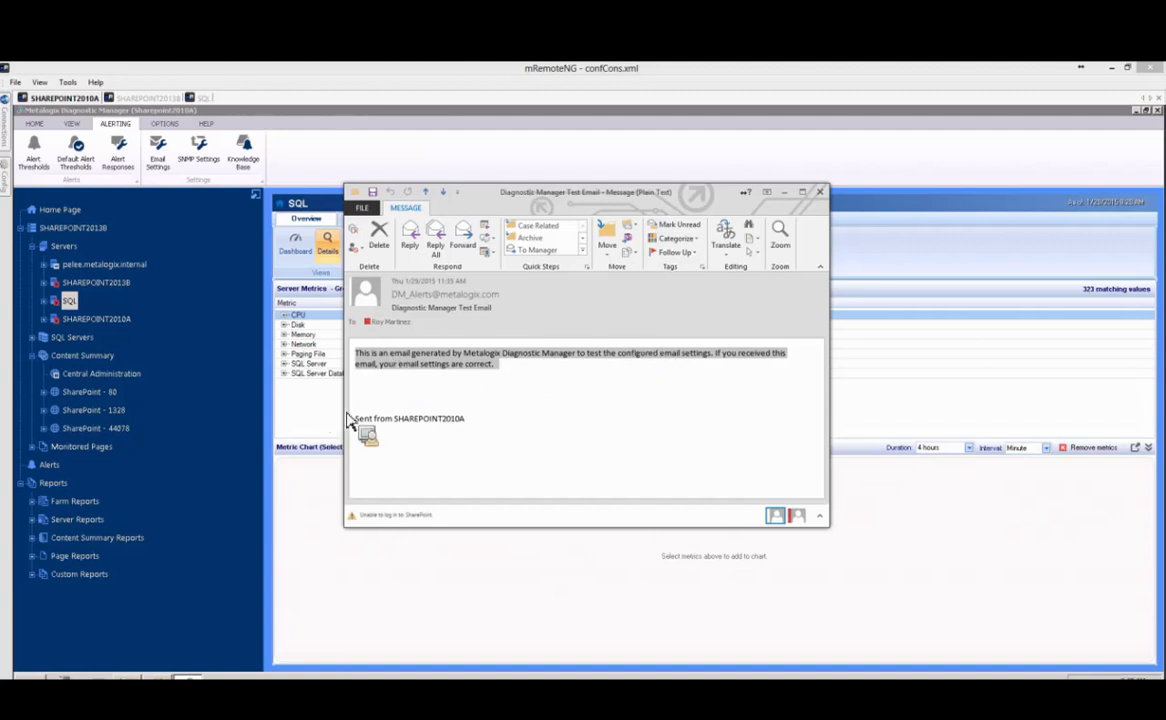
drag(790, 410, 690, 200)
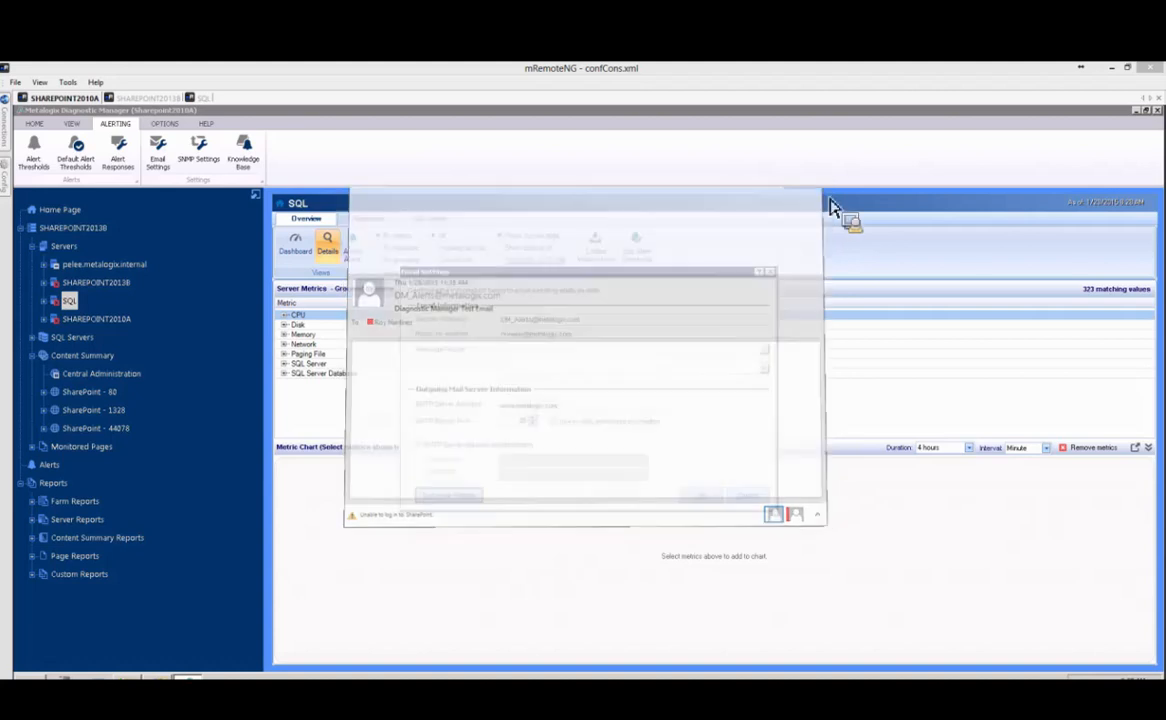
Cancel the email settings, and read the alert article behind the critical Resources status on the SQL server's dashboard
drag(165, 240, 622, 414)
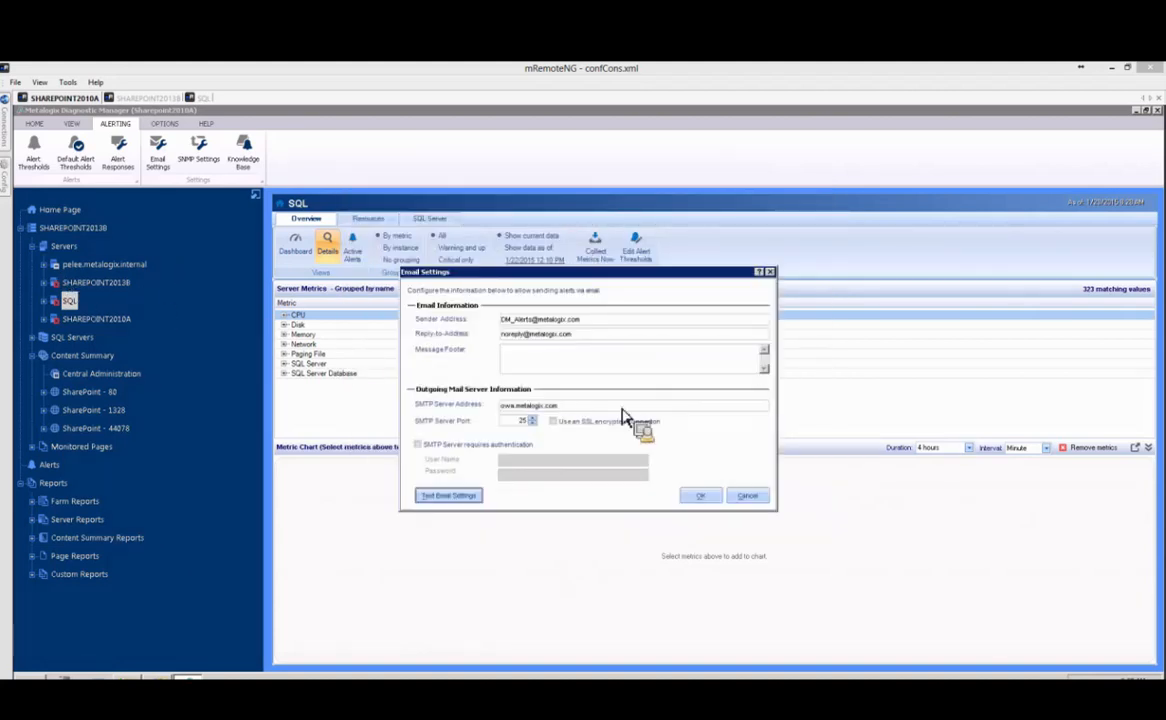
click(747, 495)
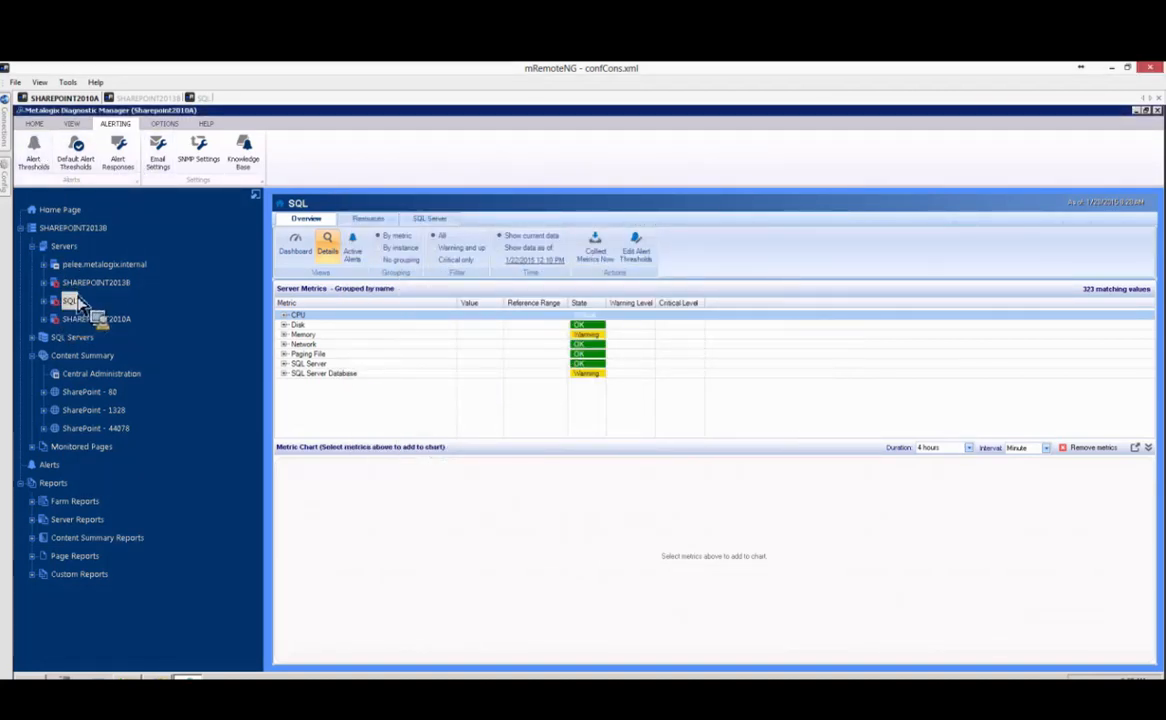
click(303, 252)
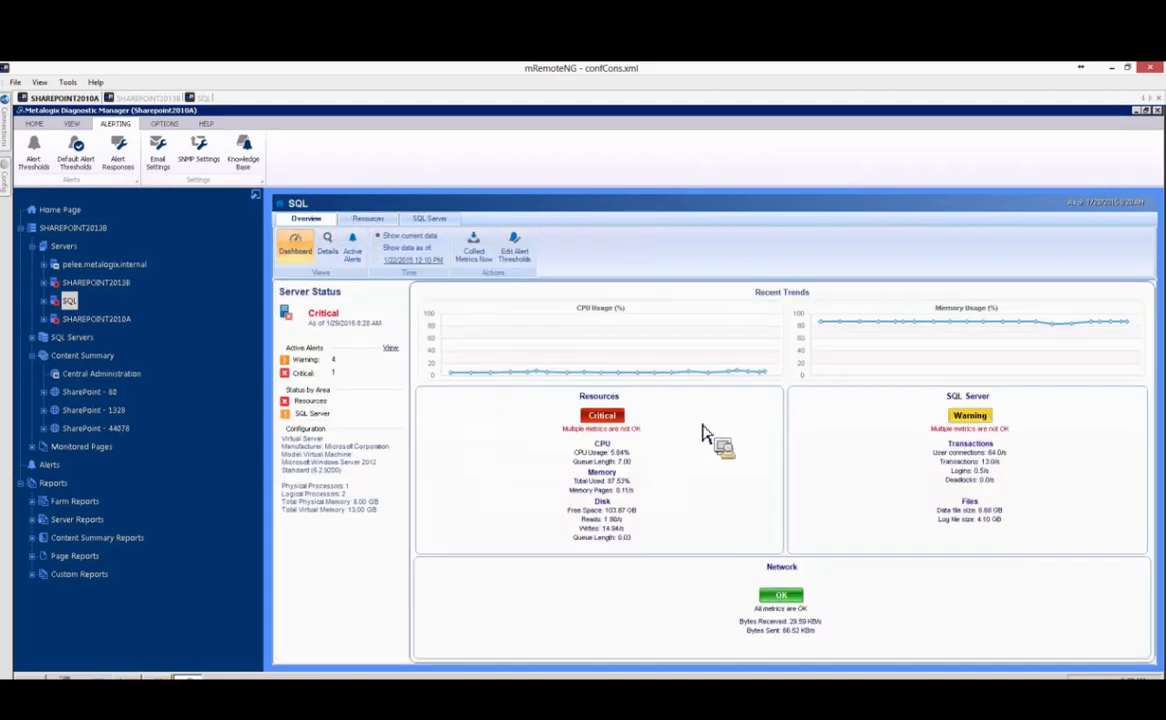
click(592, 420)
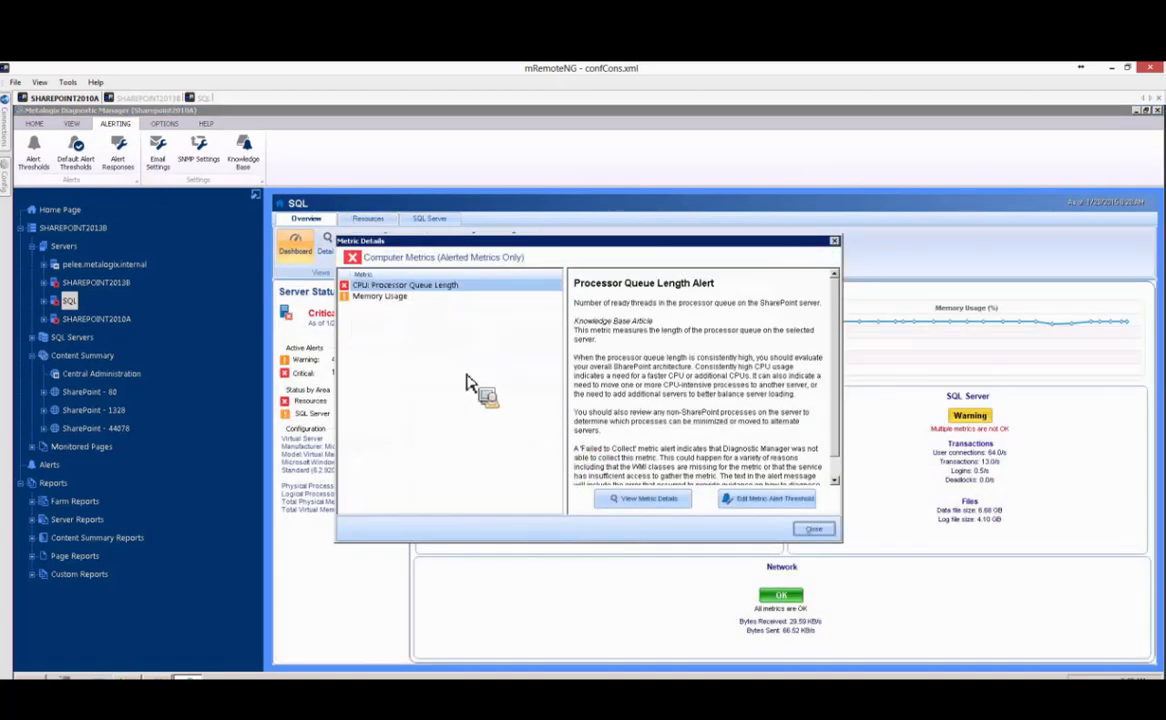
scroll(627, 392, down, 1)
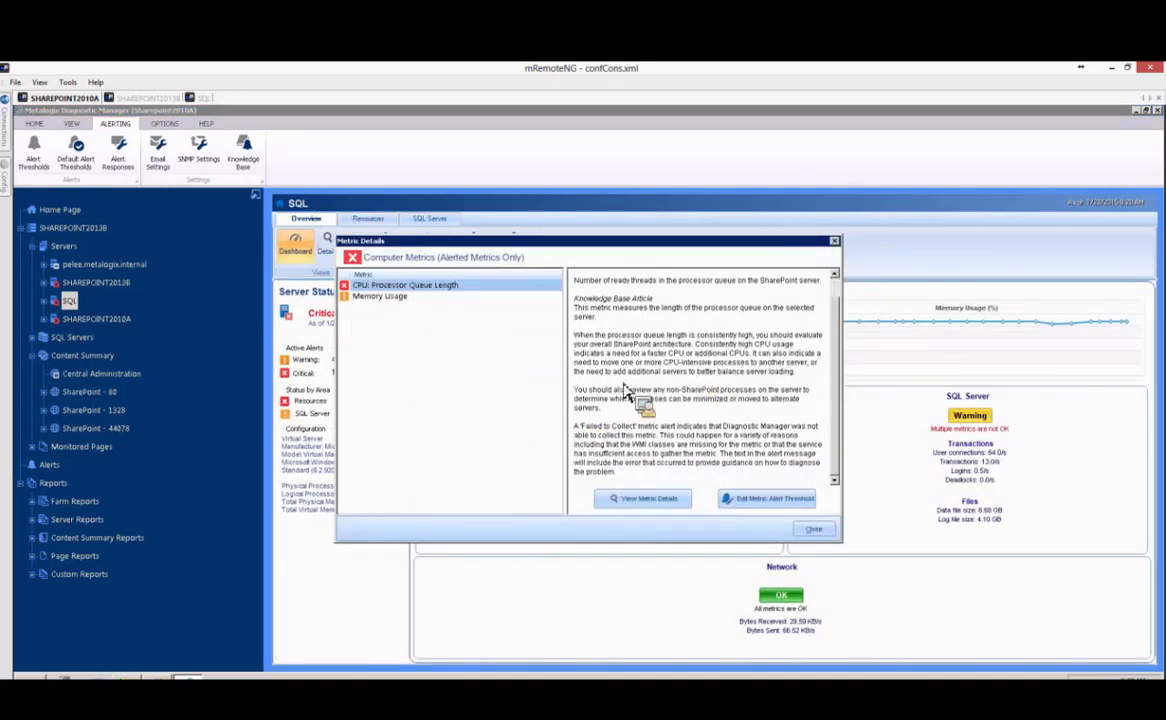
scroll(627, 392, up, 1)
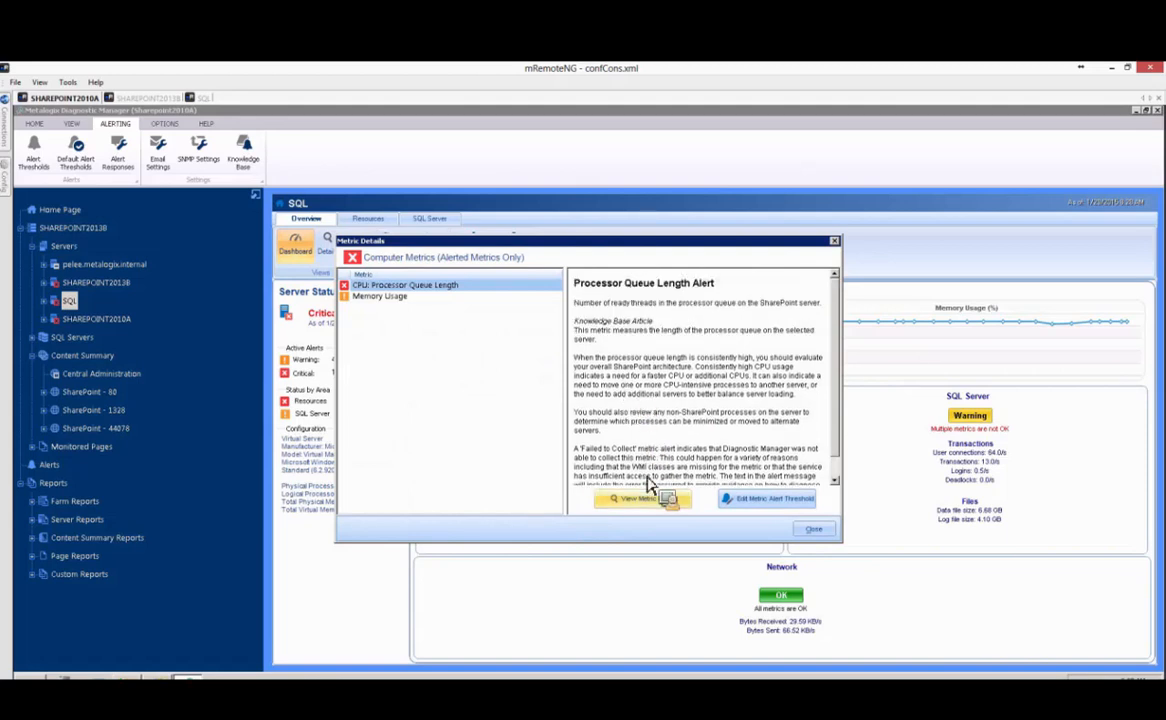
click(814, 531)
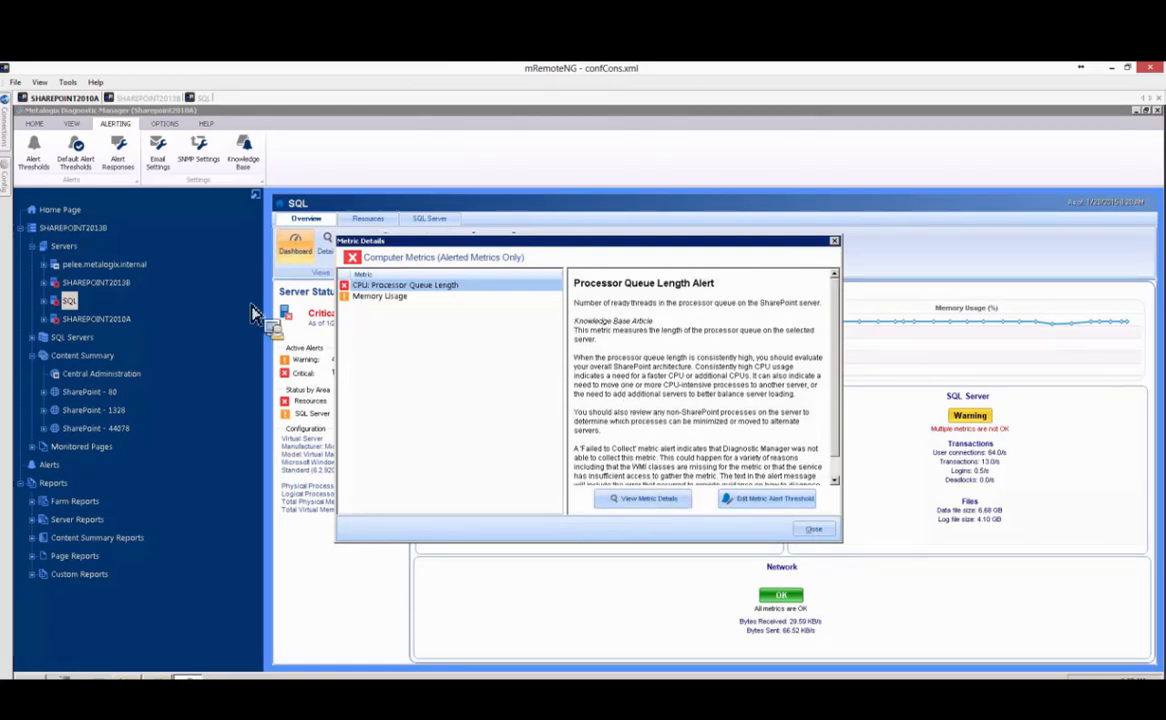
Revisit the email settings, review the SNMP server address, port and community settings, and cancel both
click(157, 152)
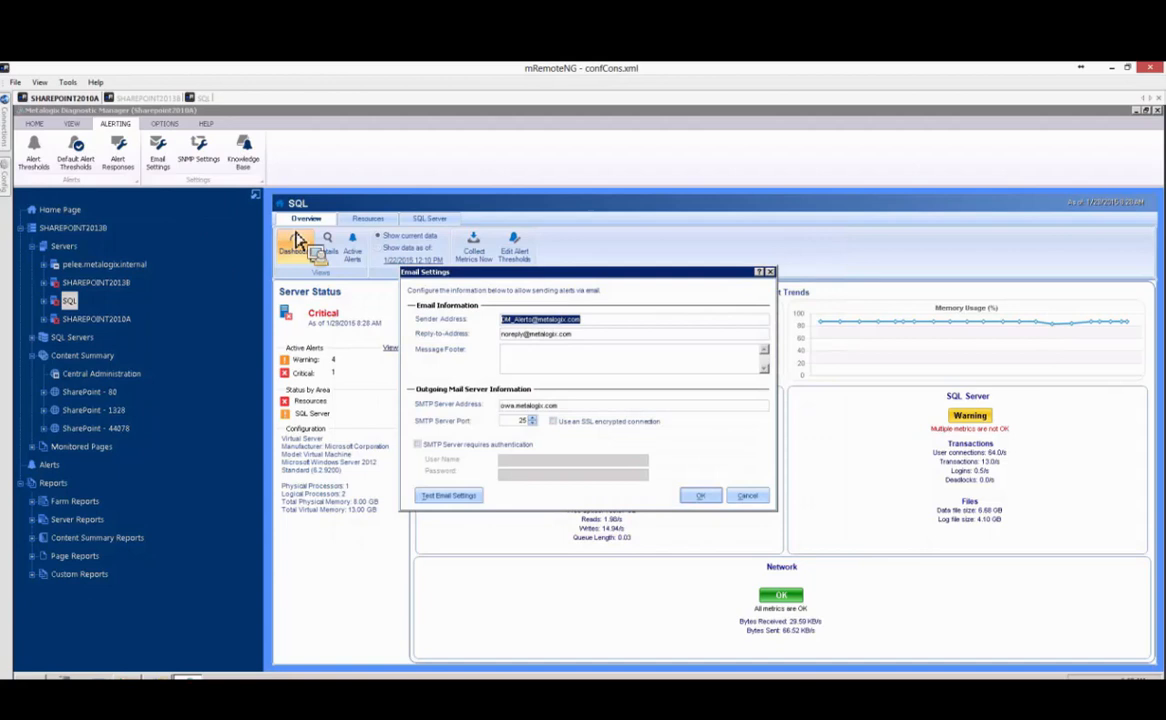
click(748, 495)
click(198, 152)
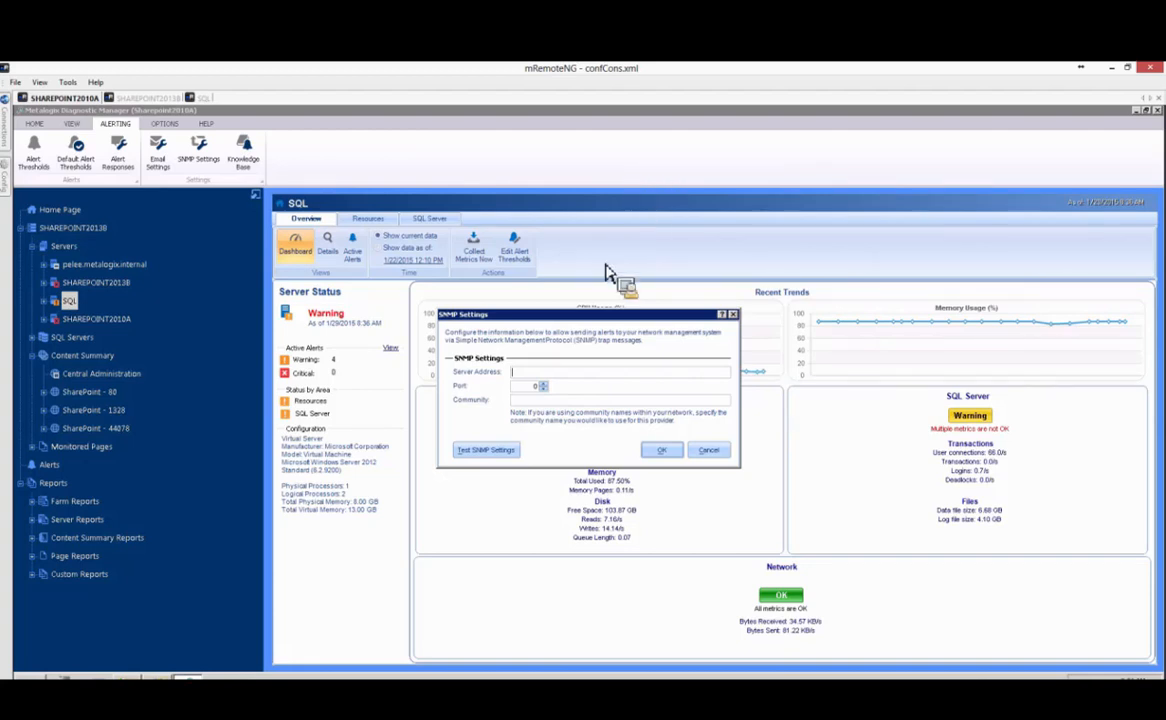
click(526, 402)
click(718, 451)
Try the Generate SNMP Trap action in the Server Performance Metrics alert response, clear it, and close the alert responses
click(125, 160)
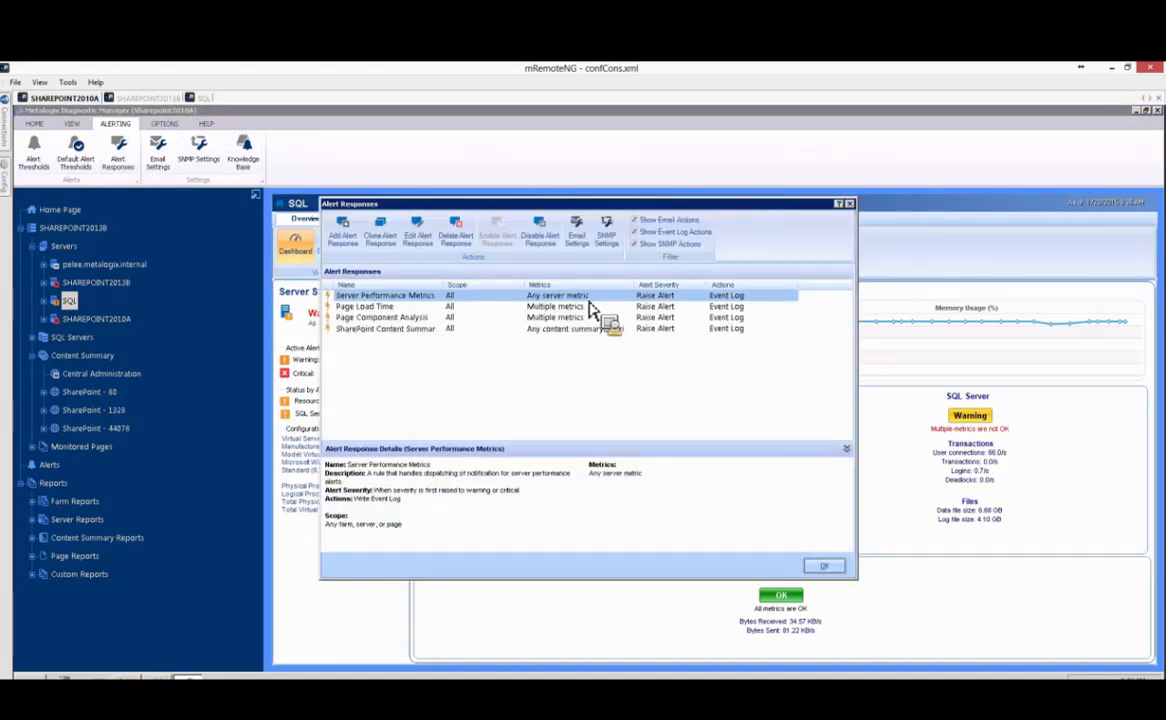
double_click(362, 296)
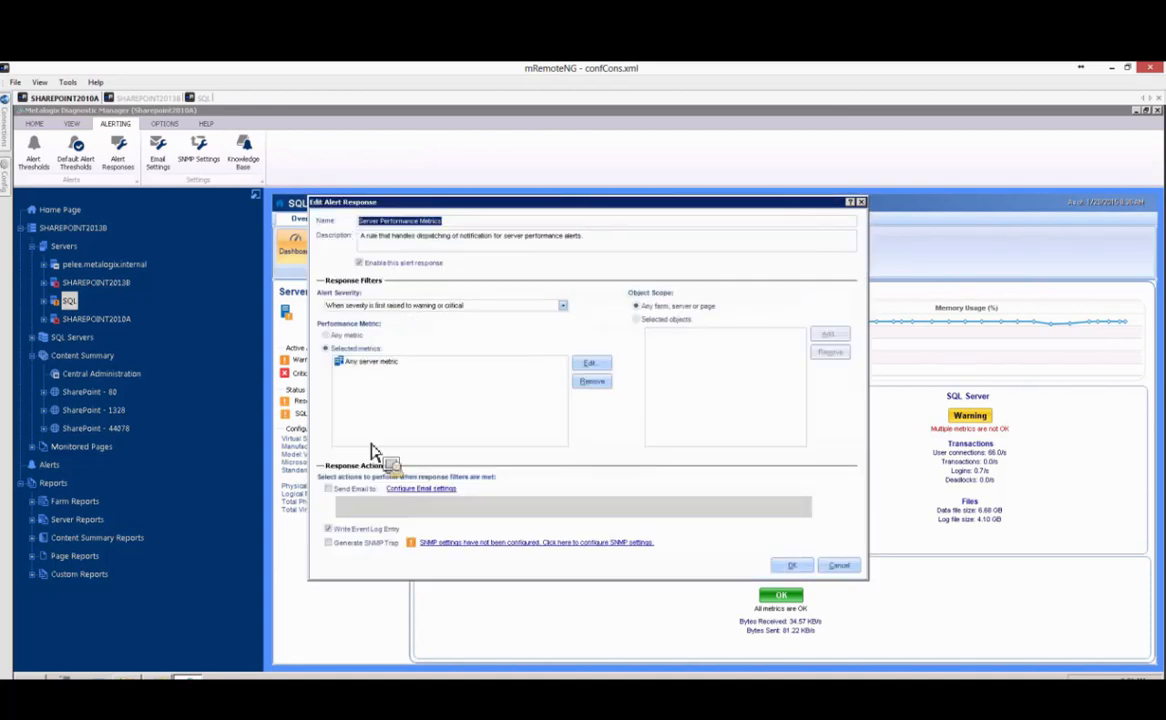
click(358, 543)
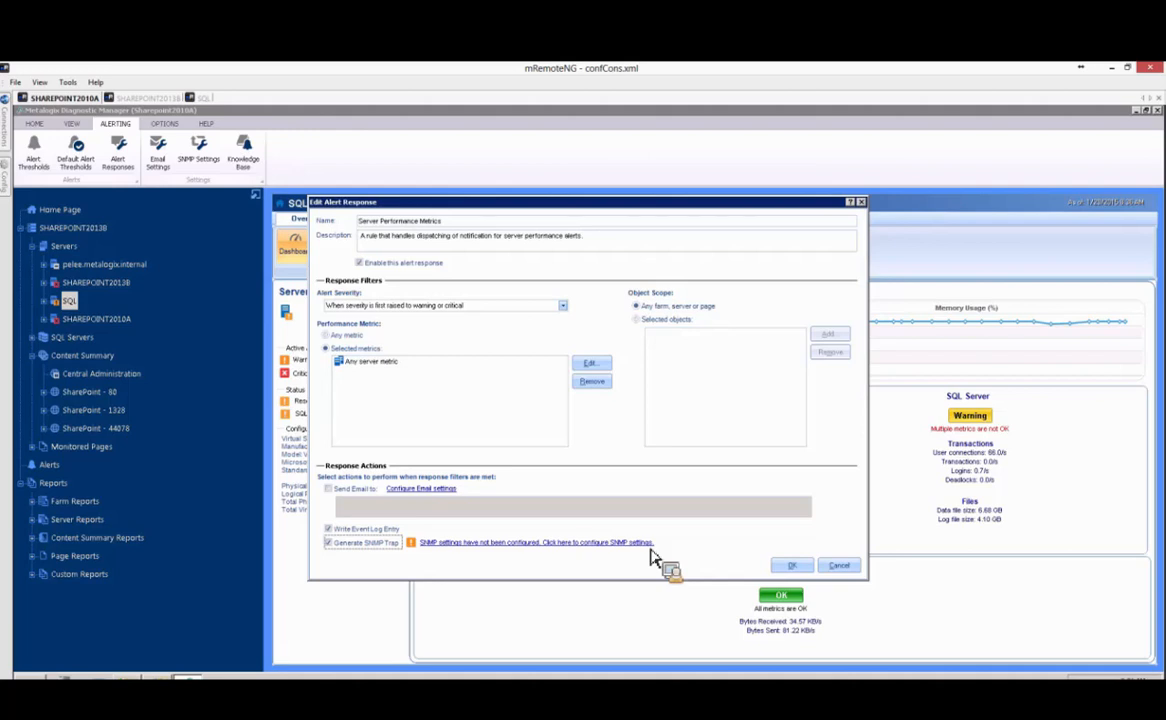
click(329, 543)
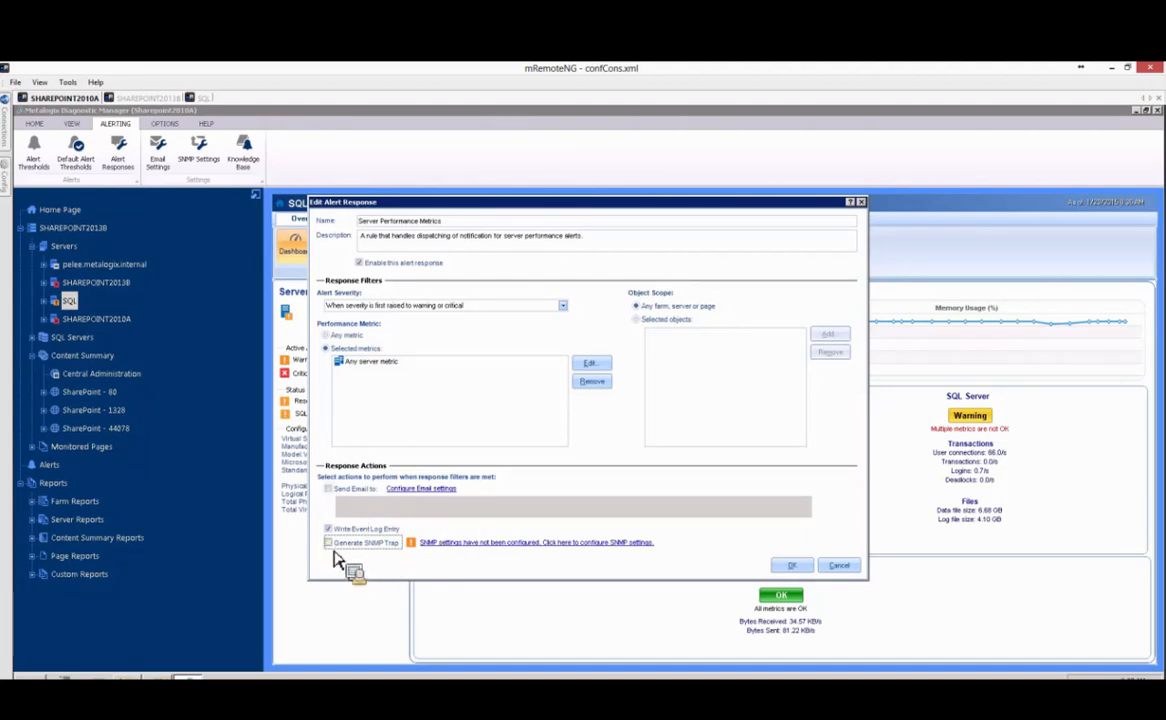
key(Escape)
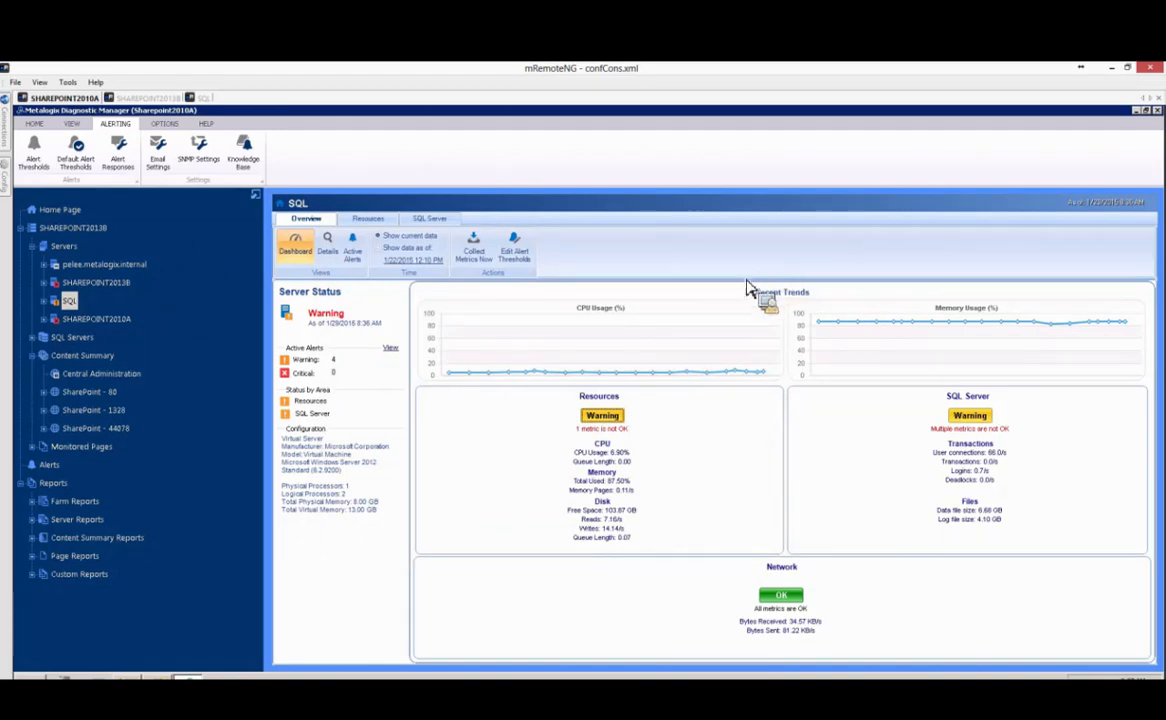
Run the Active Alerts (Farms) report for the SHAREPOINT2013B farm and look at its export formats
click(70, 229)
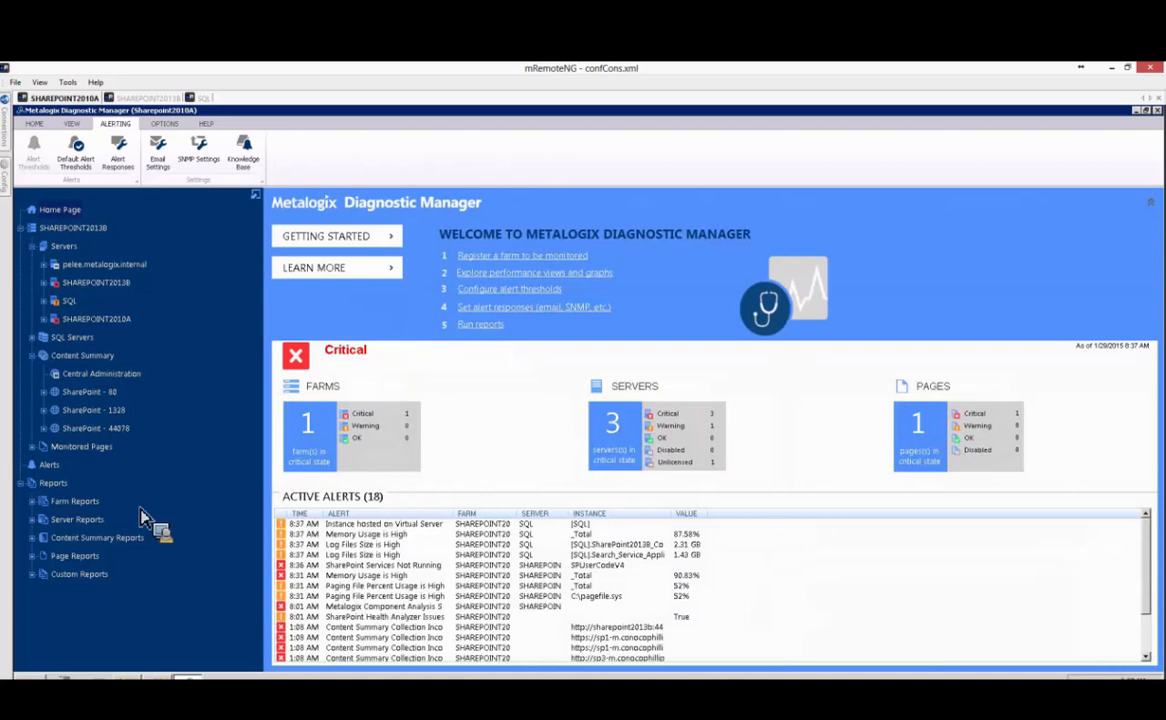
double_click(45, 503)
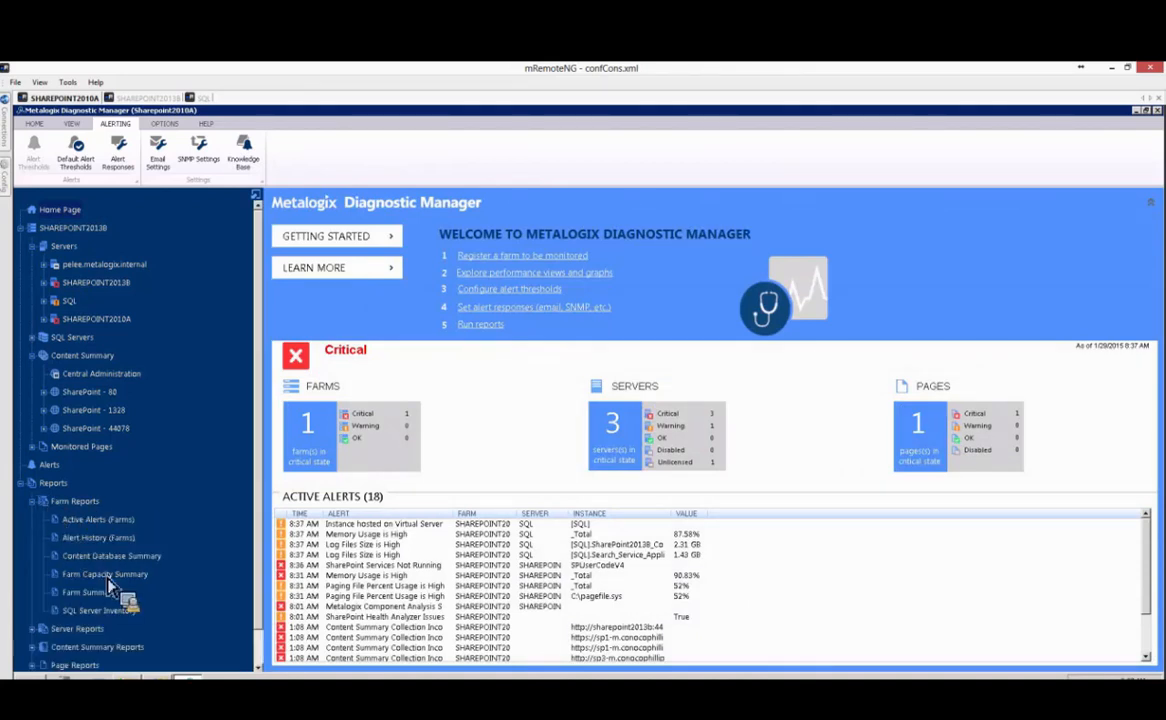
scroll(97, 527, down, 1)
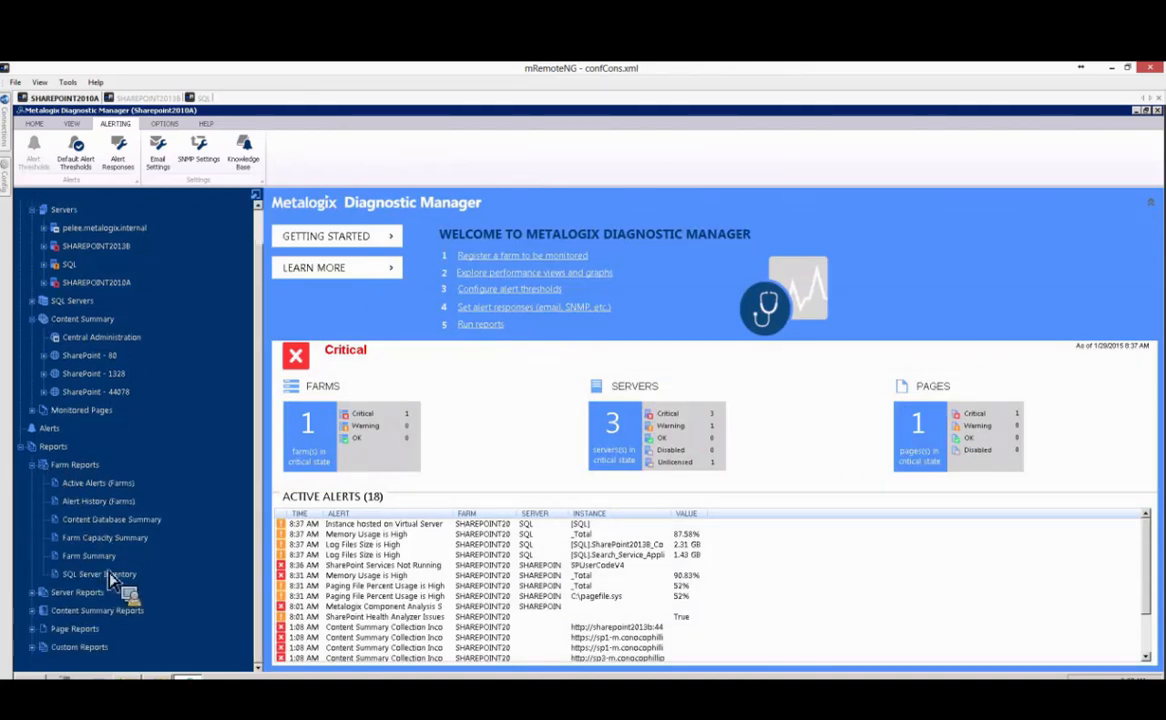
click(92, 485)
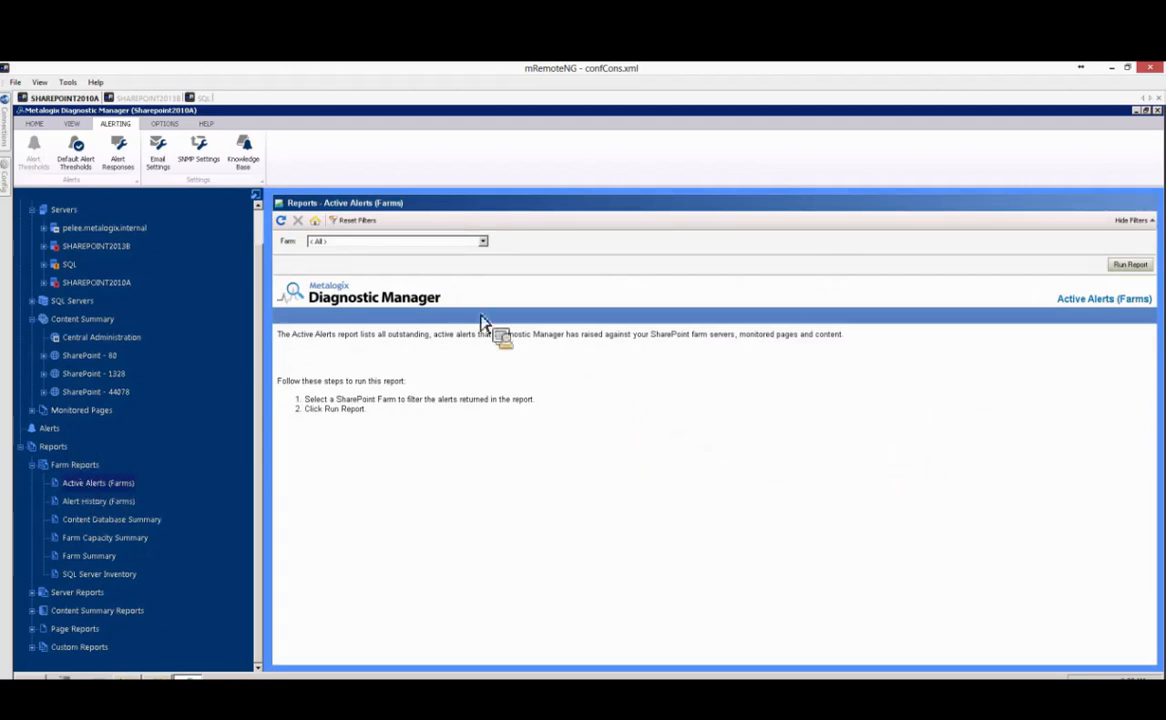
click(455, 241)
click(370, 260)
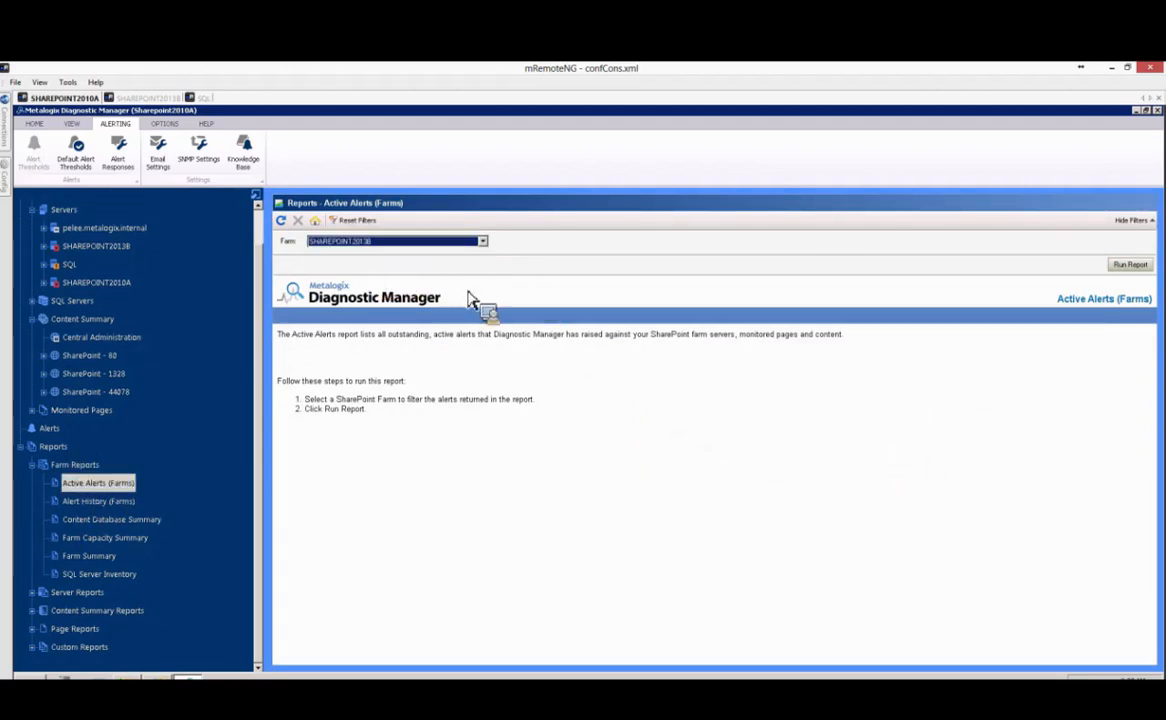
click(1130, 265)
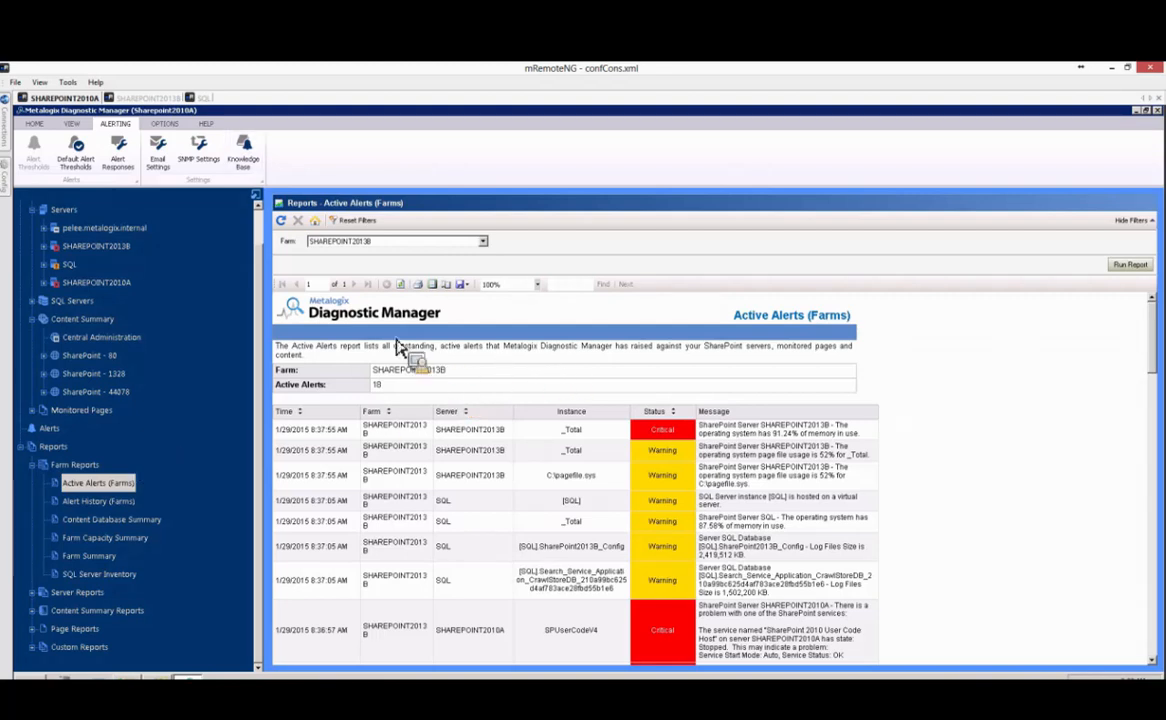
click(464, 285)
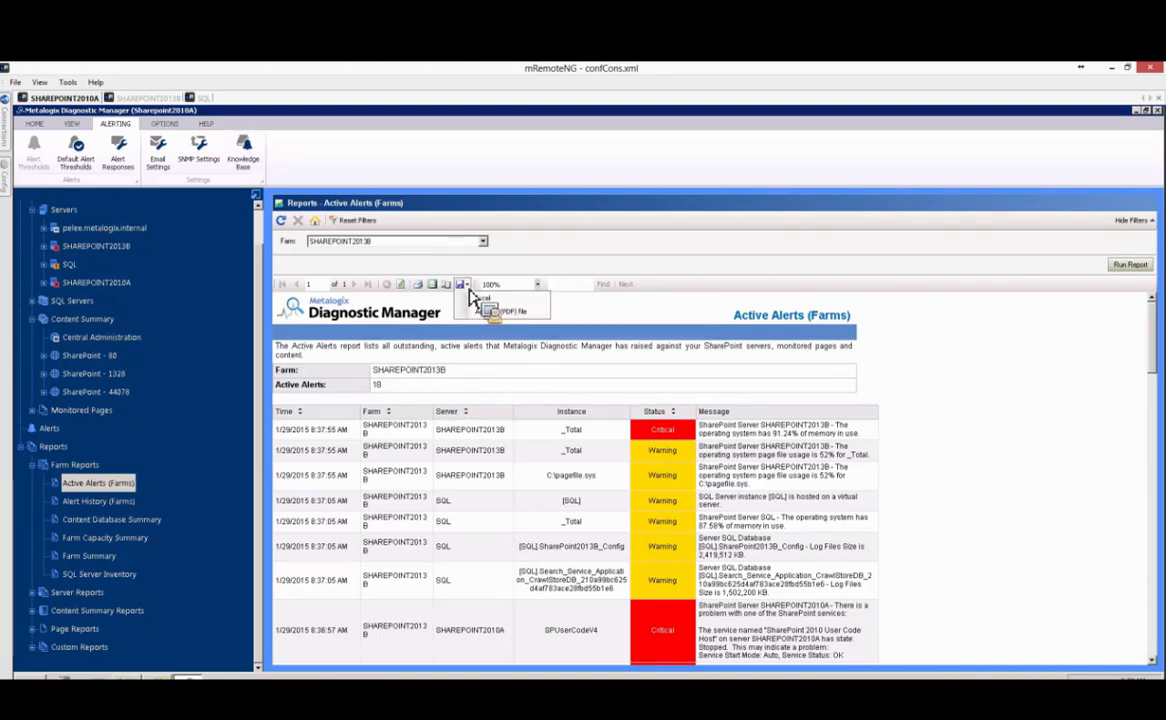
click(482, 311)
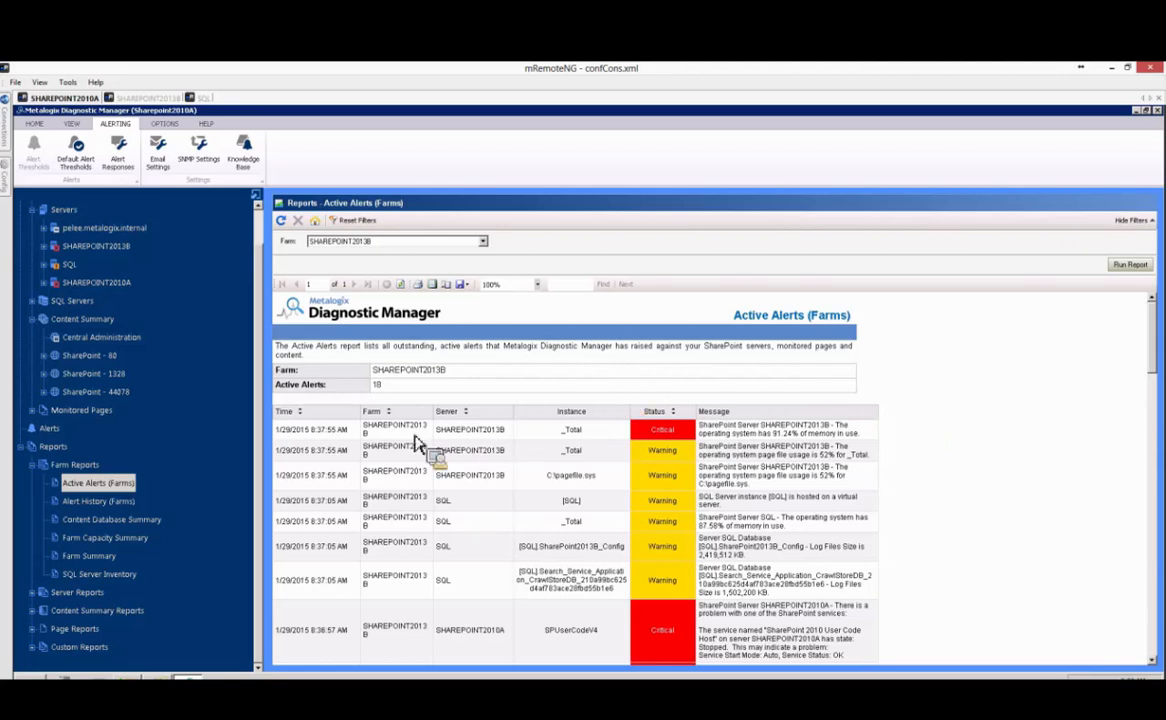
Run the Alert History (Farms) report for SHAREPOINT2013B over the last 7 days, after trying the last 30 days period
click(88, 502)
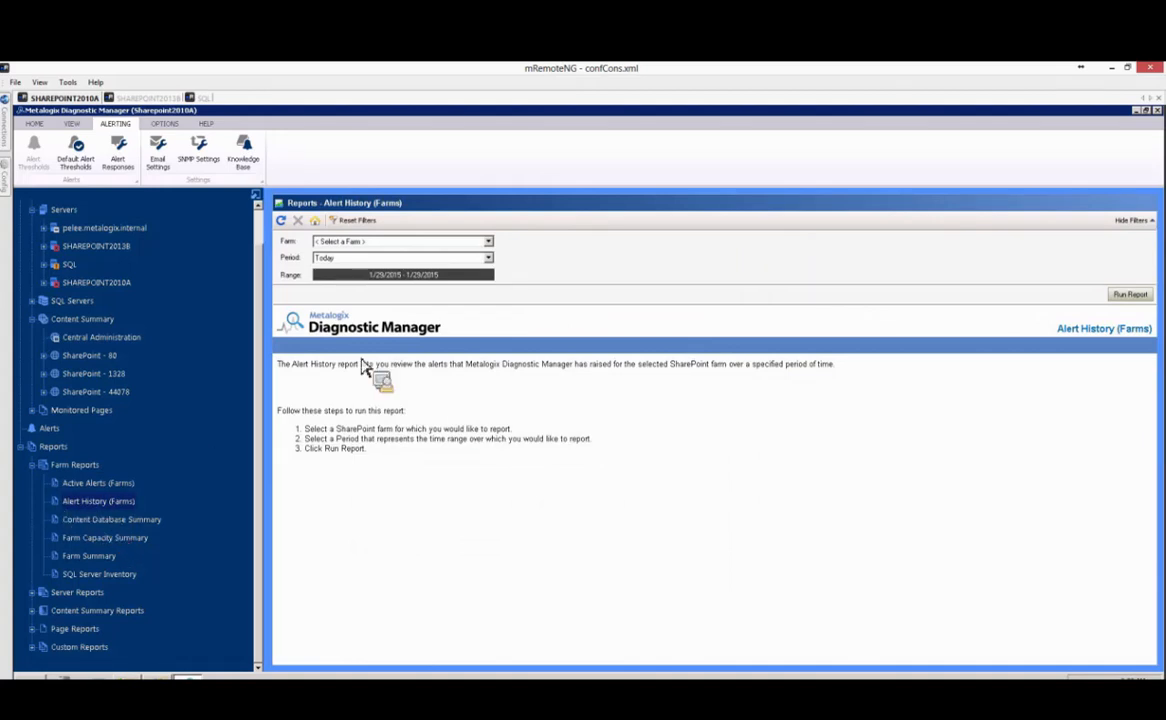
click(489, 244)
click(425, 260)
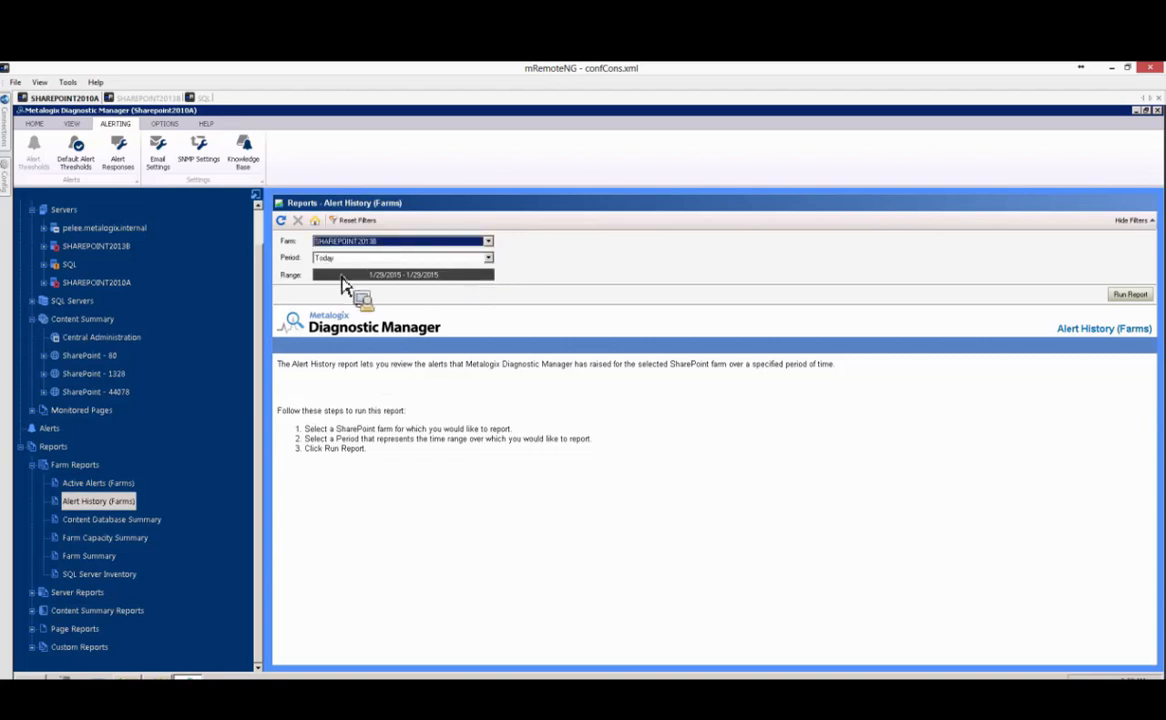
click(489, 258)
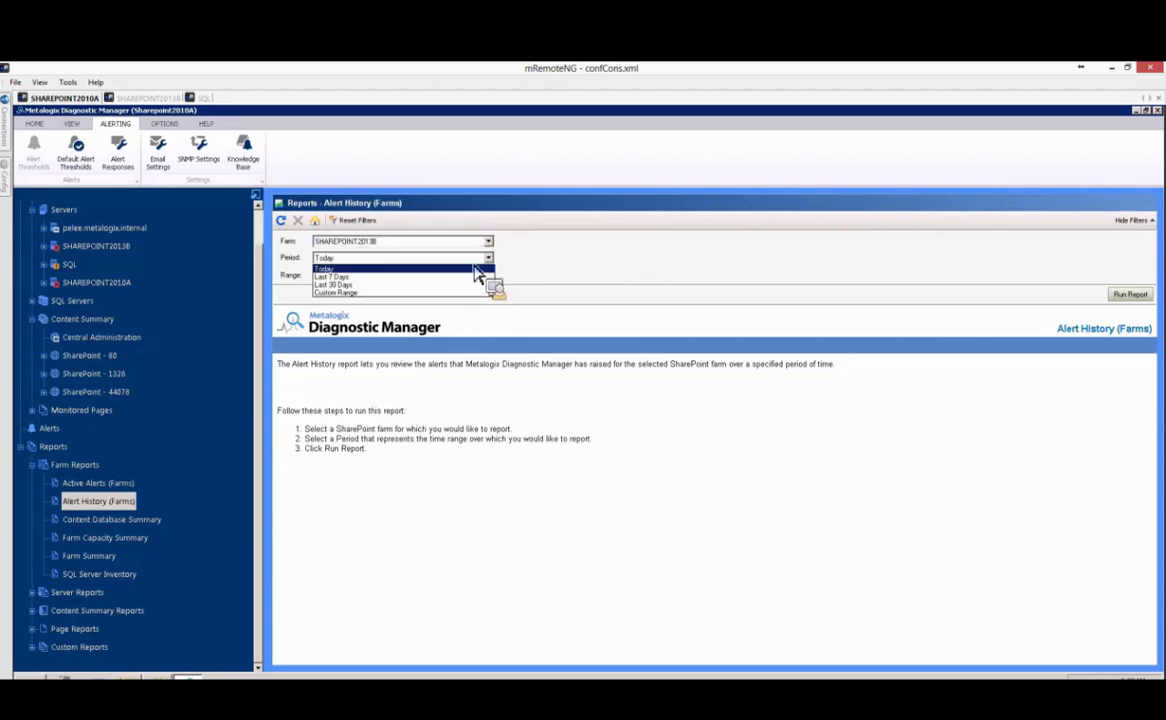
click(345, 286)
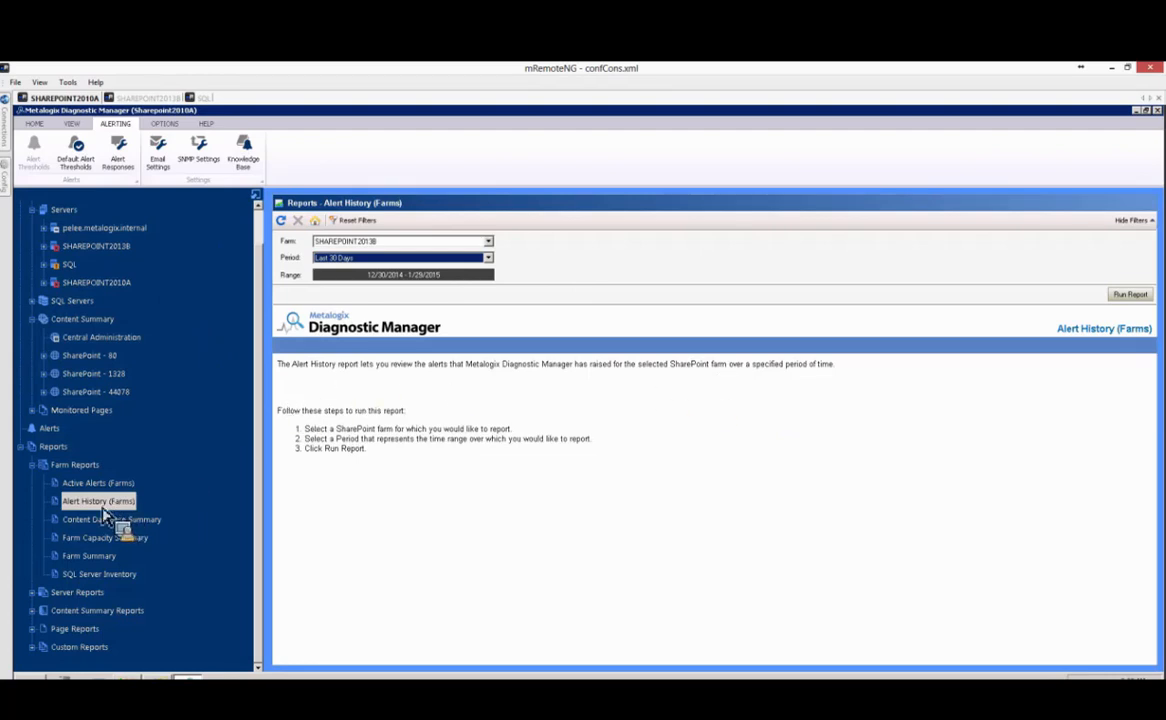
click(488, 258)
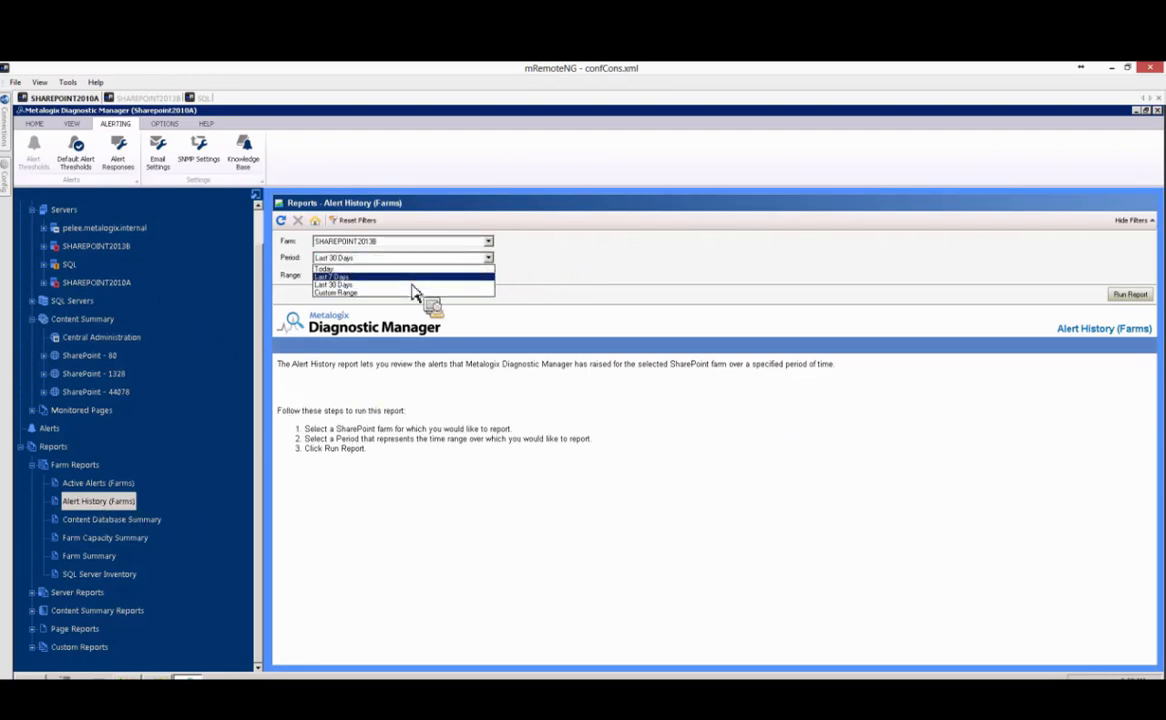
click(366, 278)
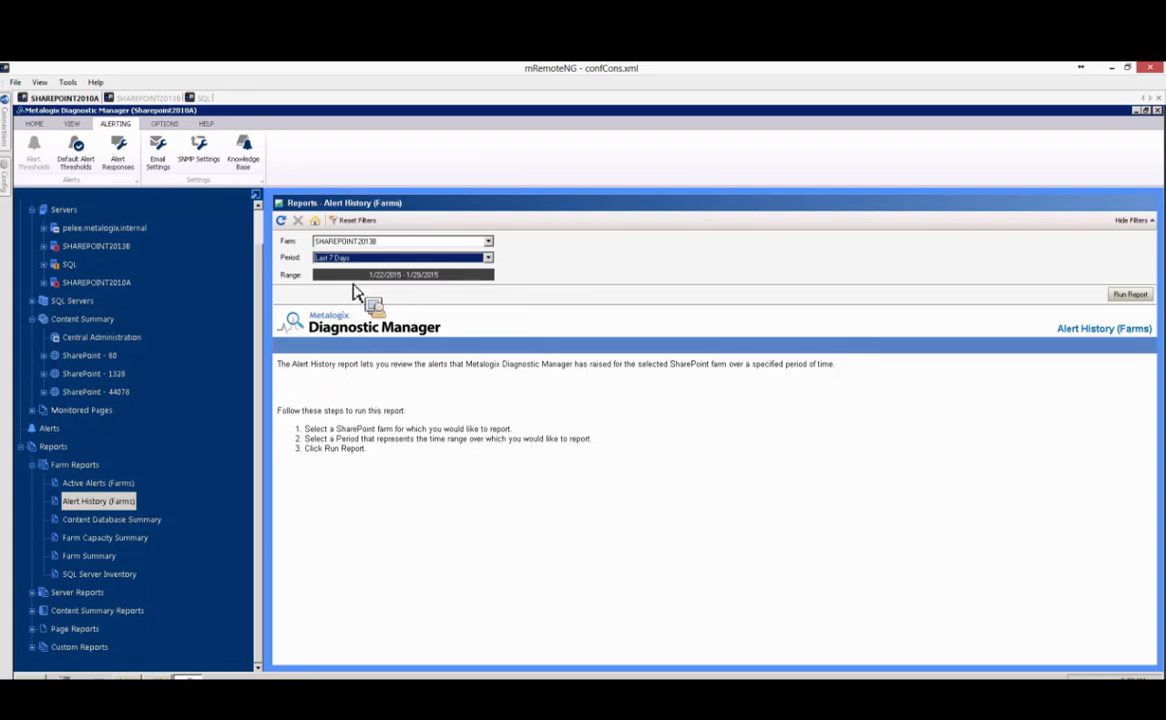
click(1131, 294)
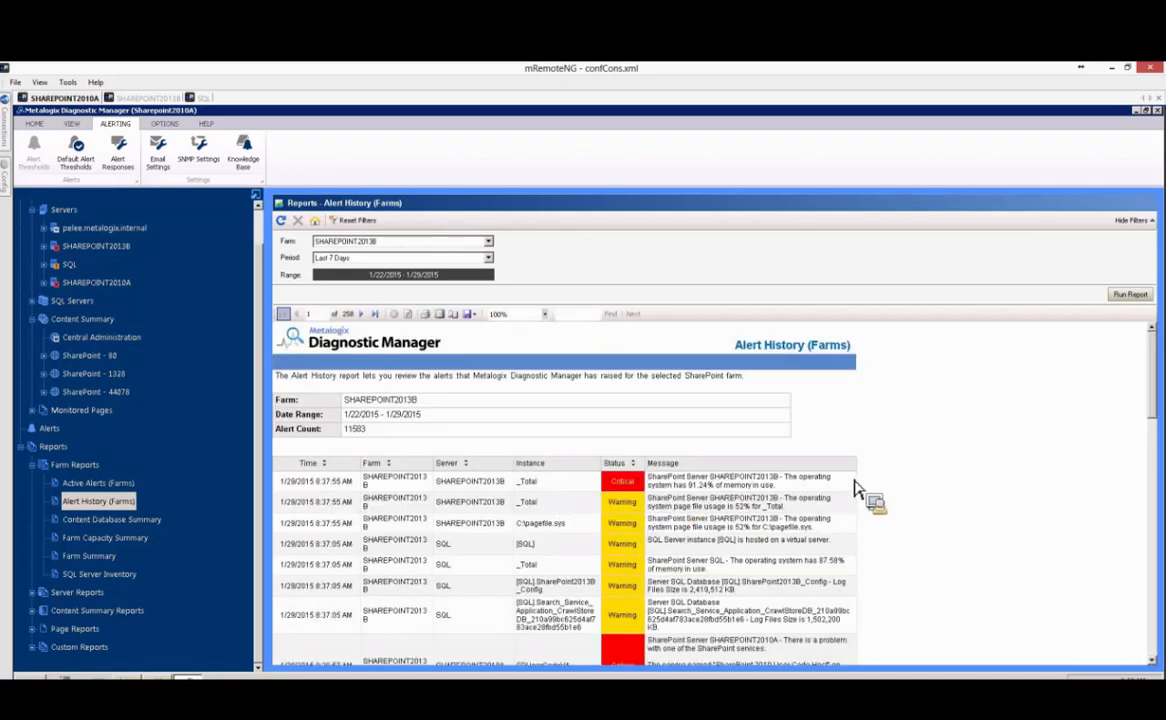
Examine the alert history entries for their servers, instances, status changes and messages
scroll(812, 540, down, 1)
scroll(812, 540, down, 2)
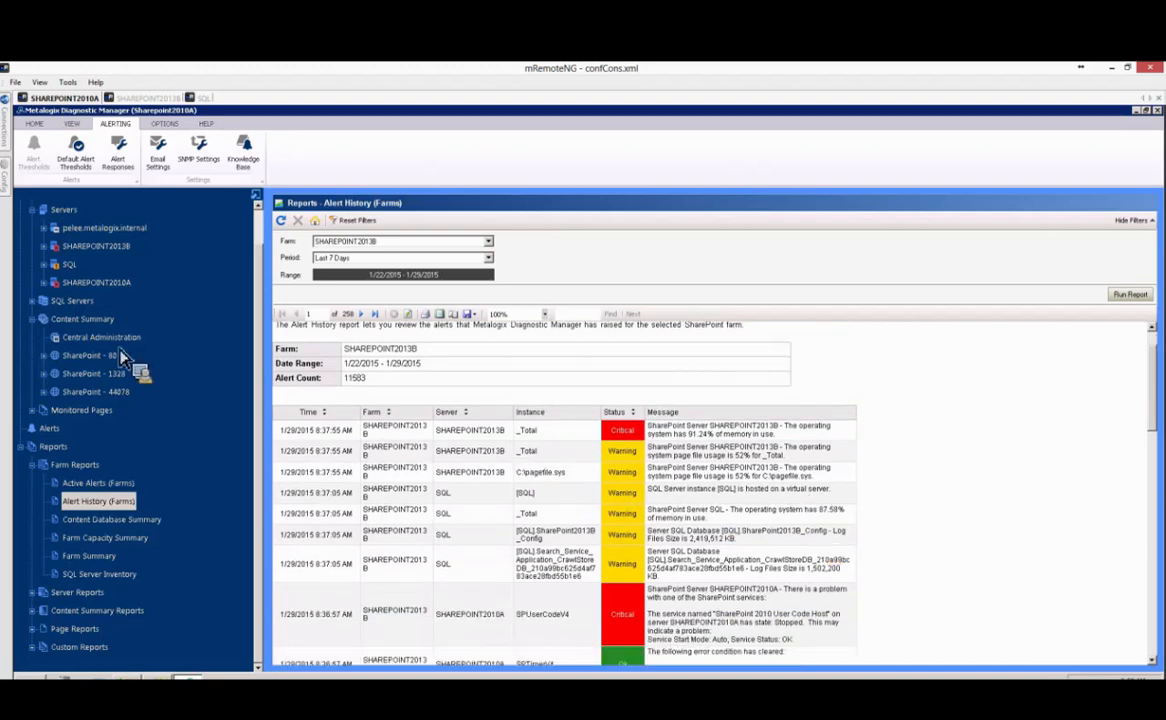
scroll(760, 545, down, 2)
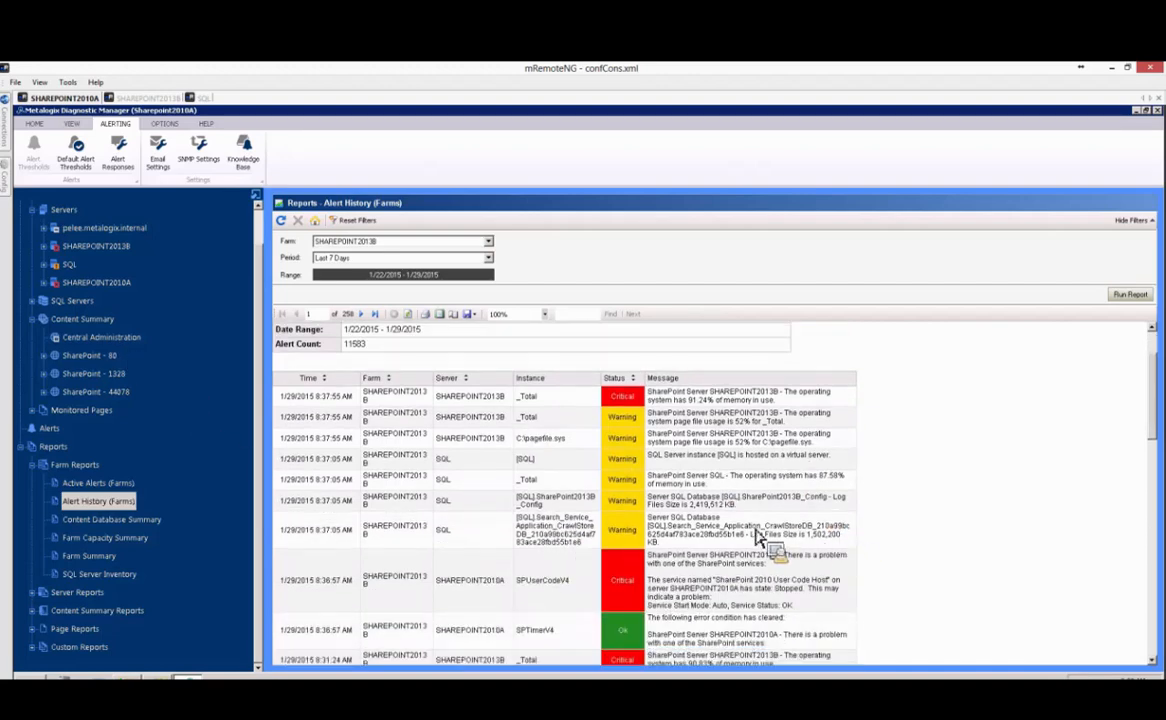
scroll(745, 535, down, 4)
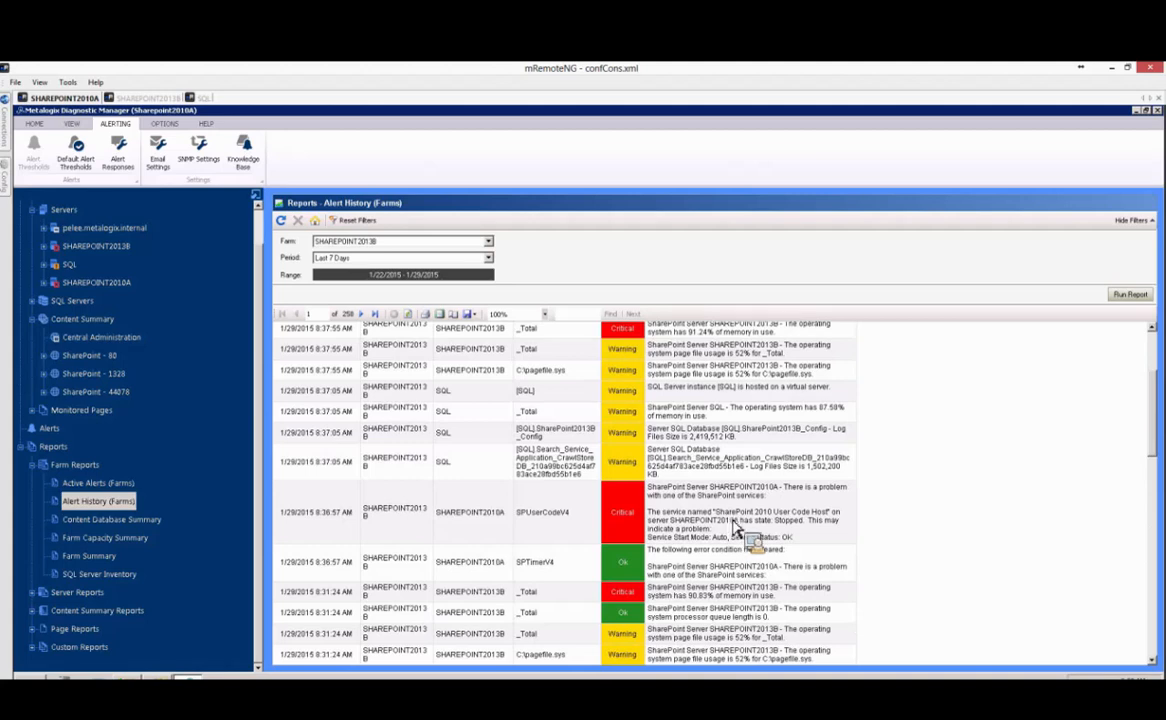
scroll(738, 503, down, 1)
scroll(760, 520, down, 3)
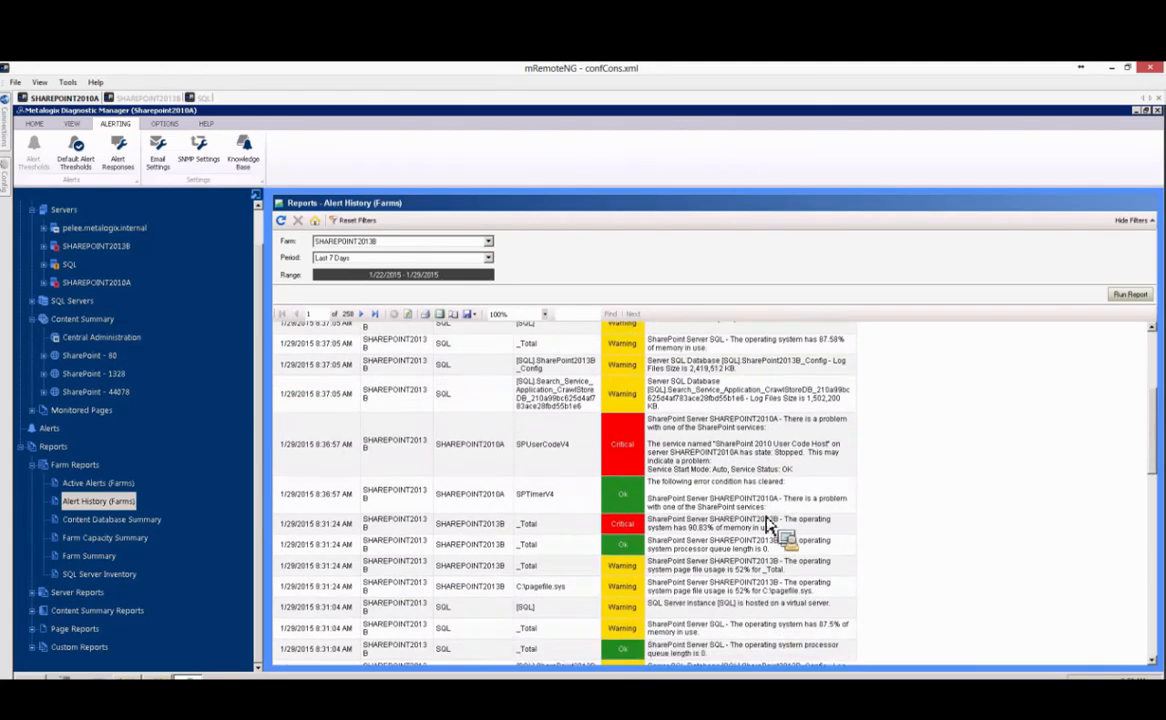
scroll(695, 556, up, 8)
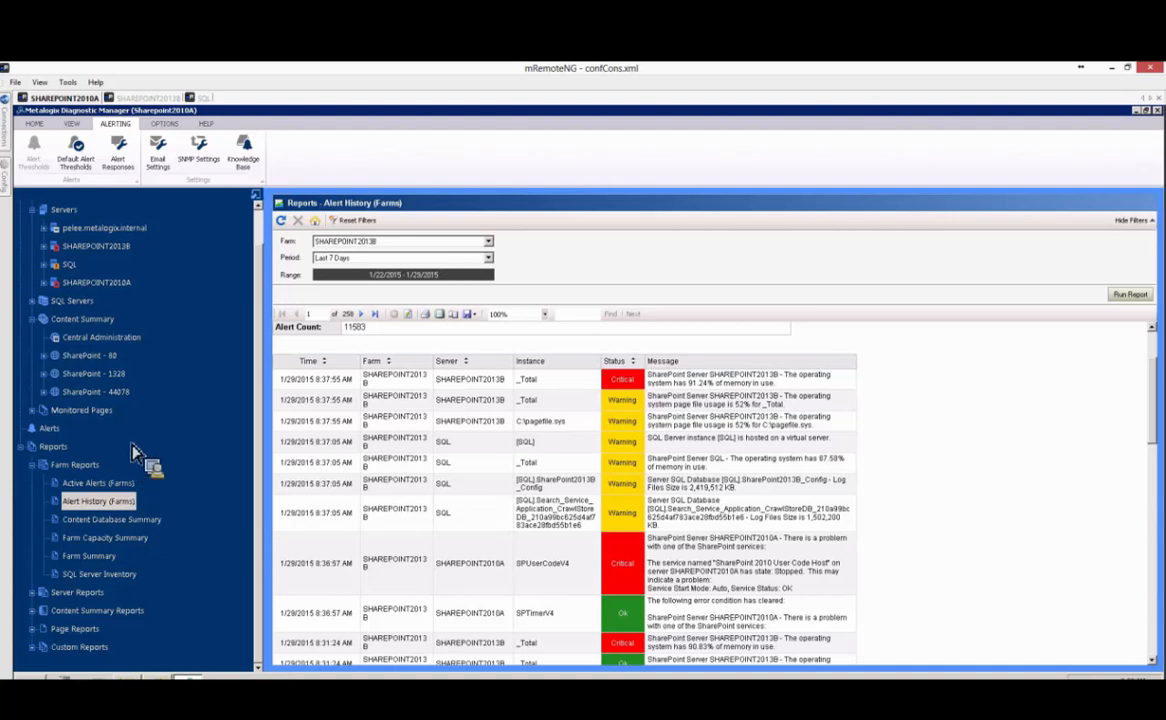
Open the Content Database Summary report page, and run the Farm Capacity Summary report for the SHAREPOINT2013B farm
click(80, 519)
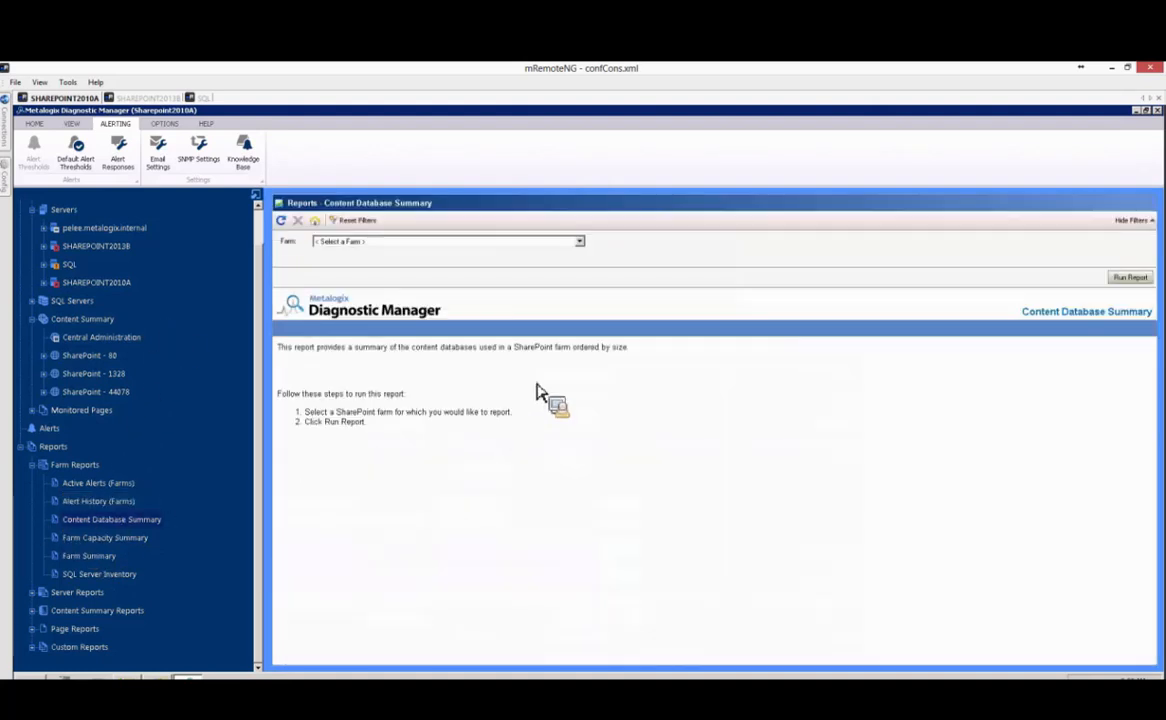
click(105, 537)
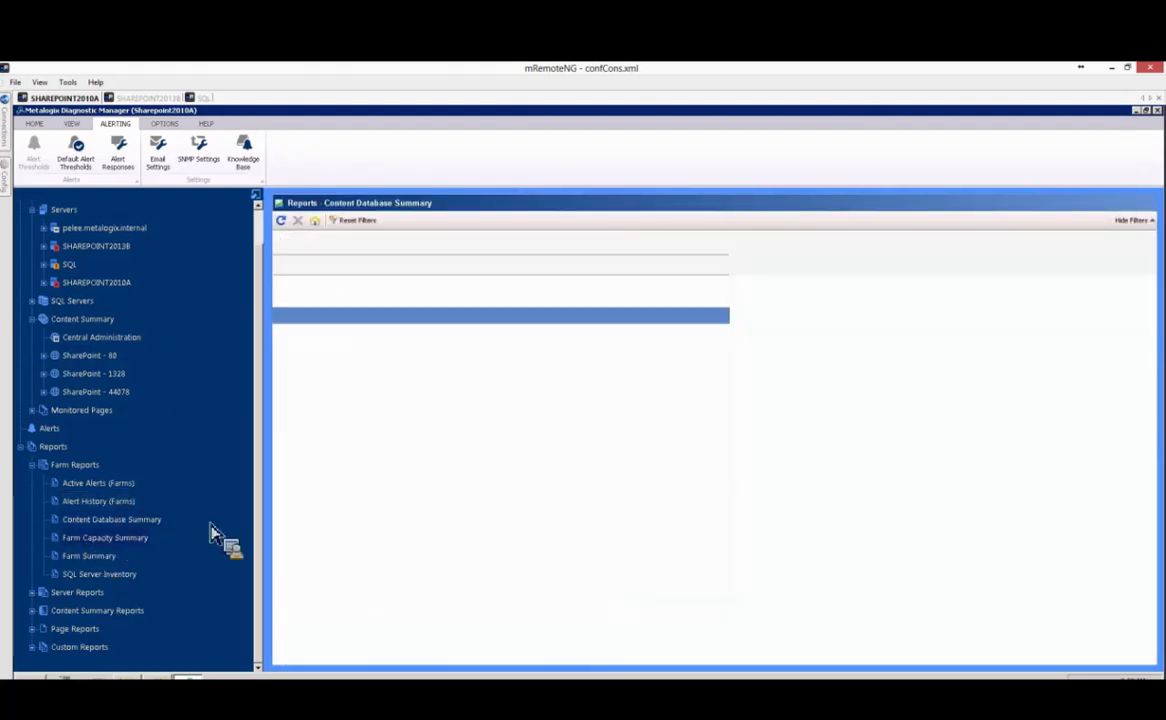
click(488, 242)
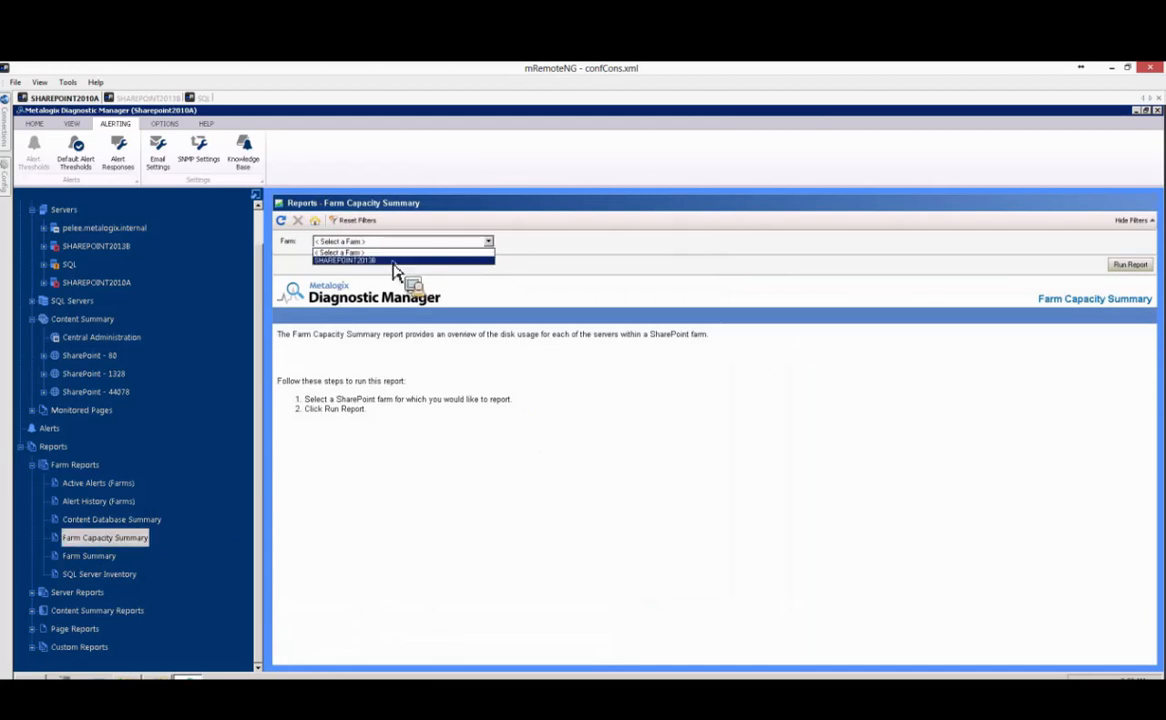
click(392, 257)
click(1130, 265)
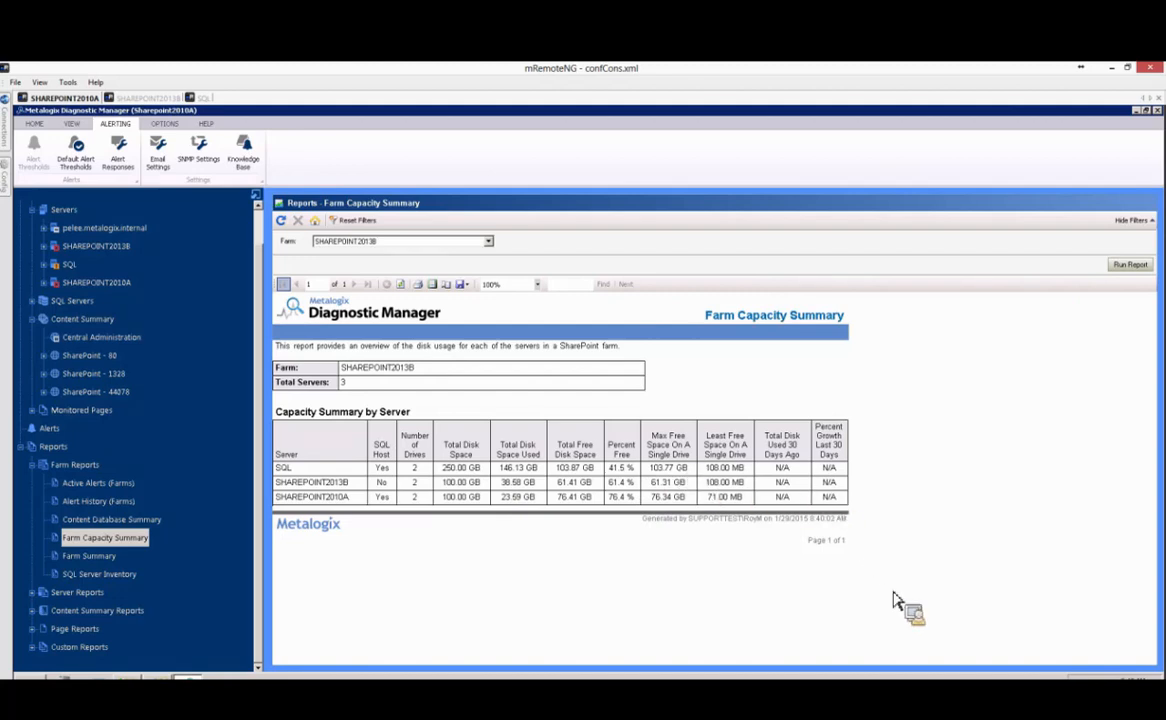
View the Farm Summary report page with the SHAREPOINT2013B farm selected, and go on to the SQL Server Inventory report
drag(70, 556, 467, 377)
click(480, 242)
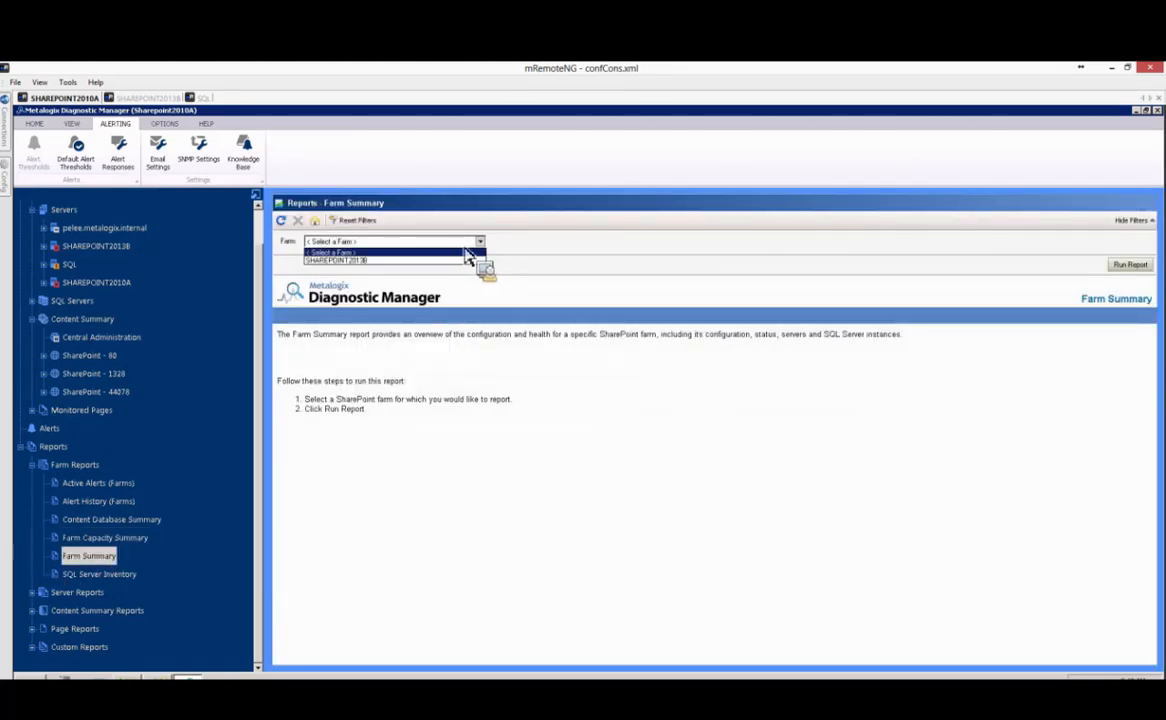
click(400, 261)
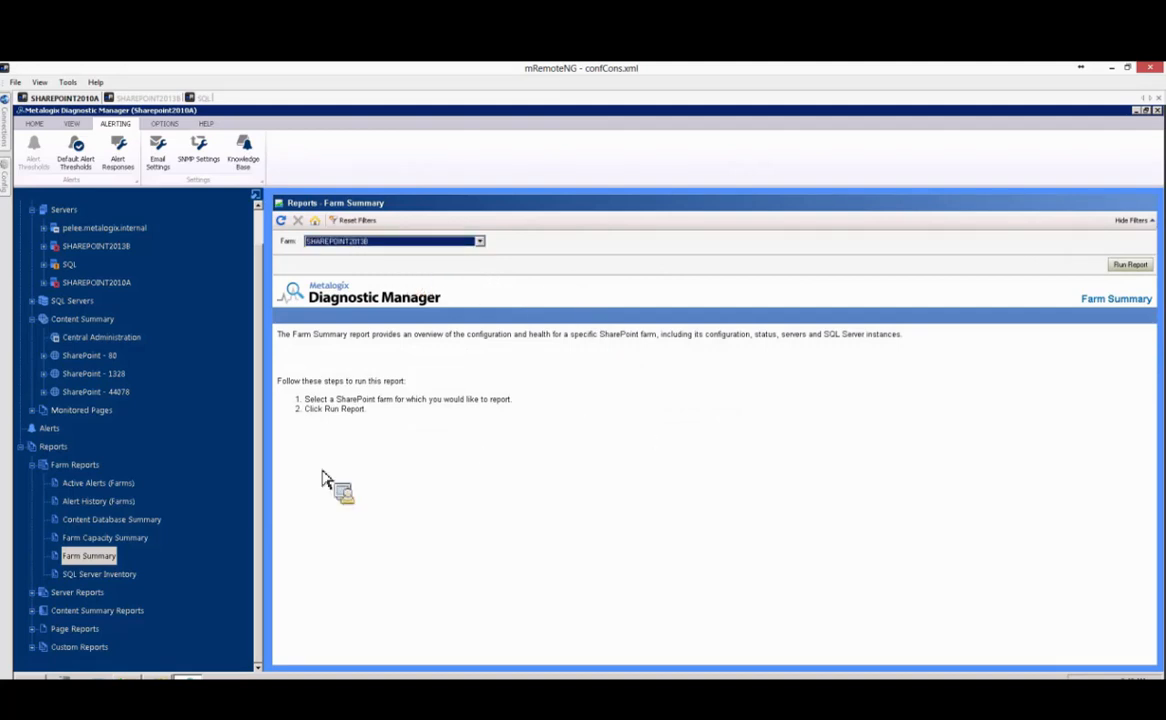
click(95, 575)
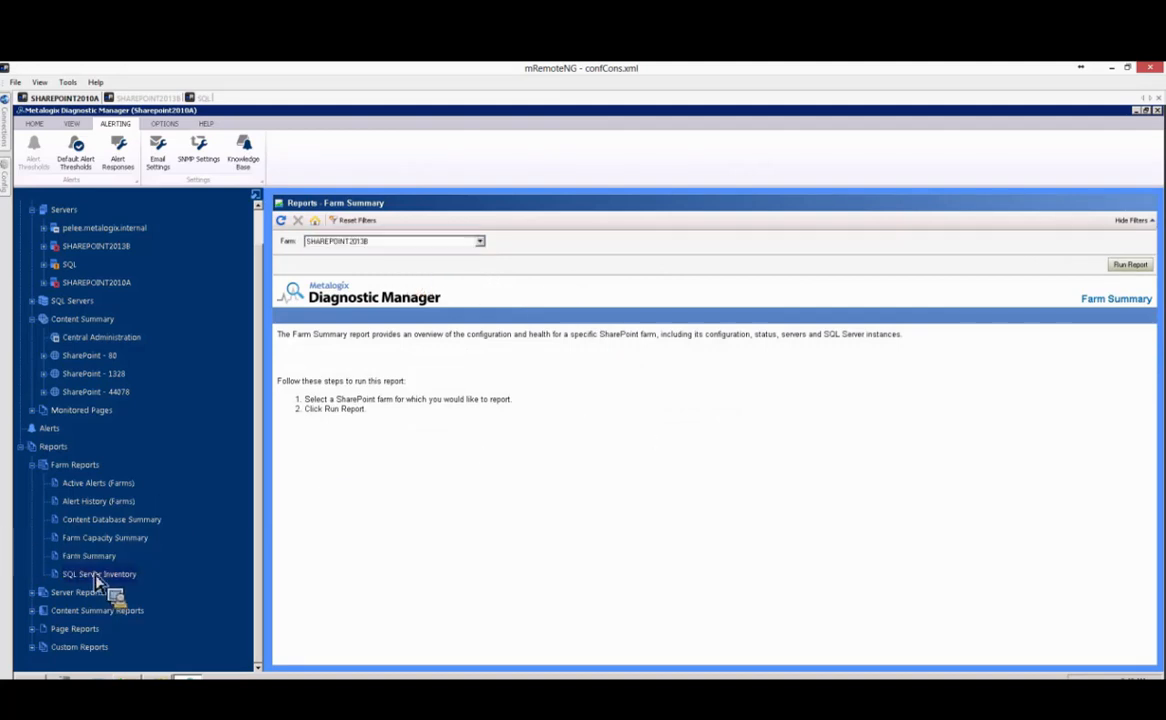
Look through the available reports in the Server Reports, Content Summary Reports and Page Reports categories
click(33, 466)
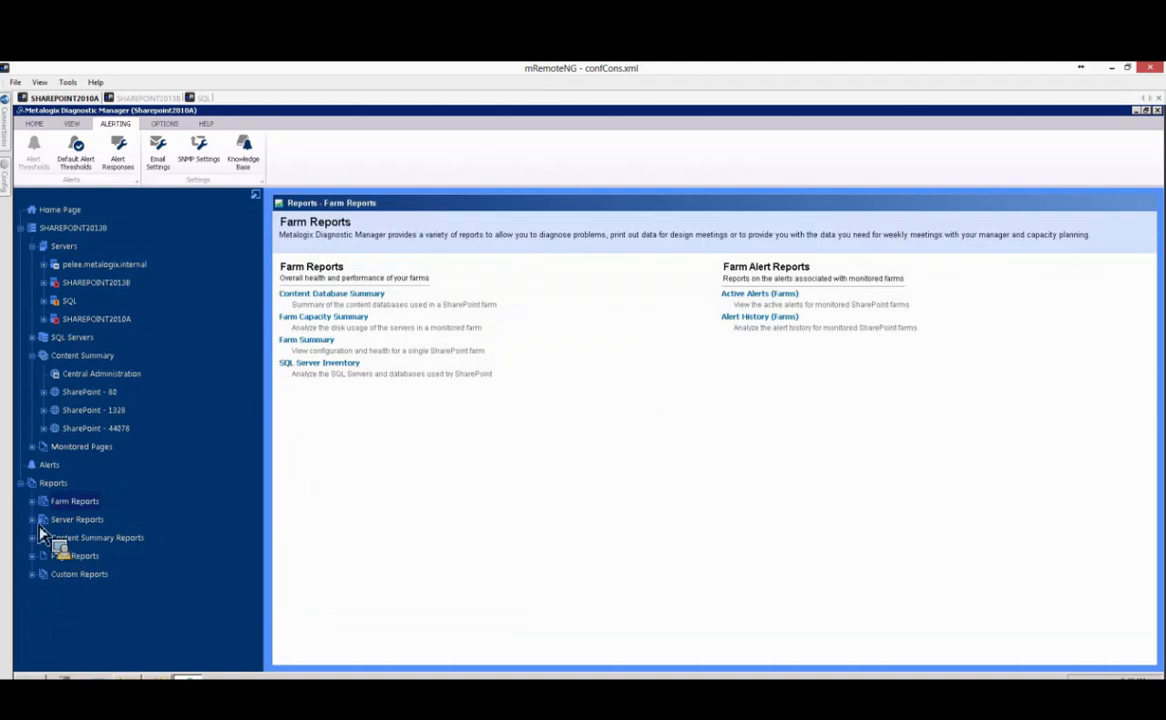
click(33, 519)
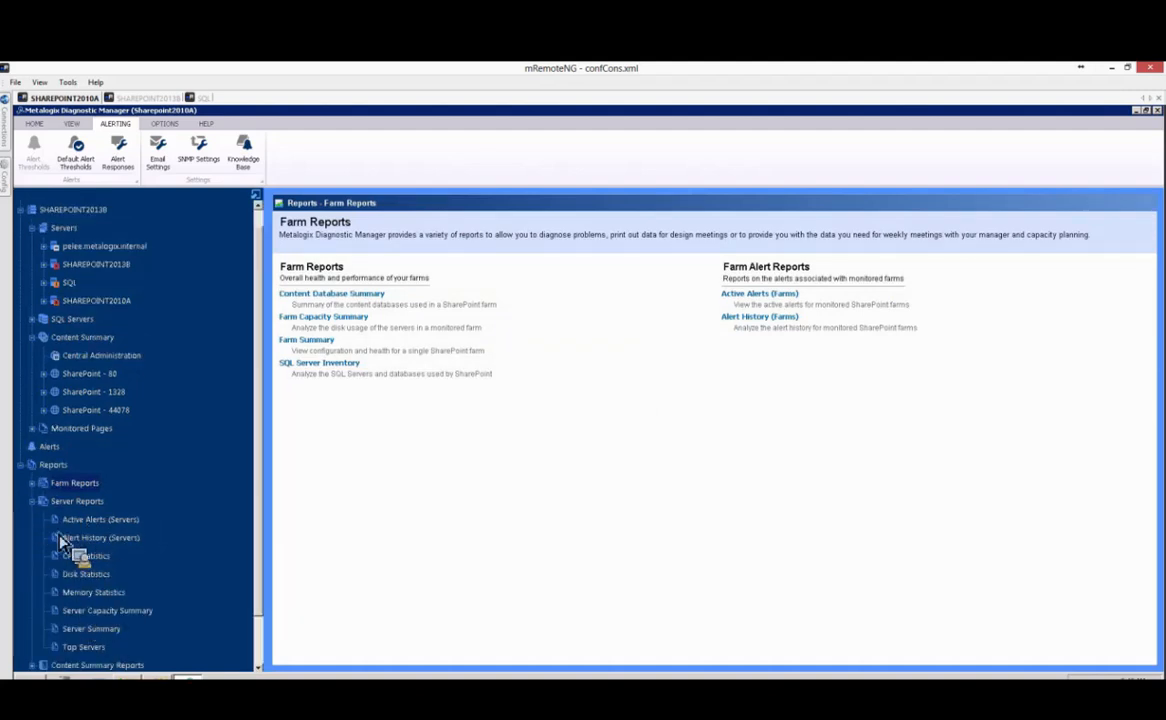
click(32, 501)
click(32, 536)
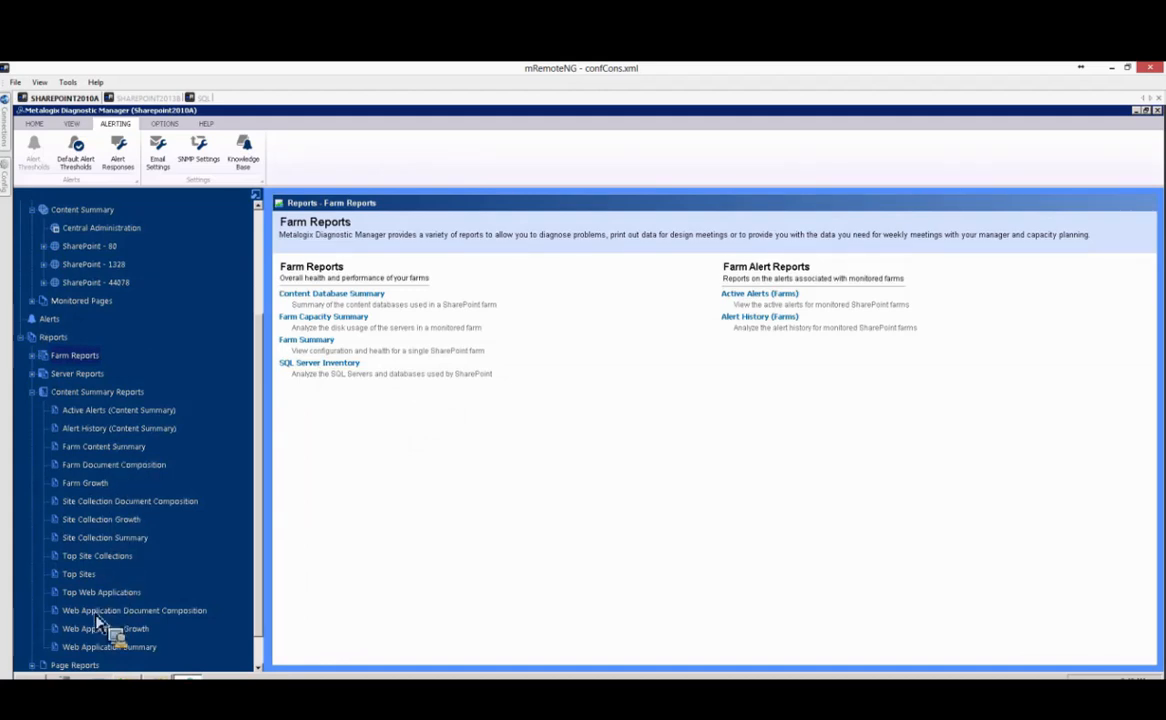
click(33, 391)
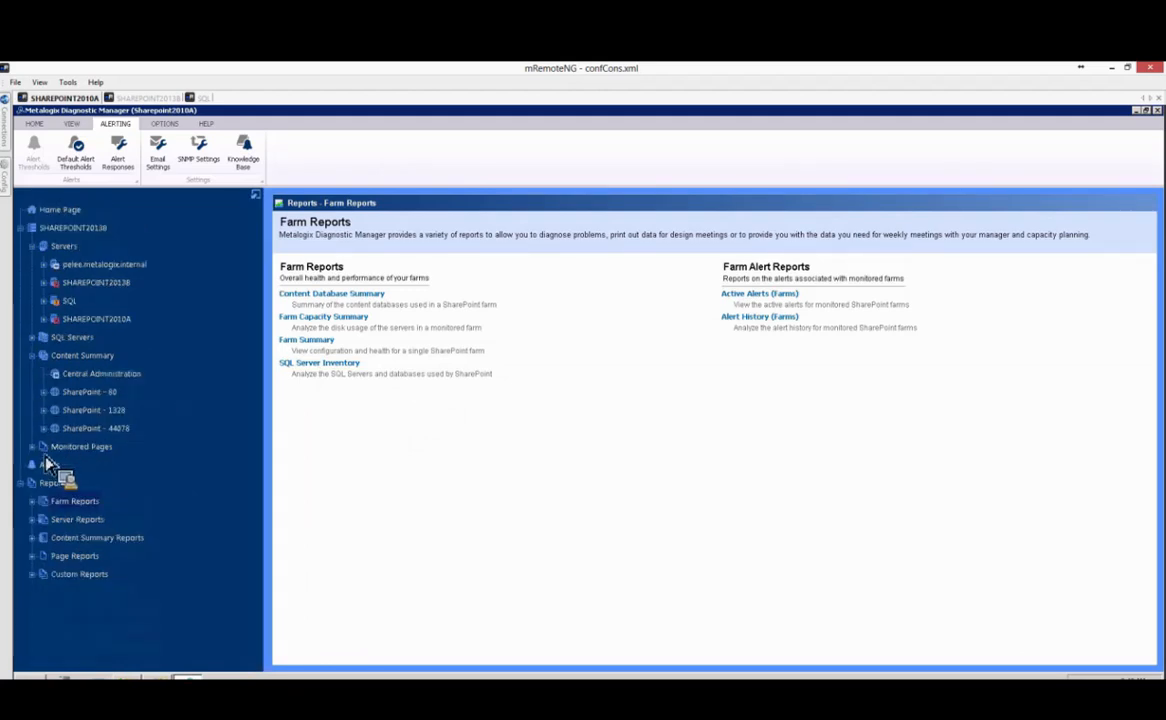
click(44, 558)
click(35, 522)
Expand the Custom Reports category and view the CPU Statistics, Disk Statistics and Memory Statistics report pages
click(33, 576)
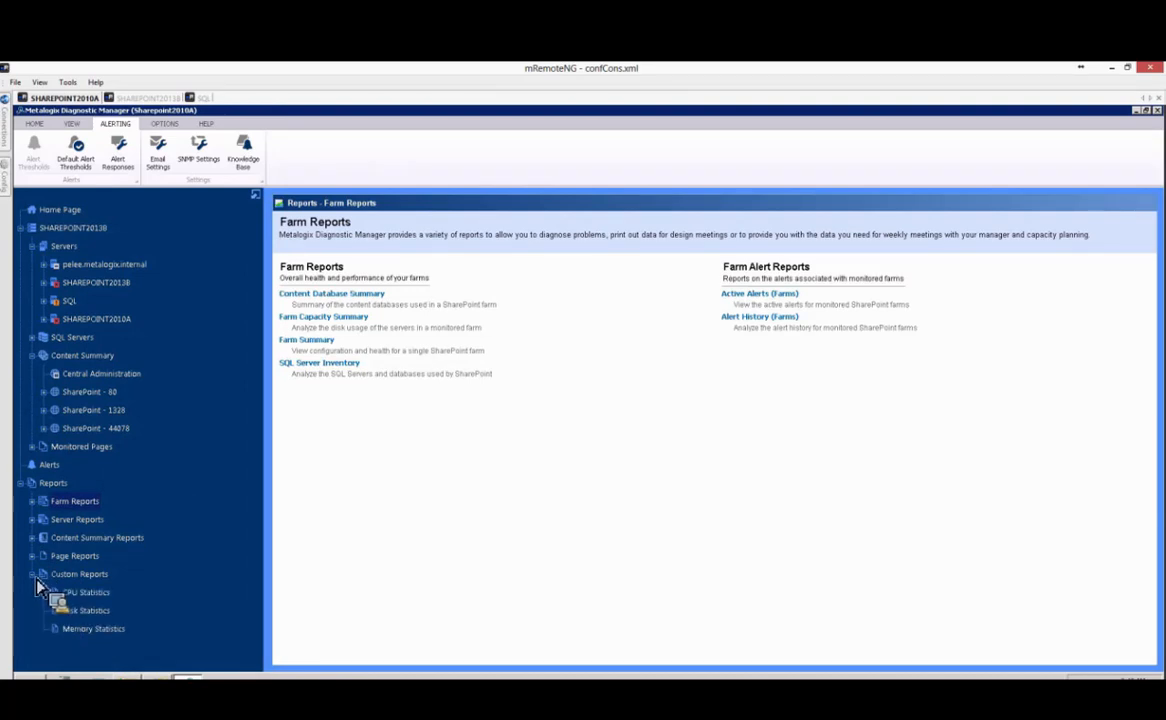
click(83, 600)
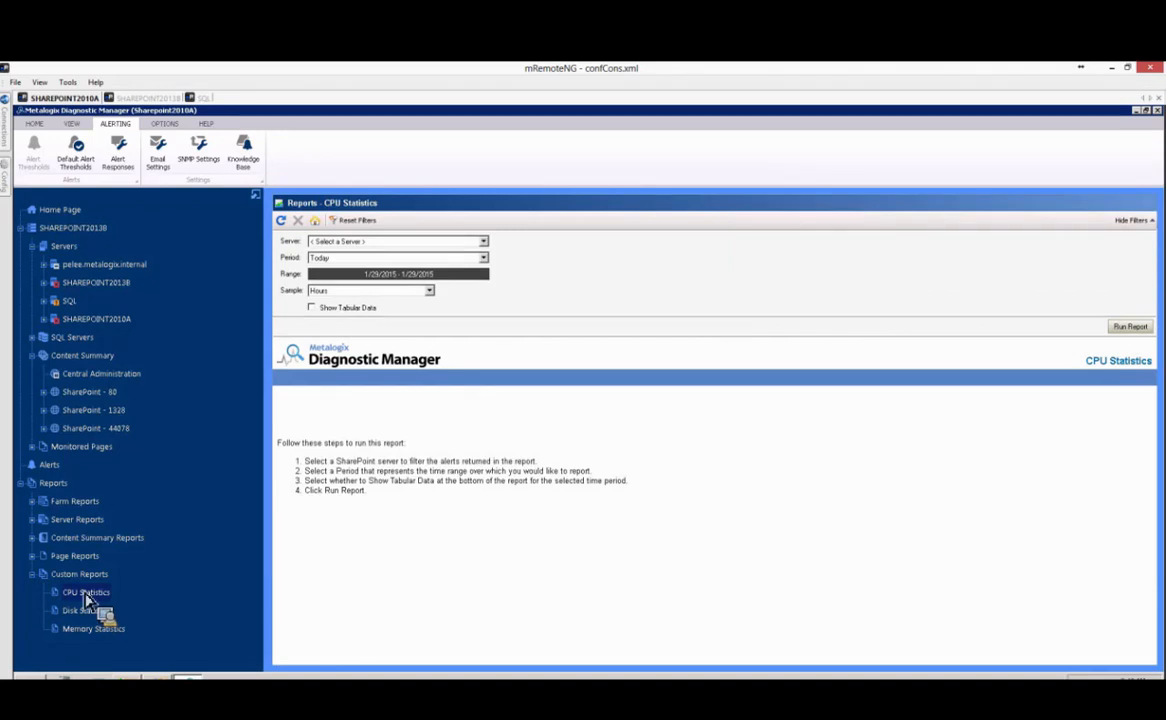
click(84, 614)
click(84, 630)
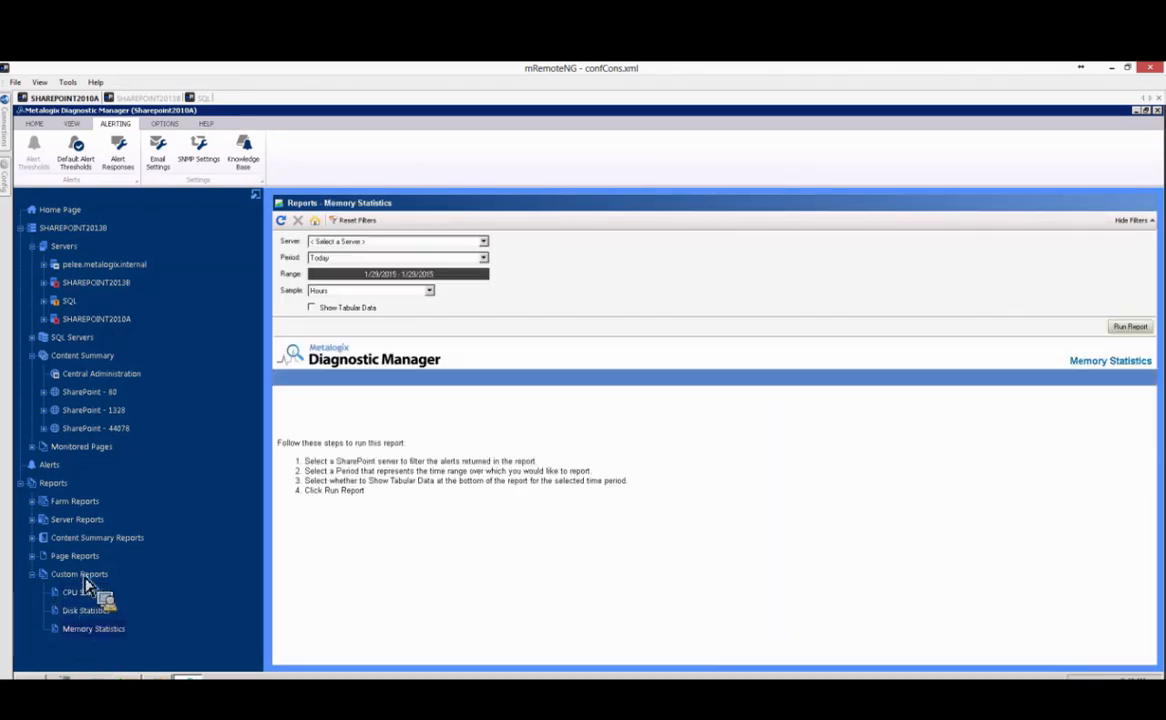
Open the Custom Reports overview, examine the form for adding a custom report, and cancel it
click(84, 580)
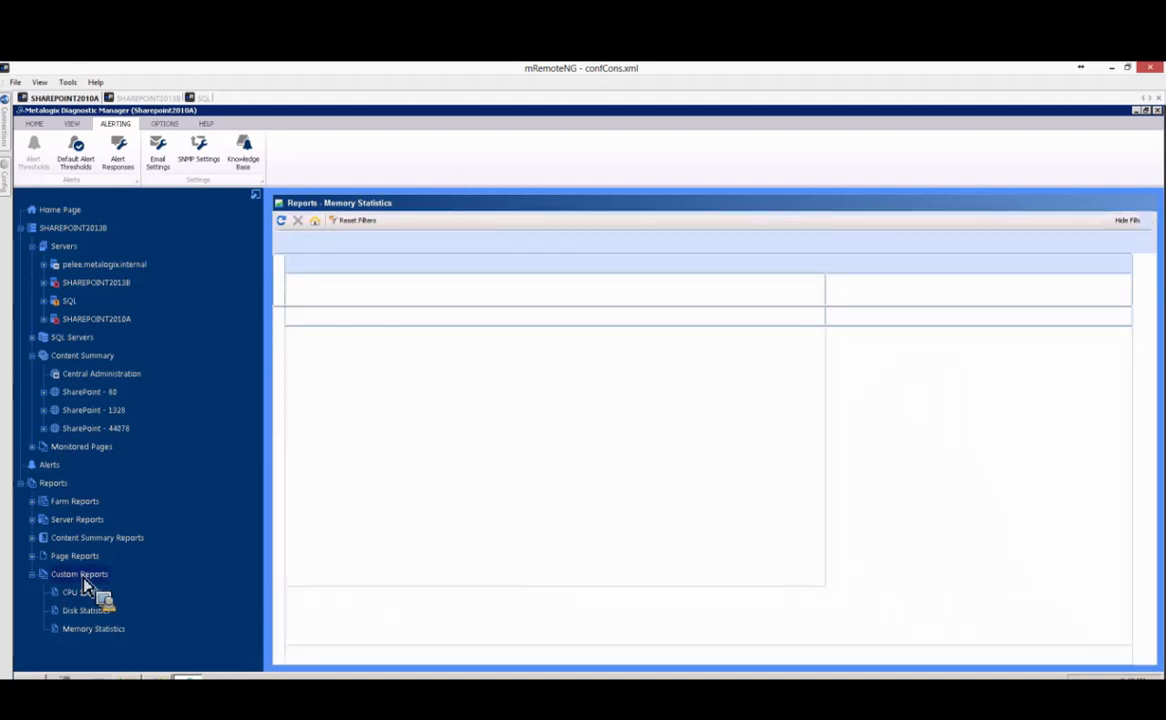
right_click(84, 580)
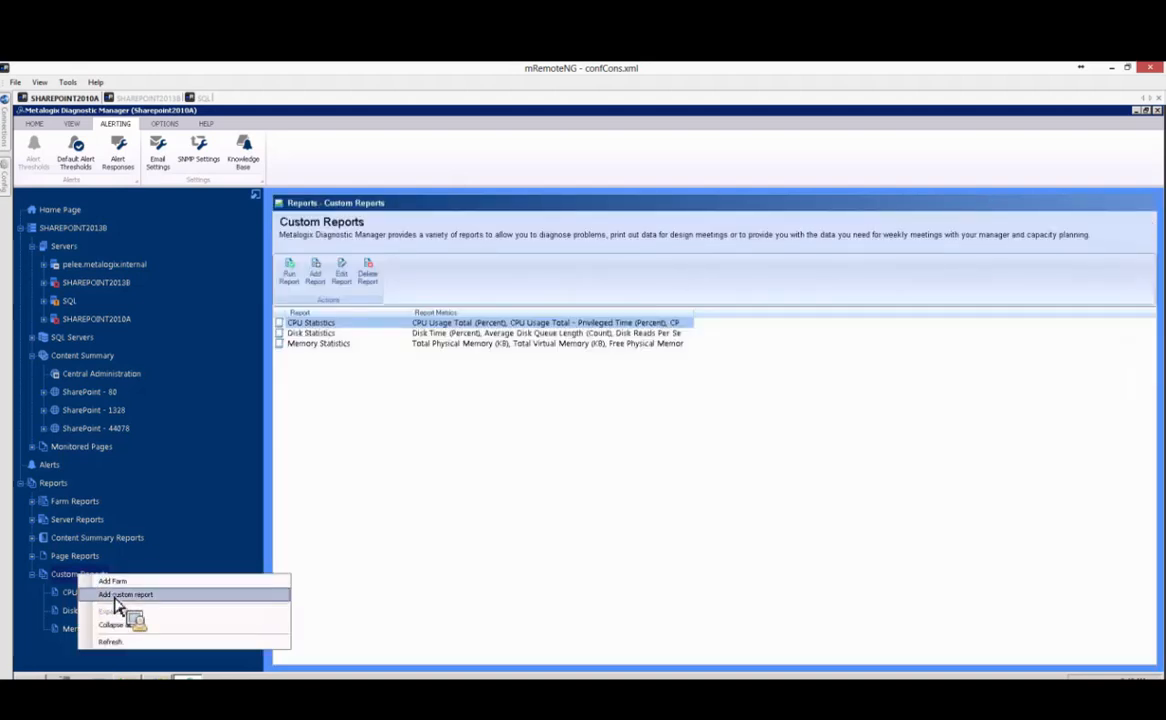
click(120, 594)
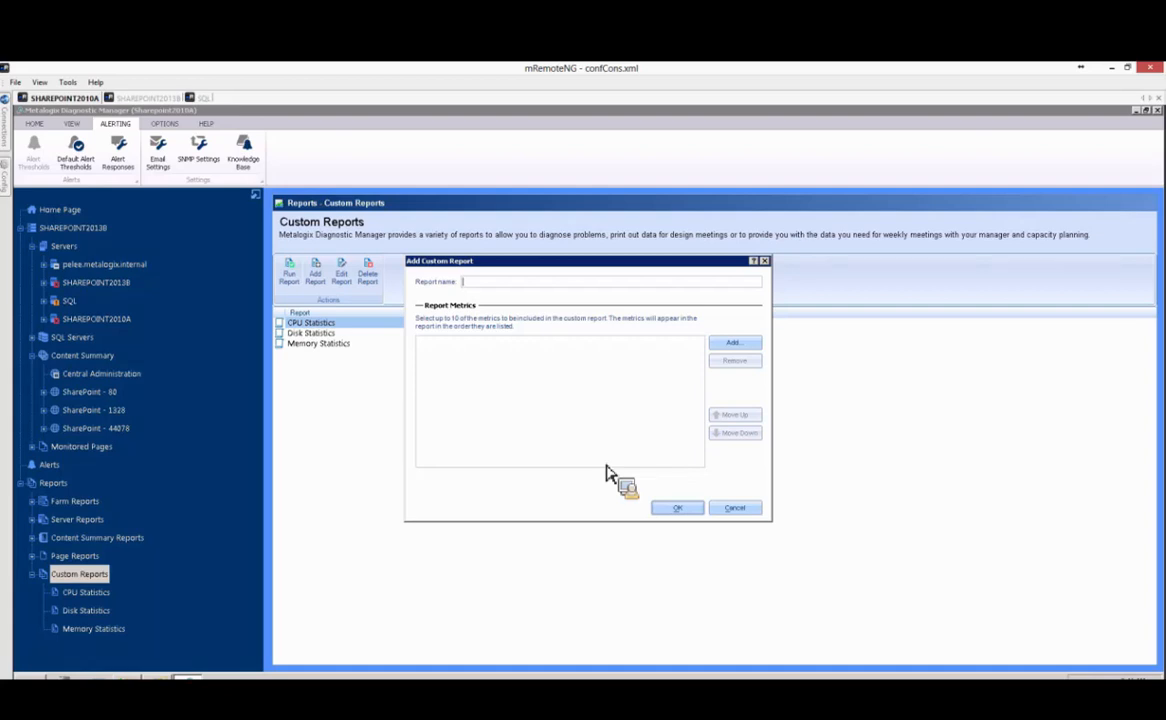
click(742, 509)
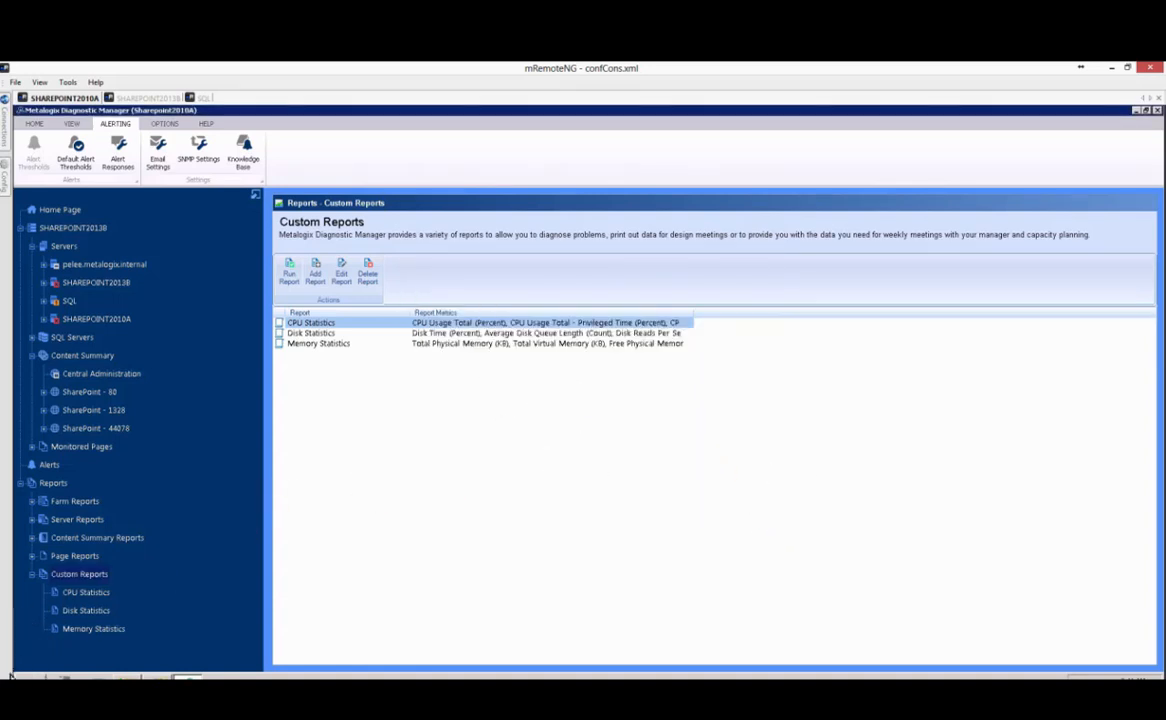
Look over the Farm Reports and Server Reports lists again, and open the Content Summary Reports overview
click(31, 574)
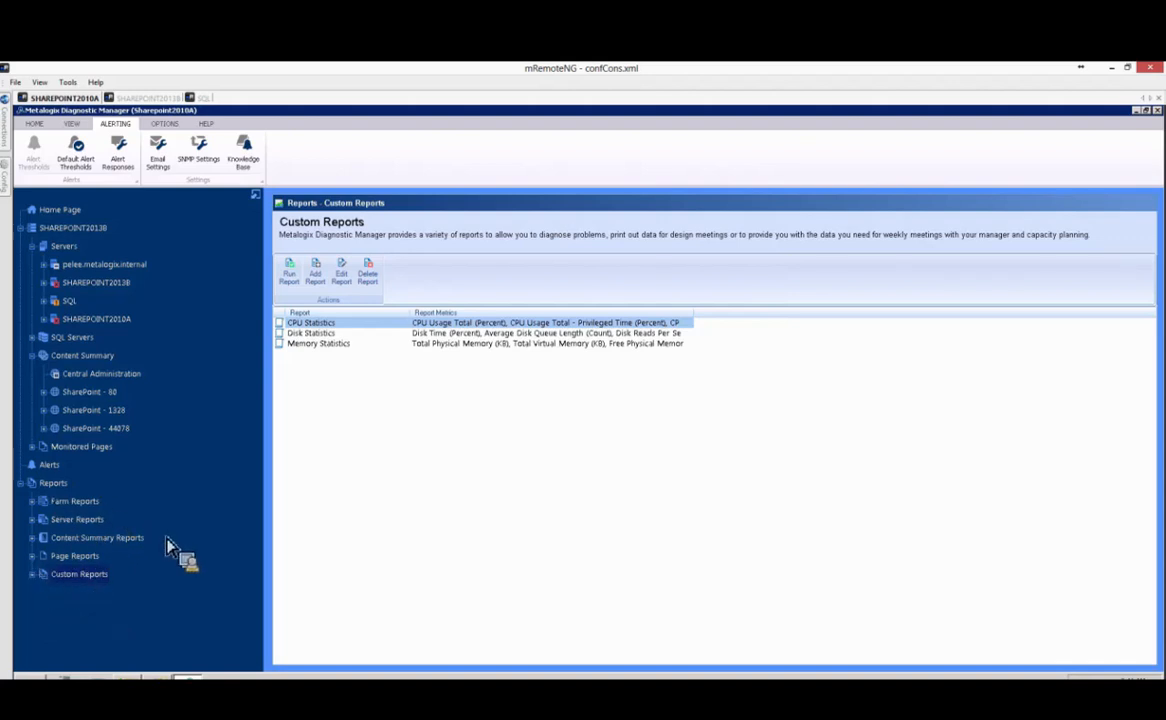
click(34, 502)
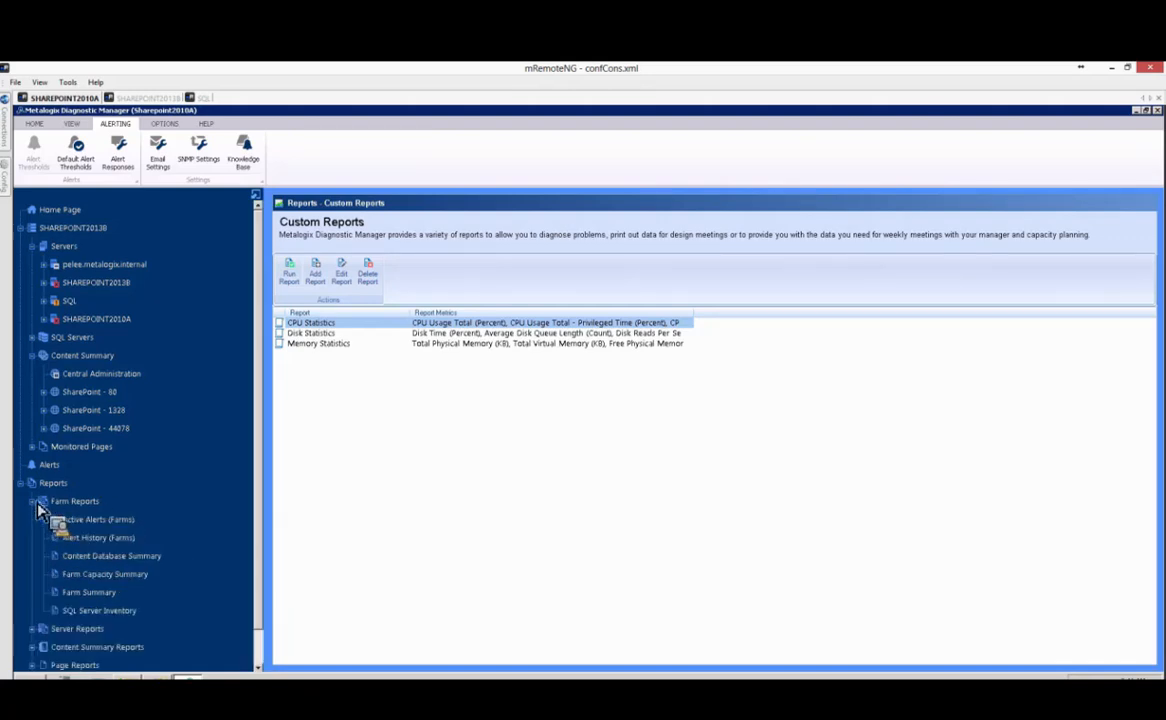
click(34, 502)
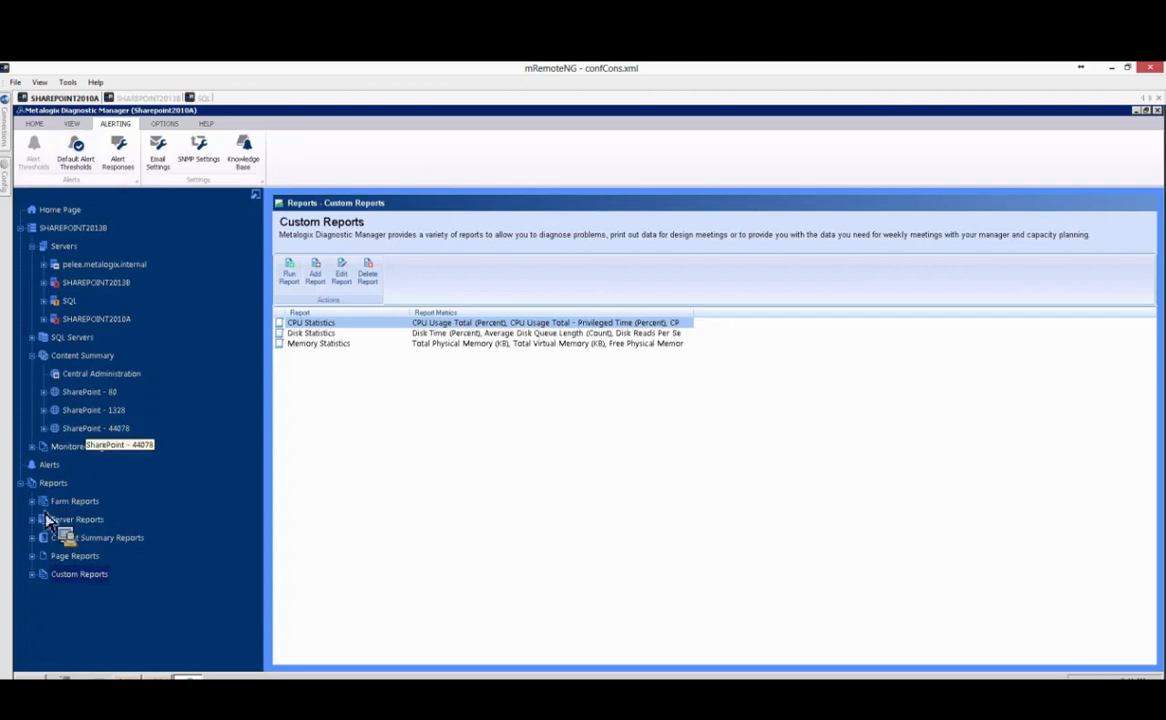
click(33, 519)
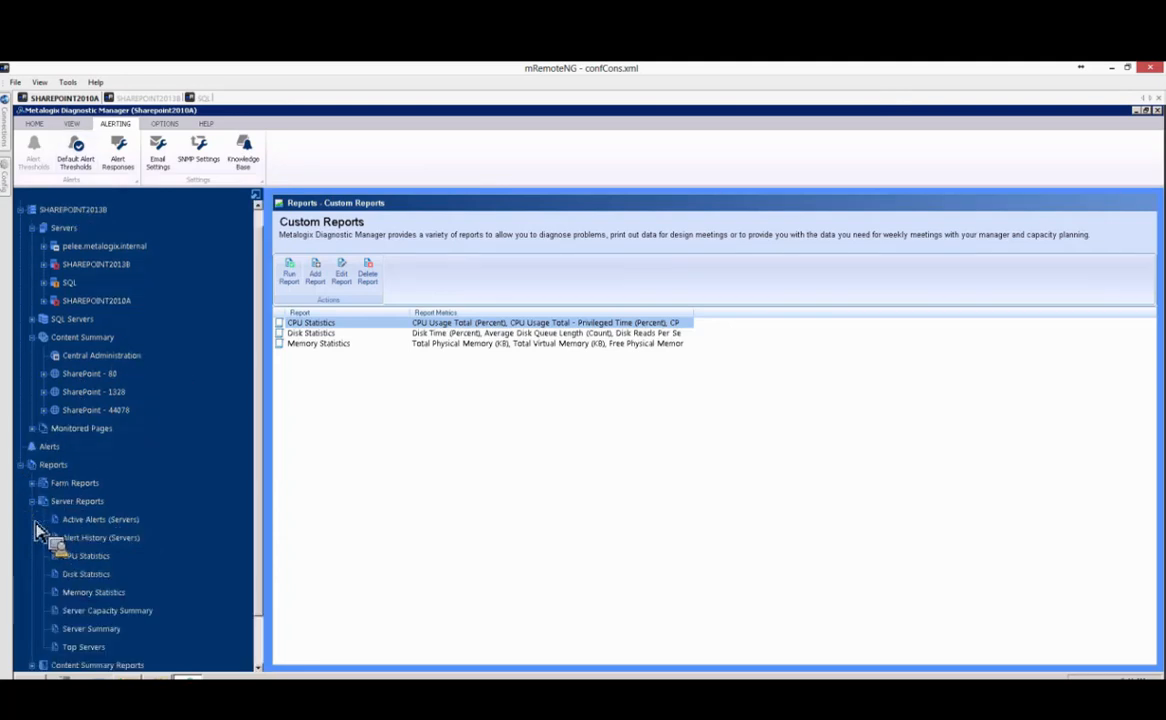
click(33, 501)
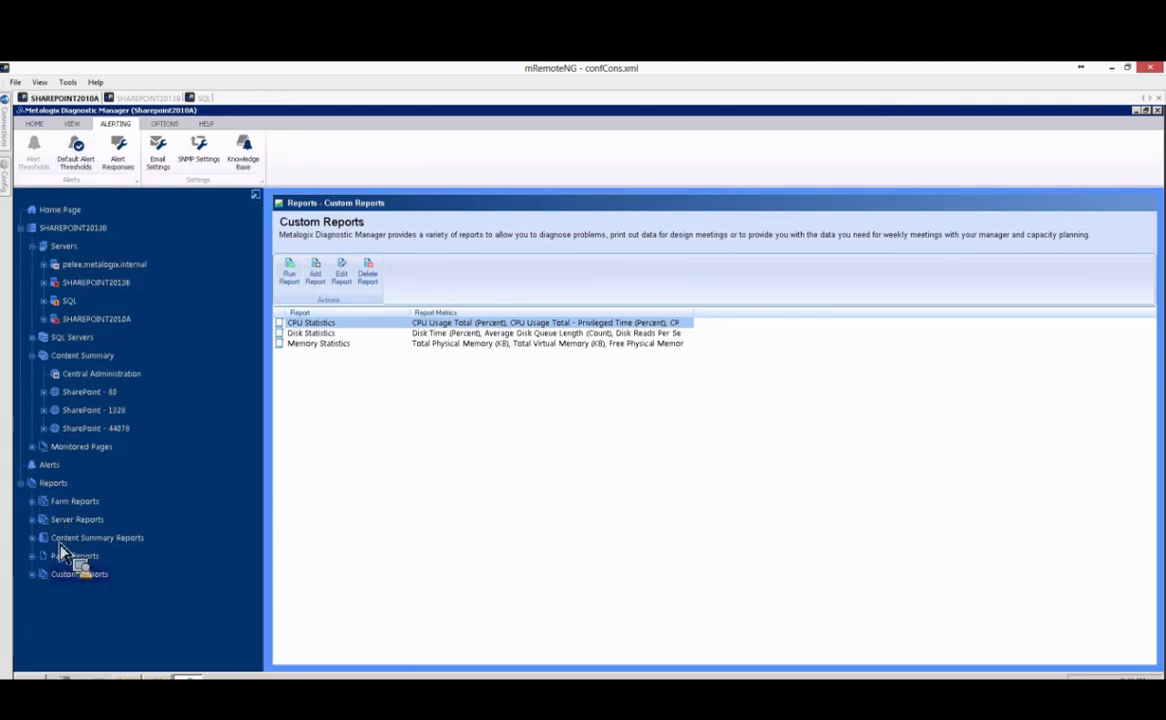
click(122, 541)
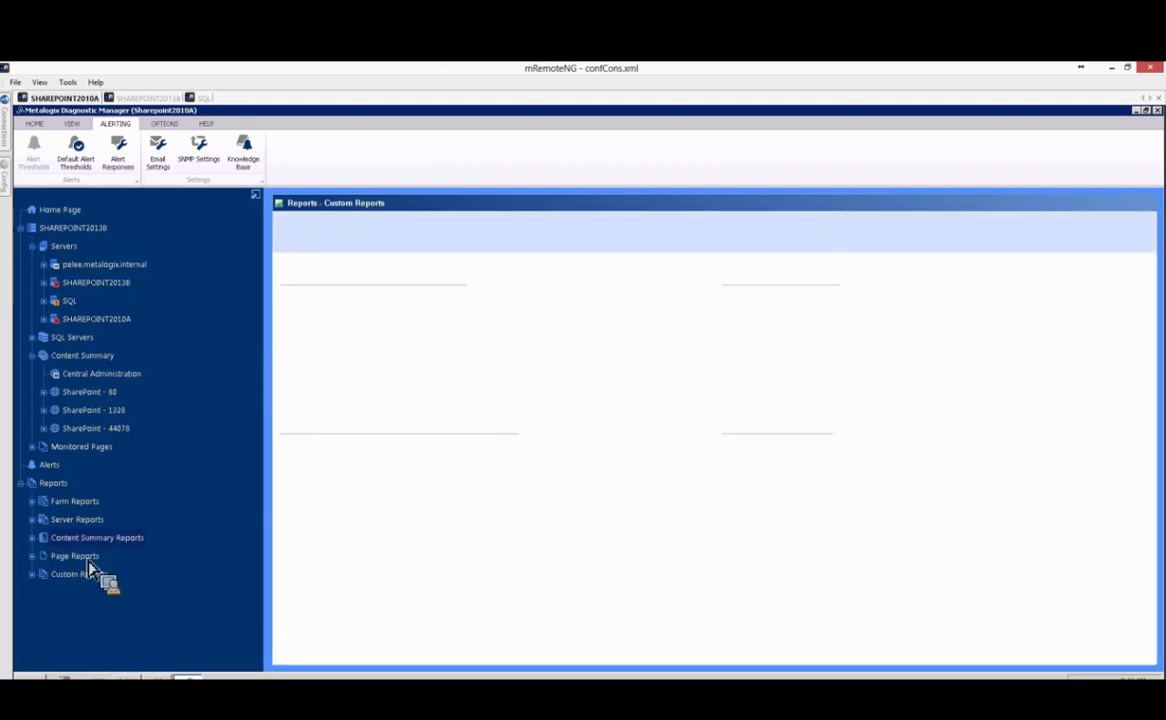